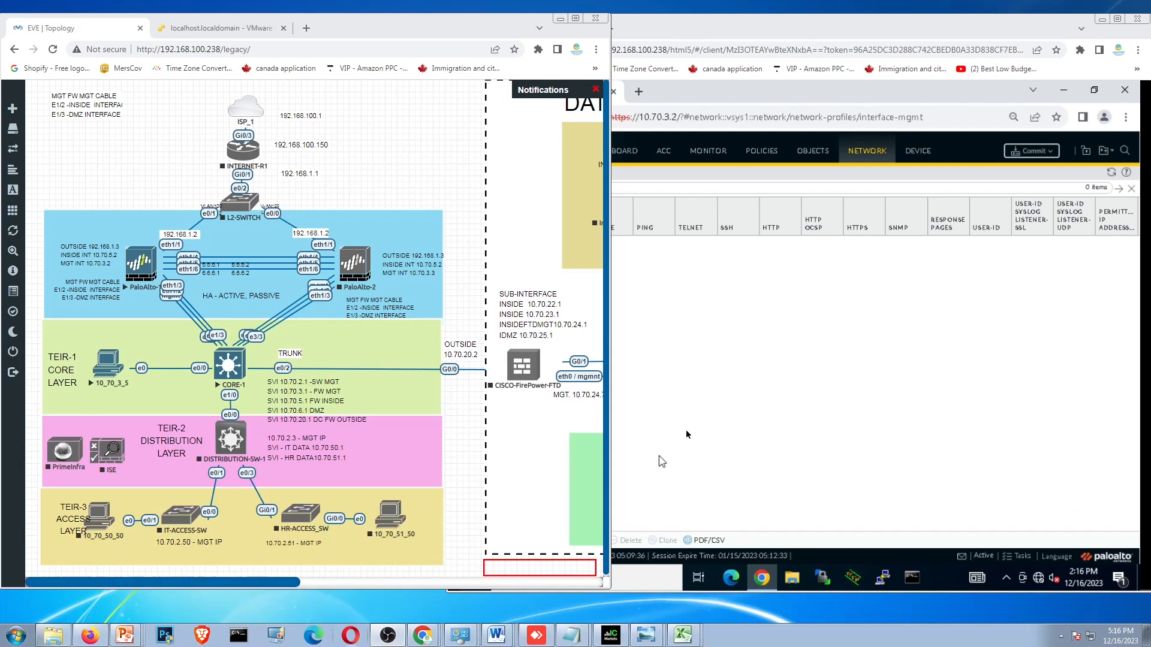
- Add an interface management profile named MYNETSECURIYMGT
left_click(850, 393)
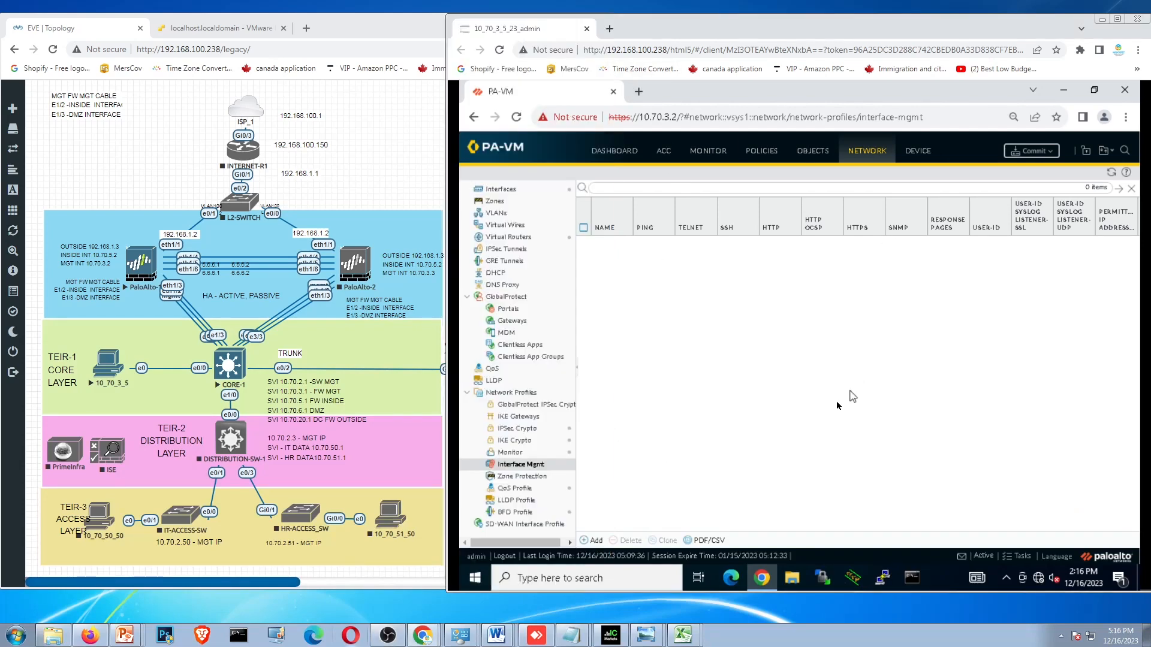
left_click(346, 201)
left_click(821, 327)
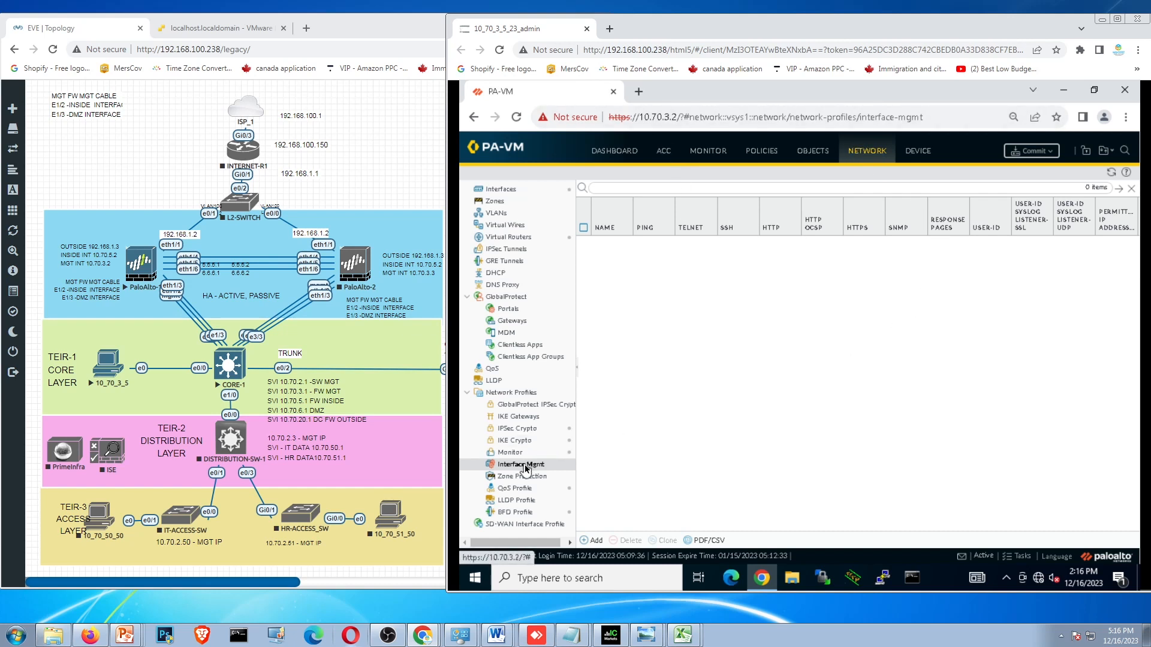
left_click(594, 541)
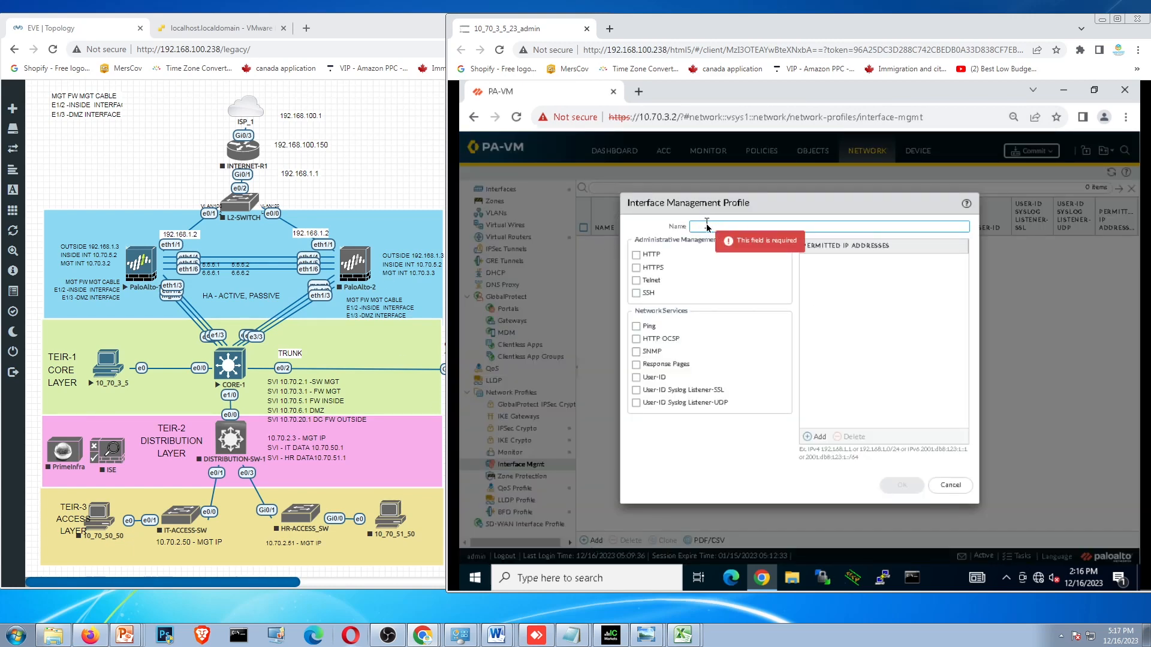
type("my")
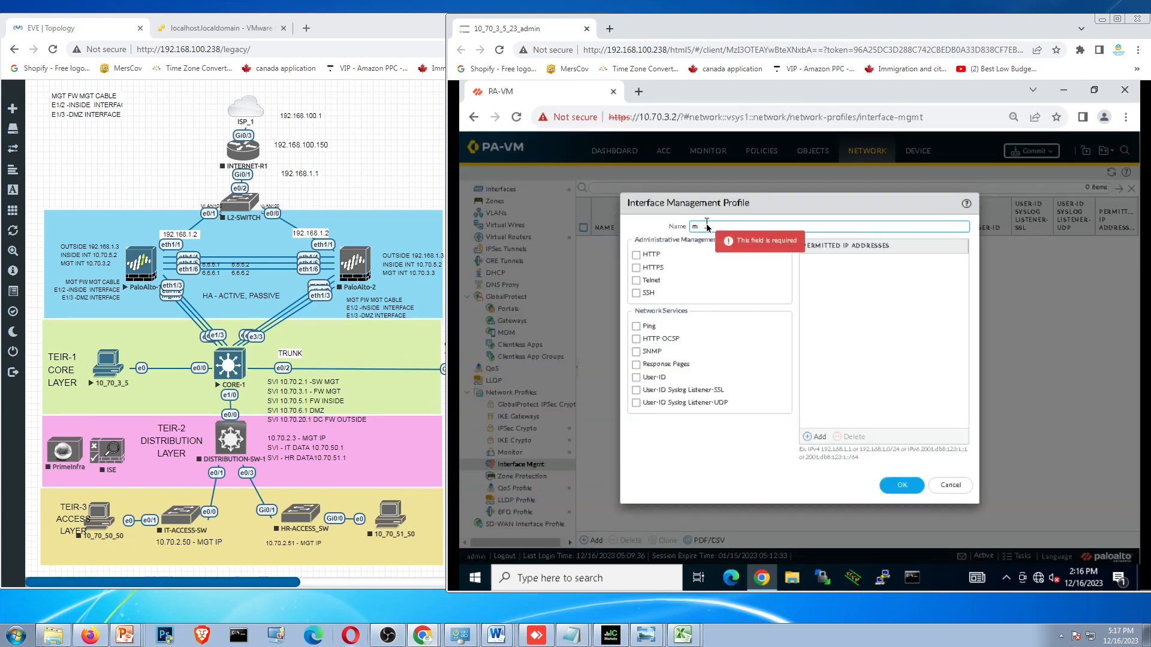
key("BackSpace")
type("MYMGT")
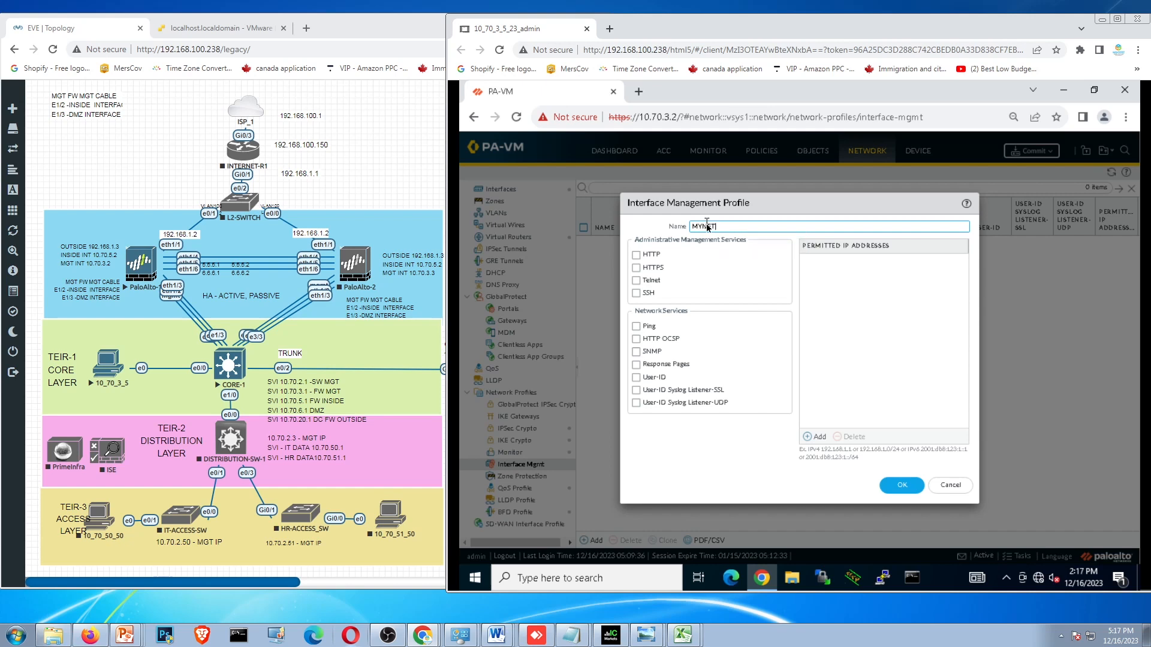
type("SECURIYMGT")
- Permit HTTP, HTTPS, SSH and Ping in the interface management profile and save it
left_click(636, 255)
left_click(636, 267)
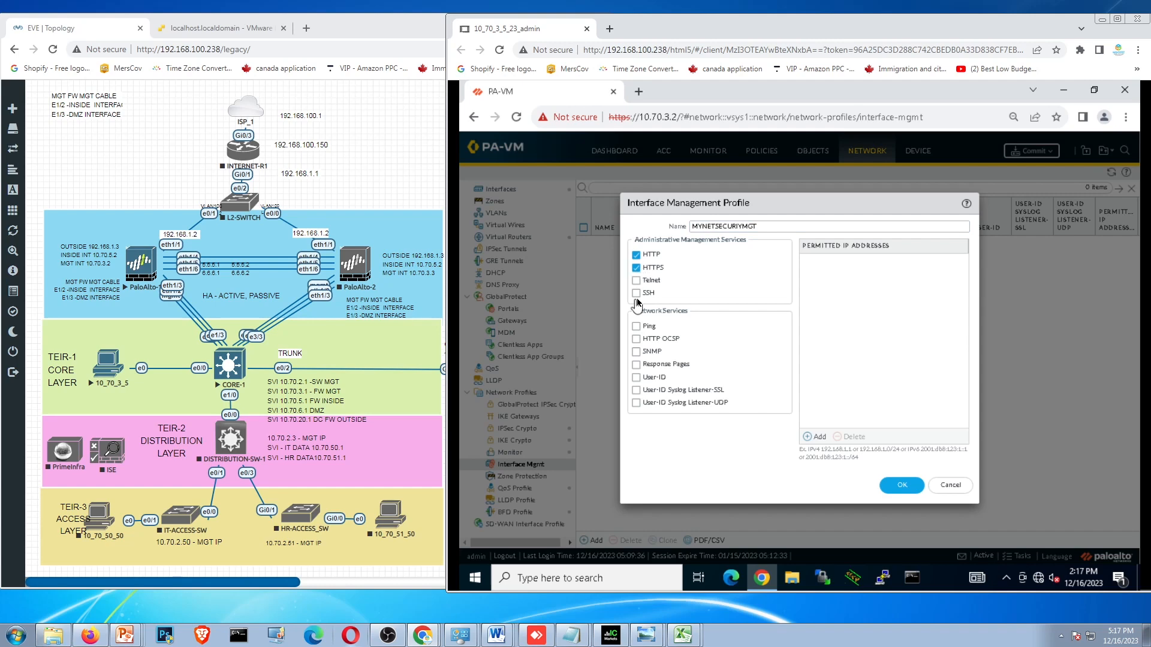
left_click(636, 293)
left_click(636, 326)
left_click(898, 487)
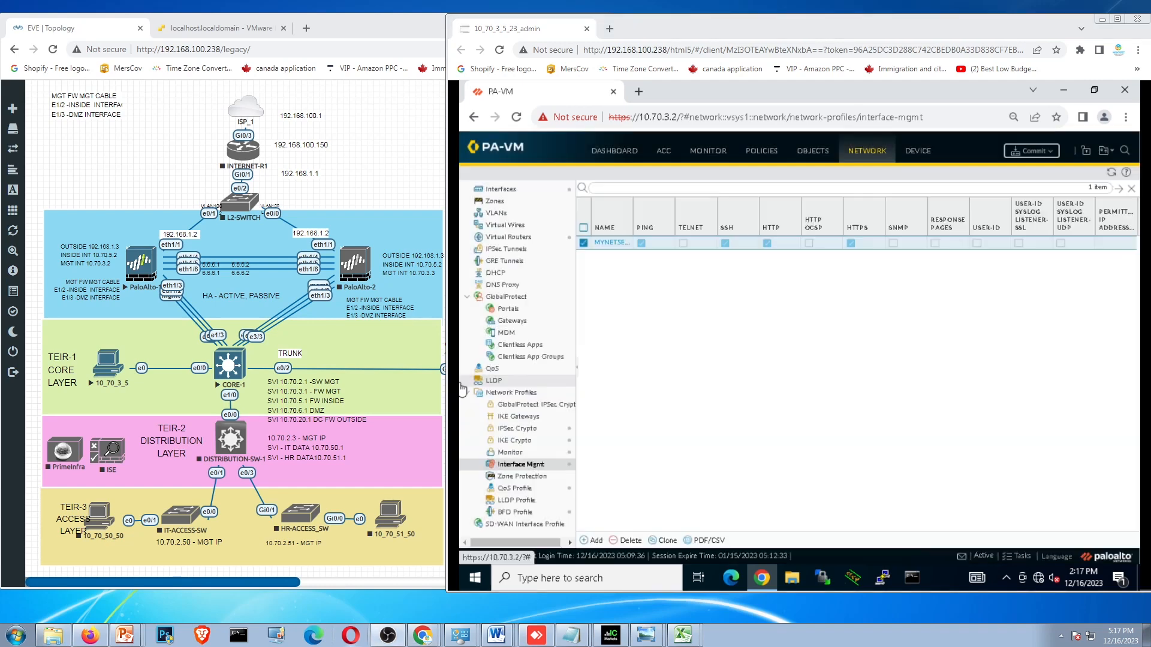
- Go to the virtual routers and start adding a new virtual router
left_click(526, 236)
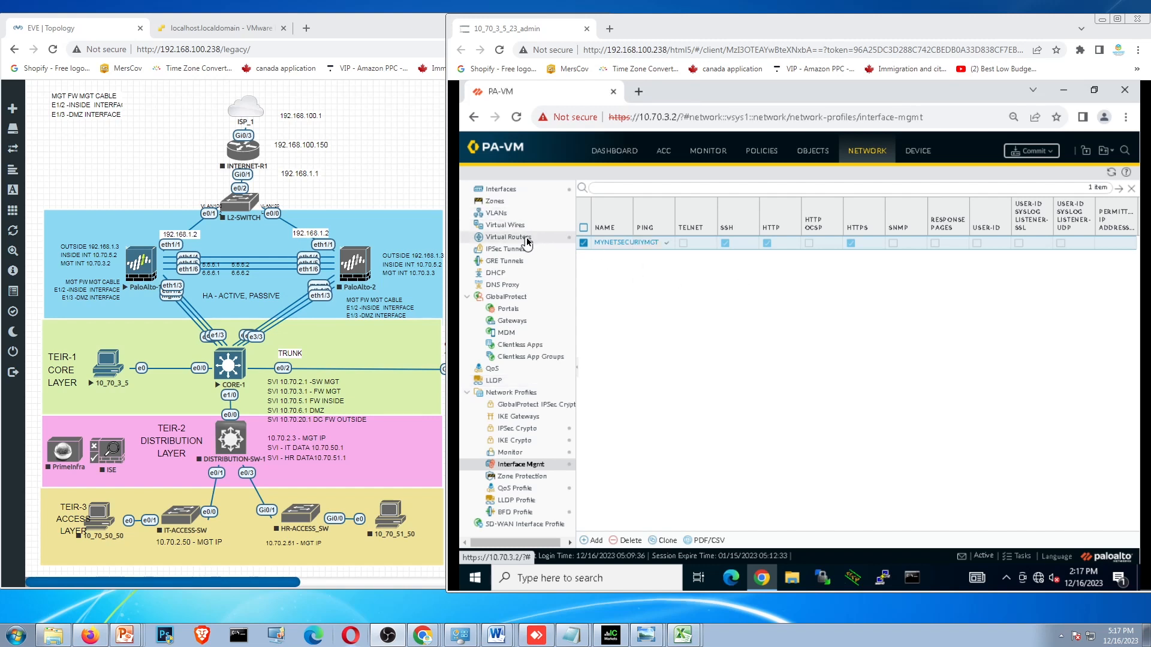
left_click(596, 541)
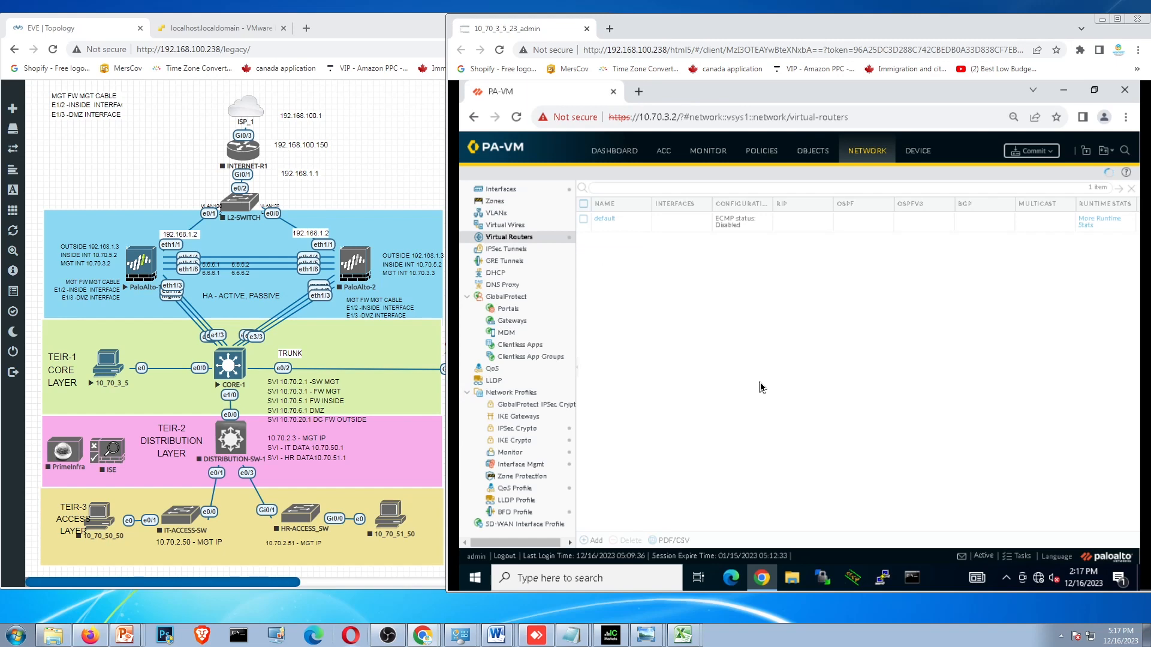
left_click(21, 149)
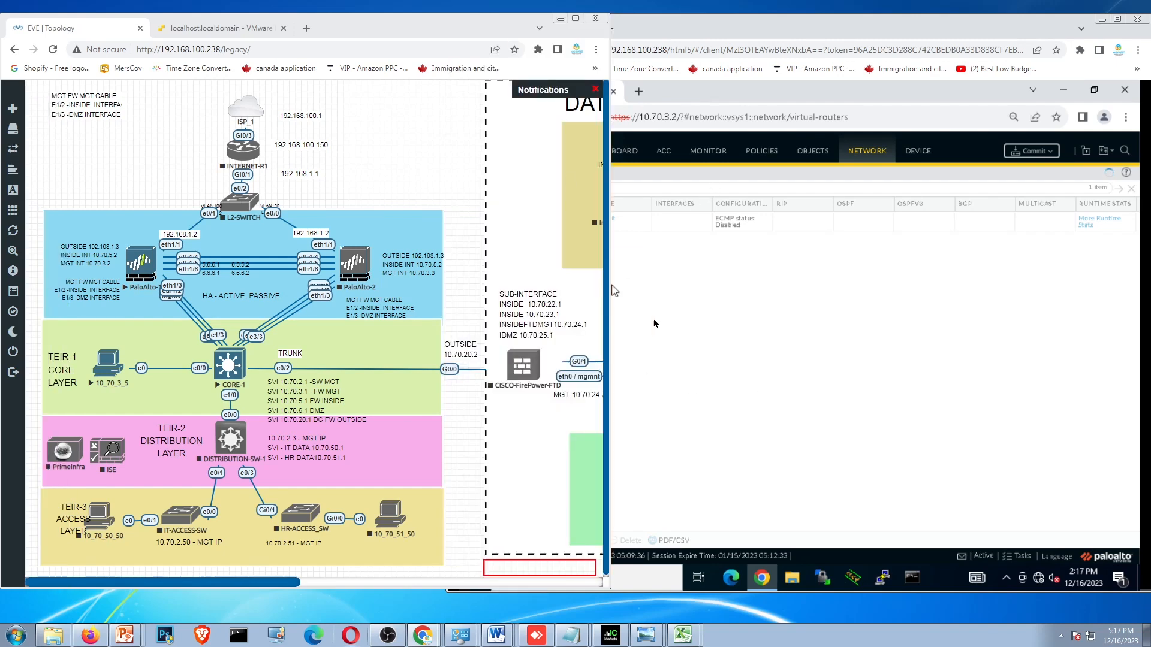
left_click(752, 324)
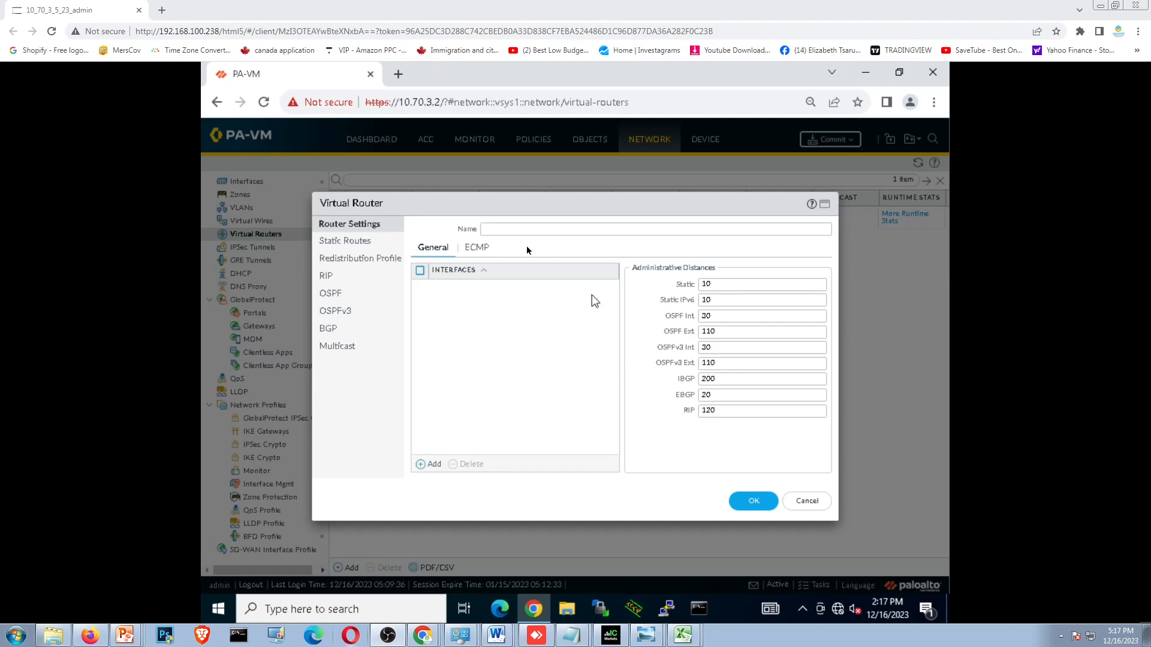
left_click(519, 230)
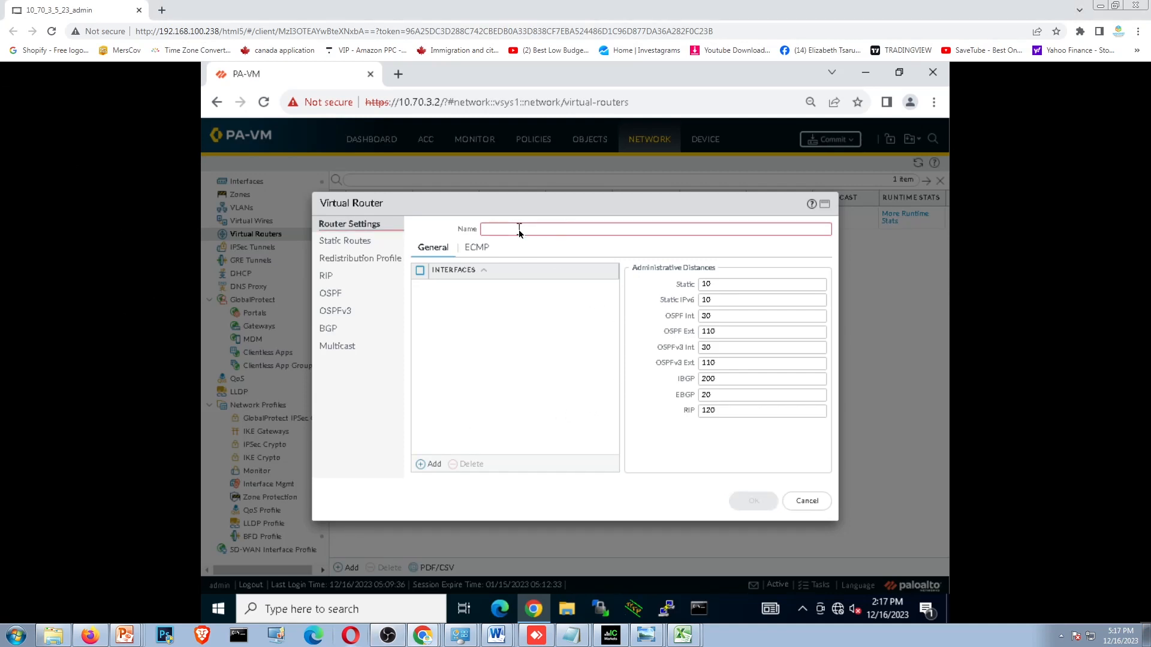
type("DEDFR")
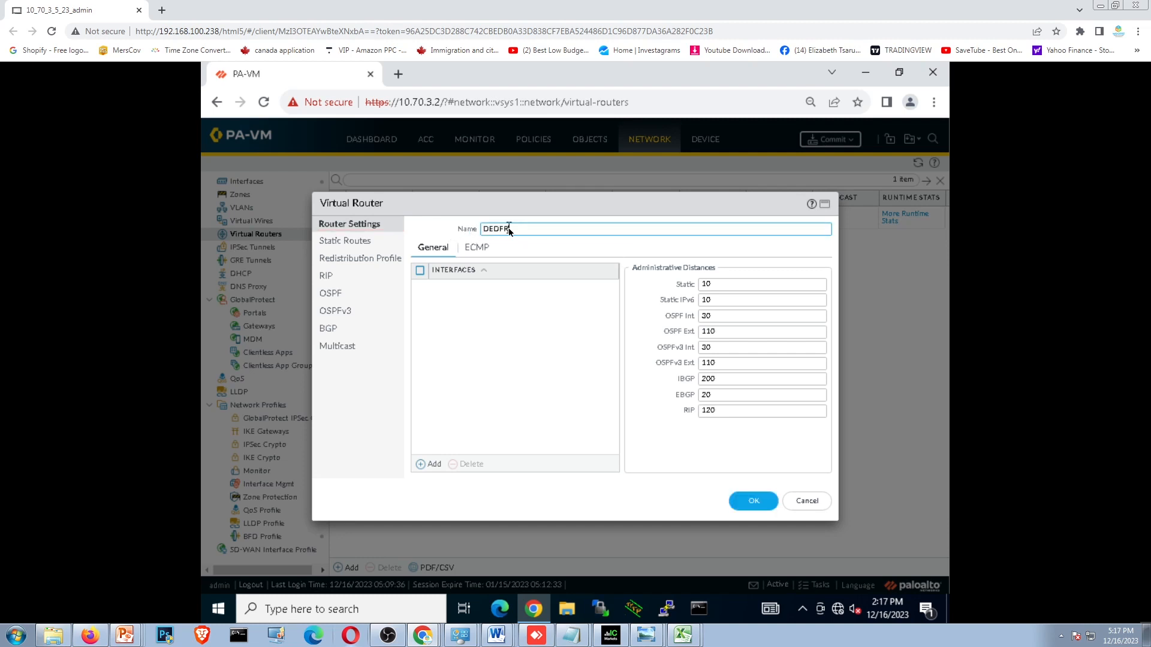
key("BackSpace")
key("BackSpace")
type("FA")
key("BackSpace")
key("BackSpace")
key("BackSpace")
key("BackSpace")
key("BackSpace")
key("BackSpace")
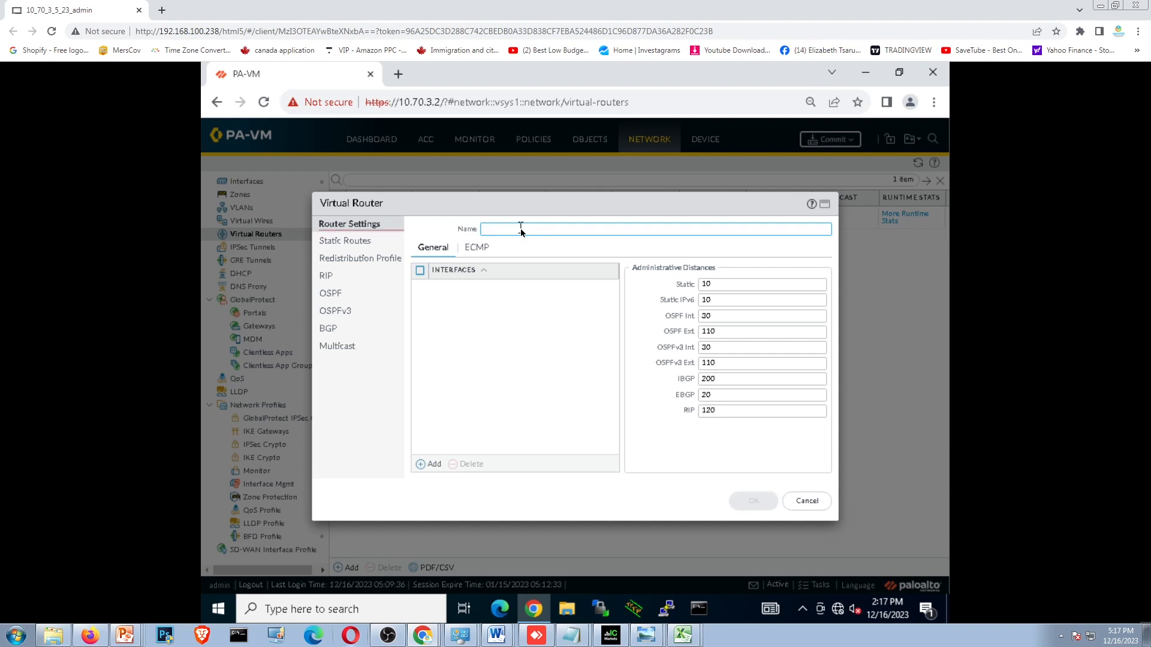
- Name the new virtual router MYNETSCURITY-ROUTE
type("MYNETSCURIT")
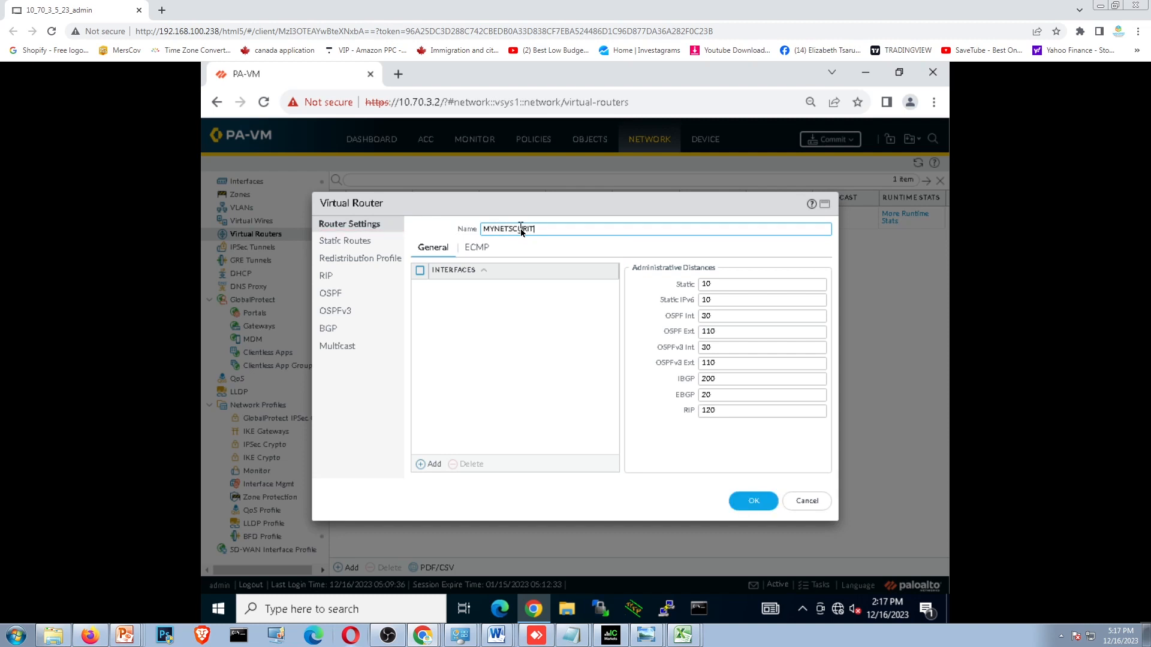
type("Y-ROUTES")
- Add an IPv4 static route named DEFAULT-ROUTE-TO-R1 with destination 0.0.0.0/0 to the virtual router
left_click(356, 240)
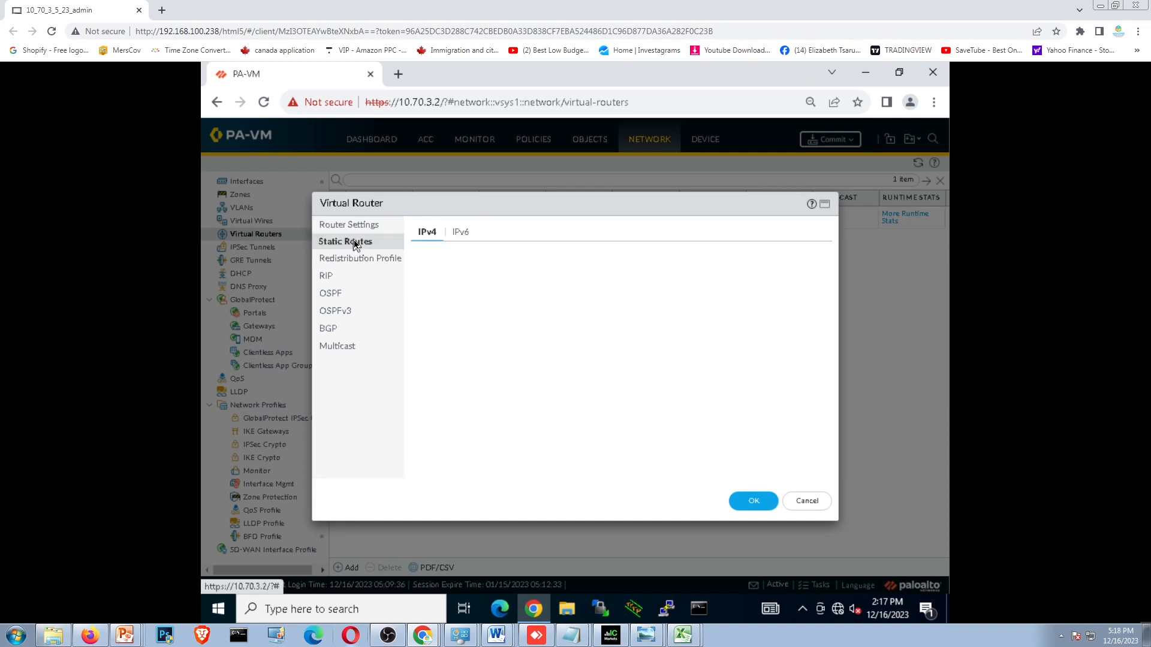
left_click(422, 467)
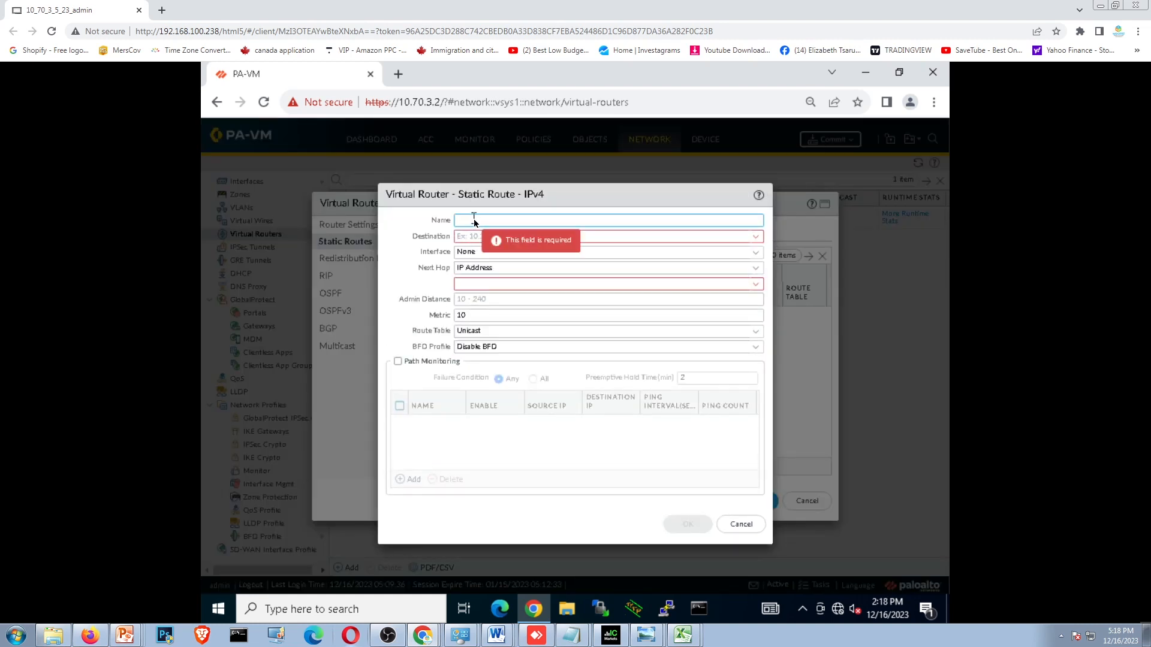
type("DEFAULT")
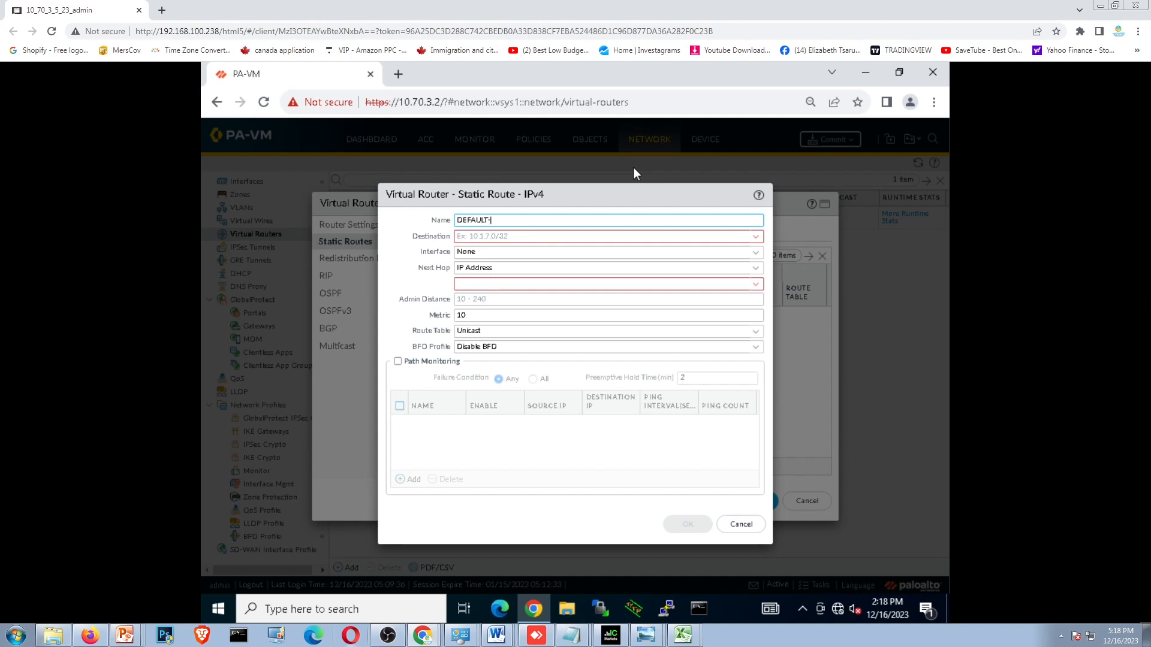
type("-ROUTE-TO-R1")
key("Tab")
type("0.0.0.")
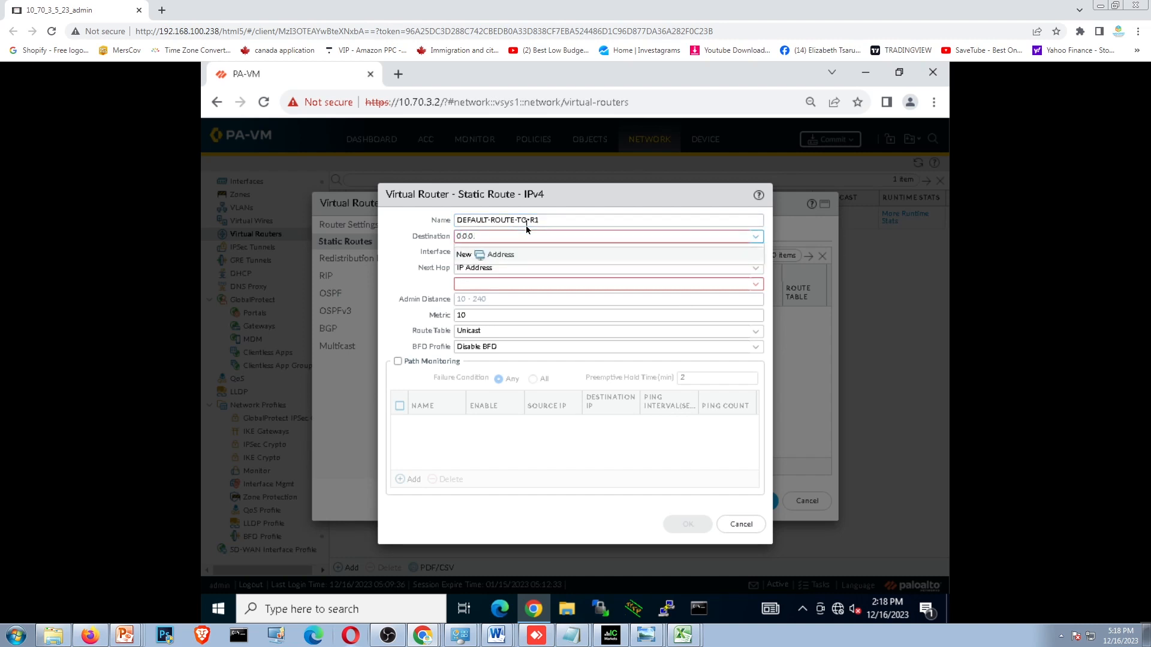
type("0/0")
- Create a new address object from the route's destination, named R1-IP-ADD with IP netmask 192.168.1.1
left_click(474, 257)
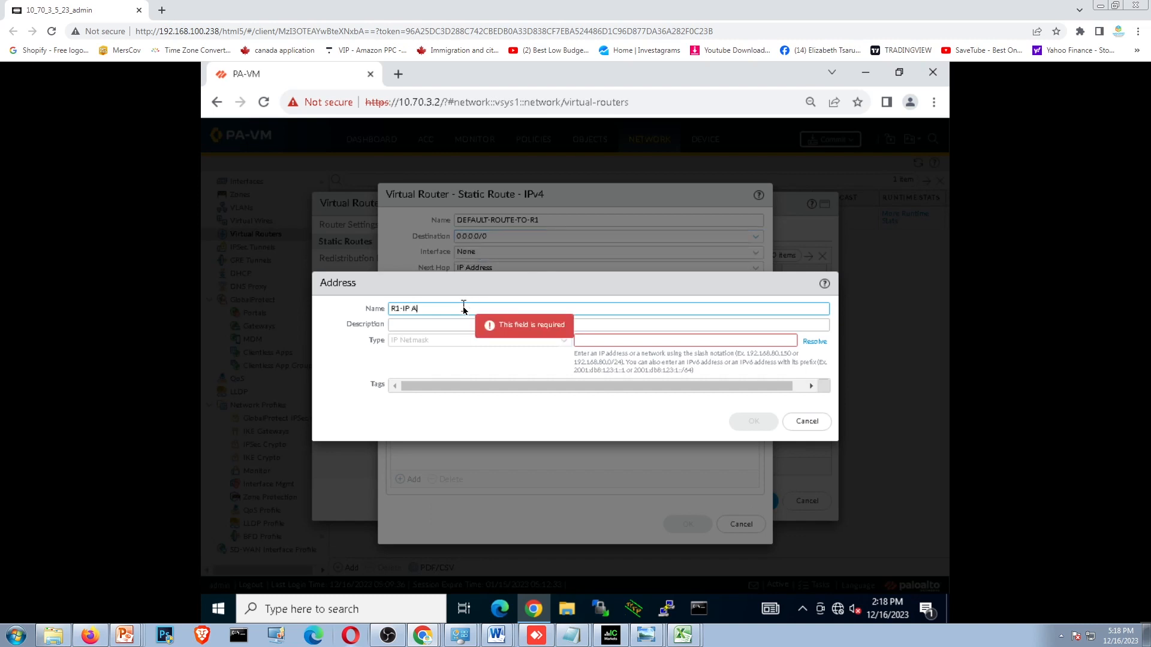
key("BackSpace")
key("BackSpace")
type("-ADD")
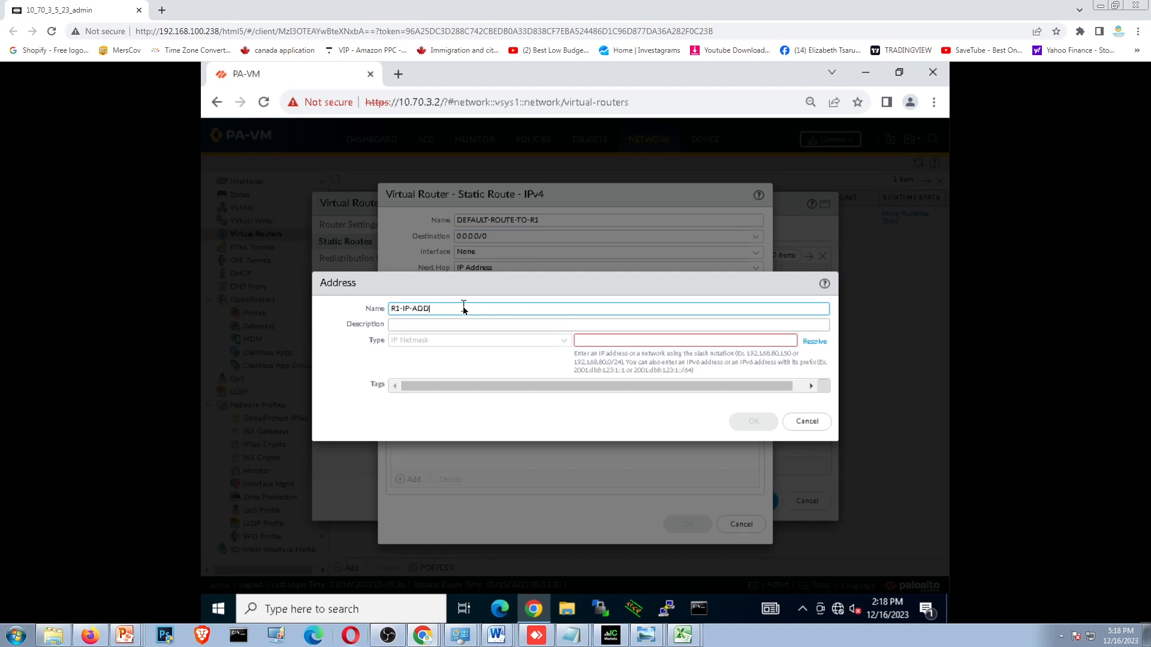
left_click(615, 343)
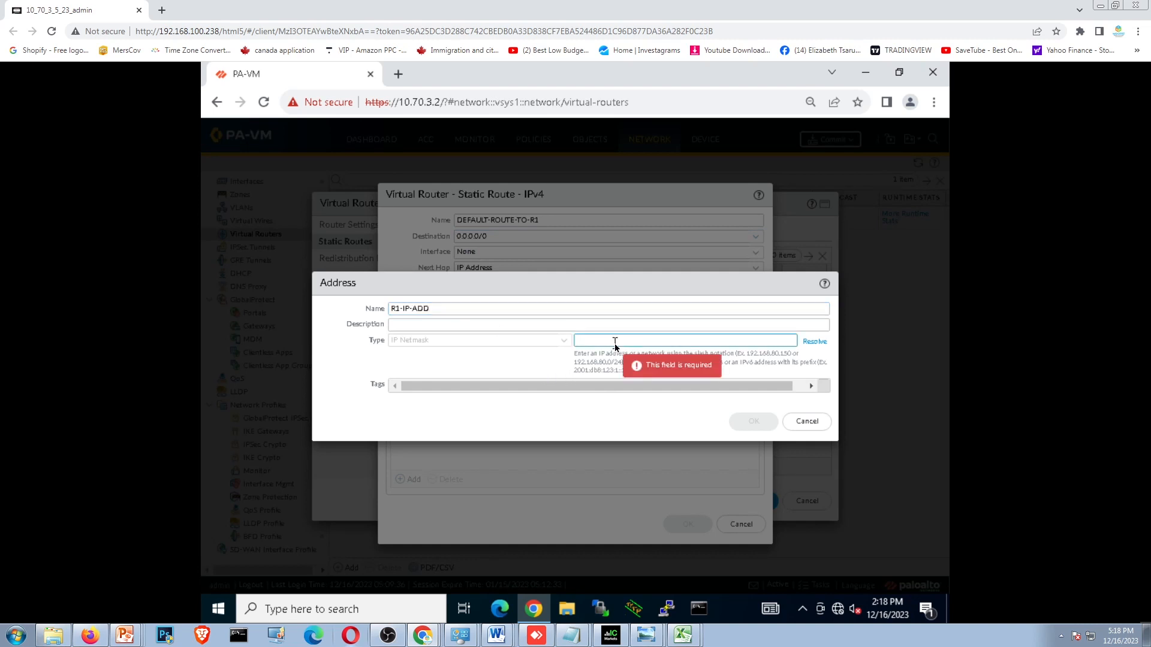
type("10")
key("BackSpace")
key("BackSpace")
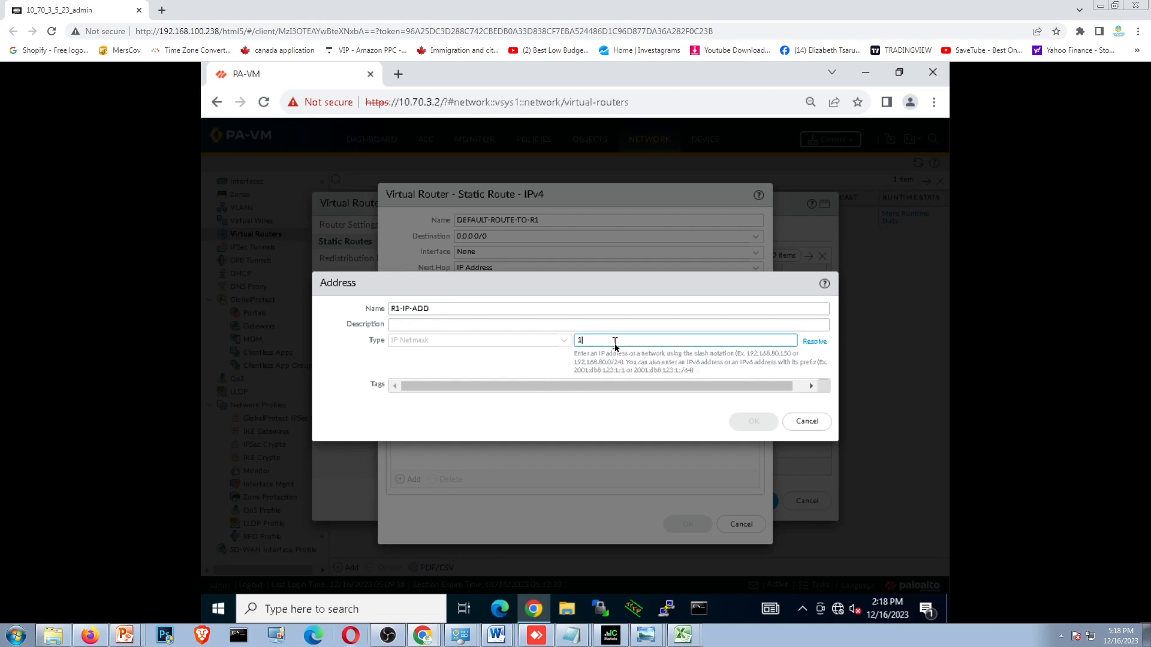
type("92.168.1.1")
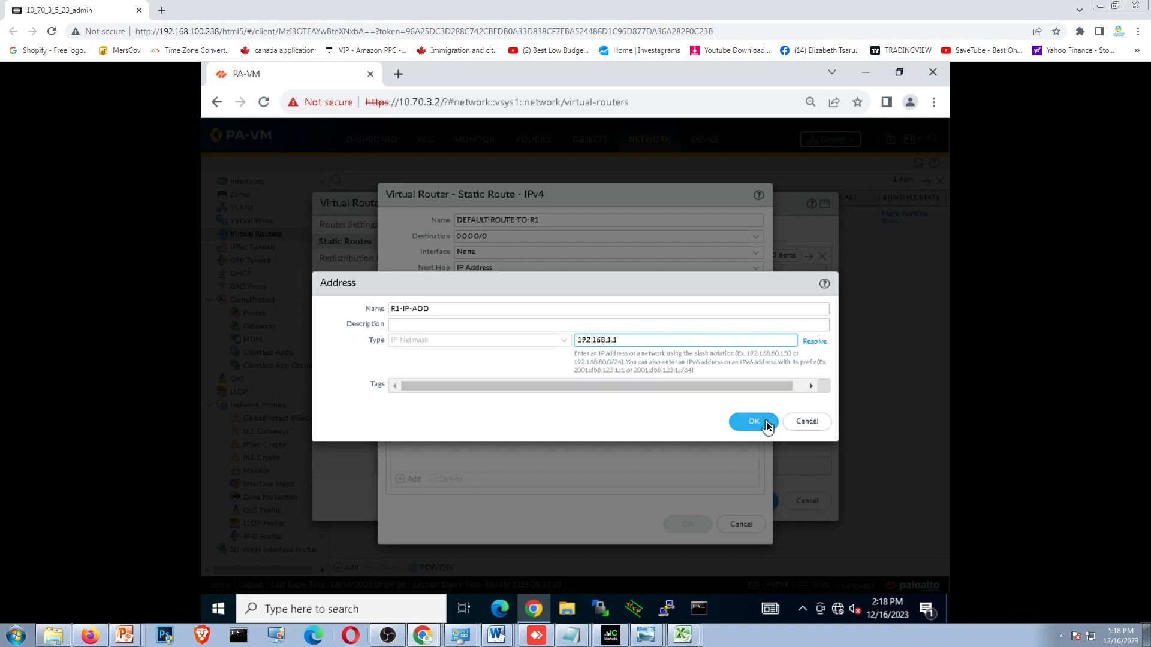
- Change the address object's name to R1-INSIDE-IP-ADD and save the object
left_click(409, 308)
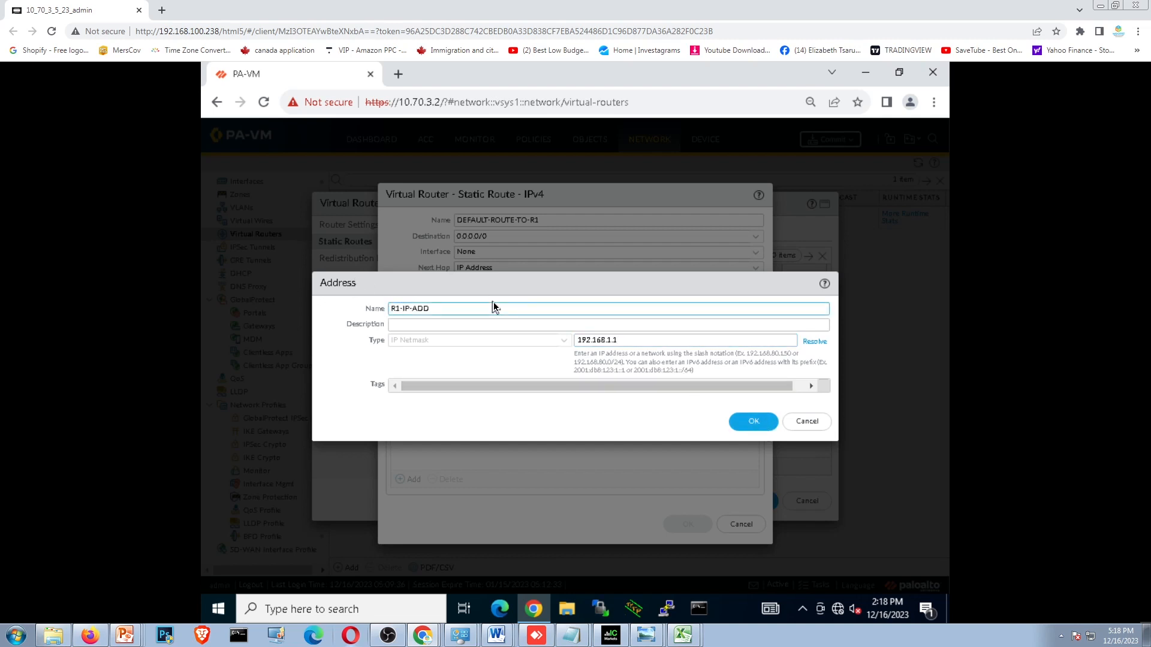
type("INSIDE-")
left_click(760, 427)
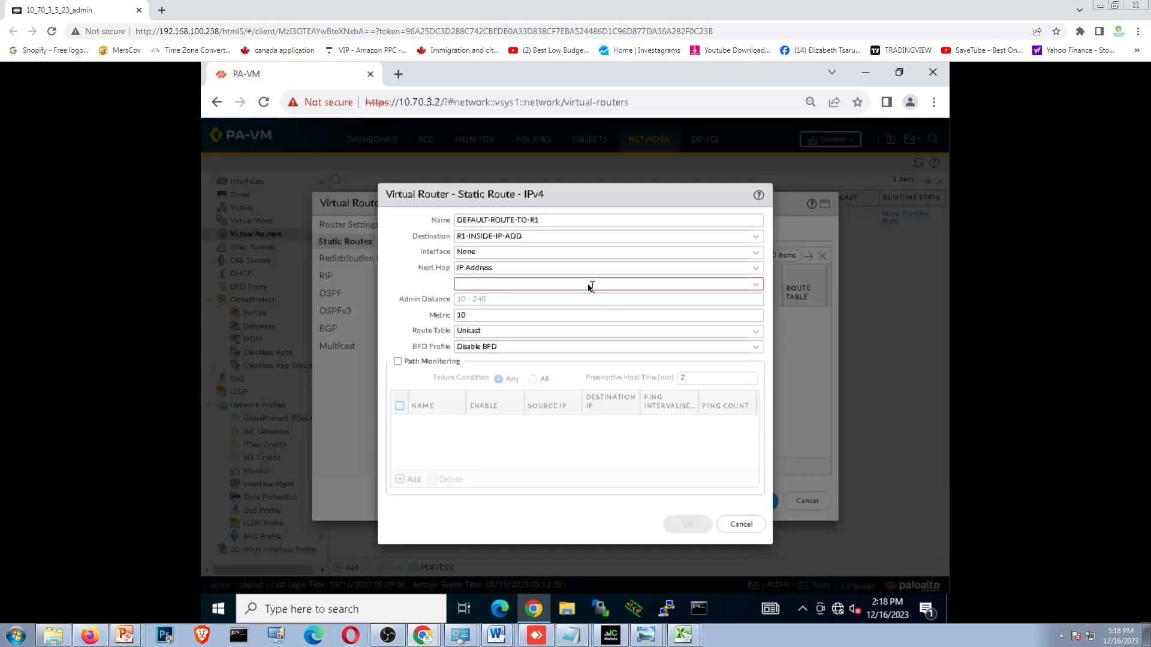
- Choose R1-INSIDE-IP-ADD as the static route's next hop IP address
left_click(502, 282)
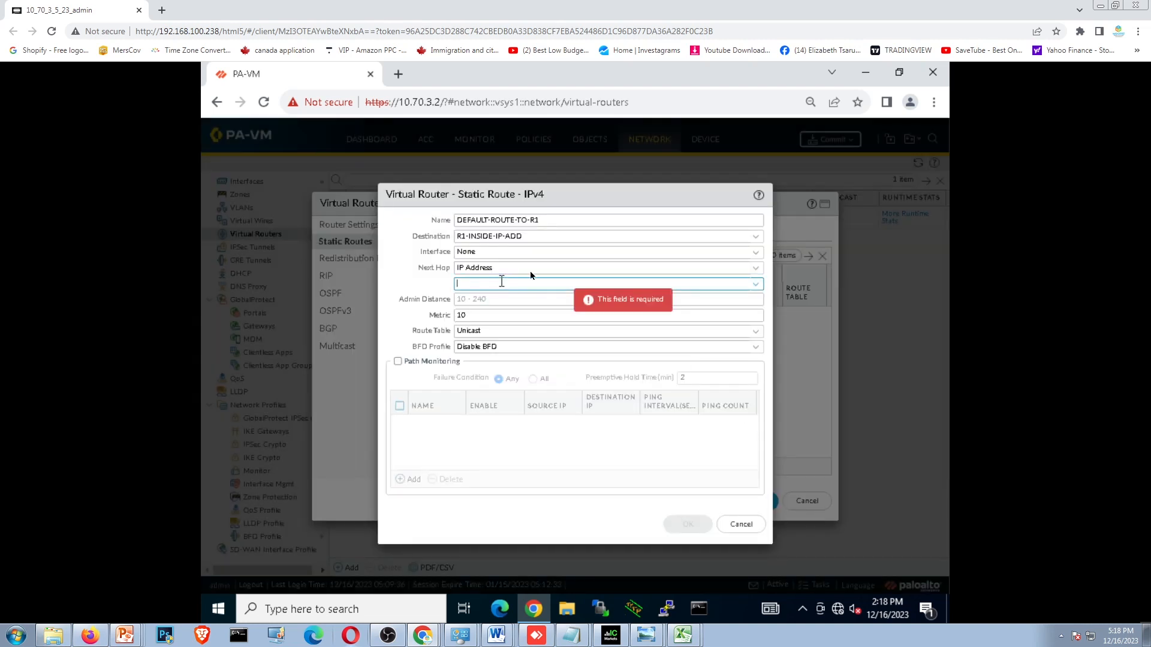
left_click(755, 269)
left_click(755, 270)
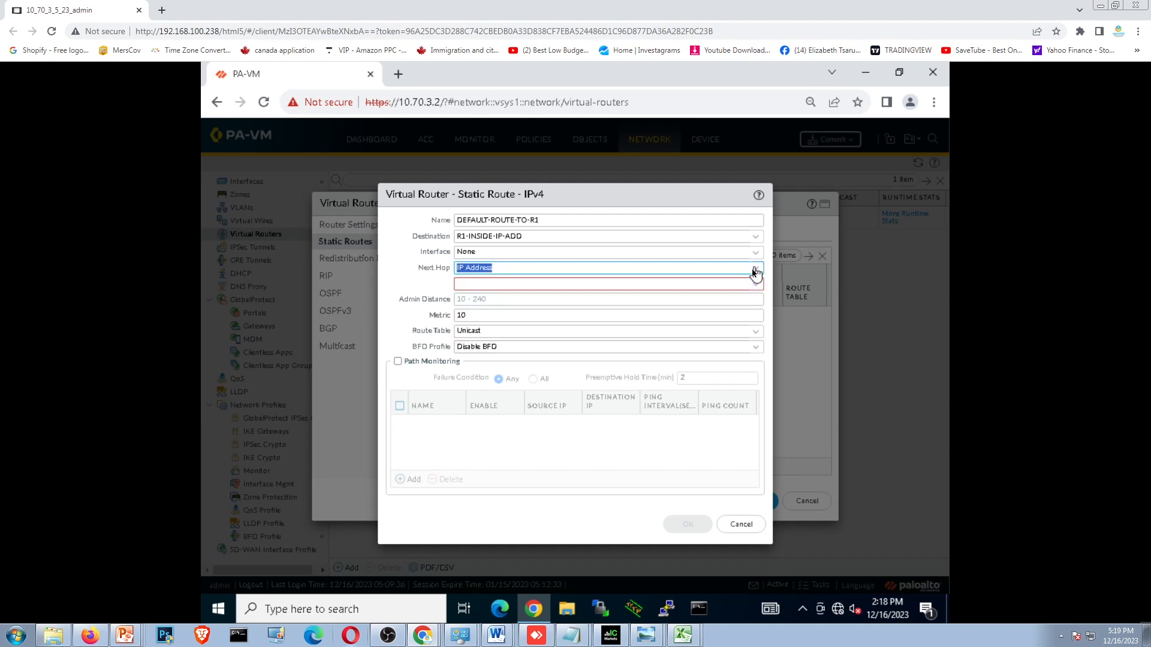
left_click(755, 285)
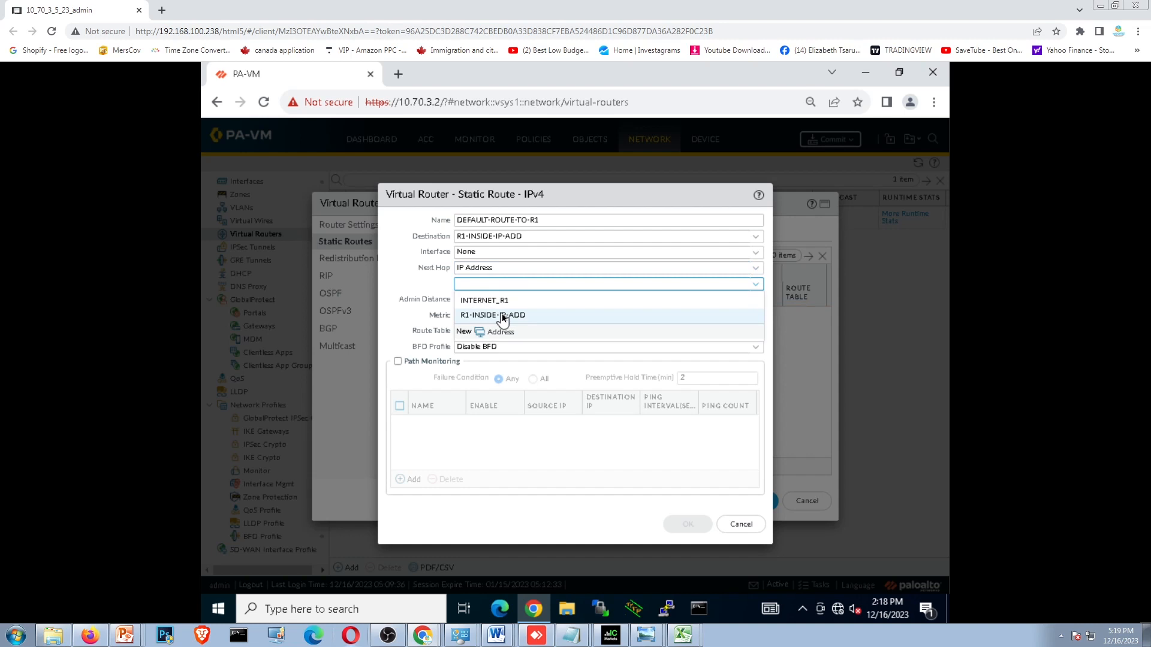
left_click(503, 316)
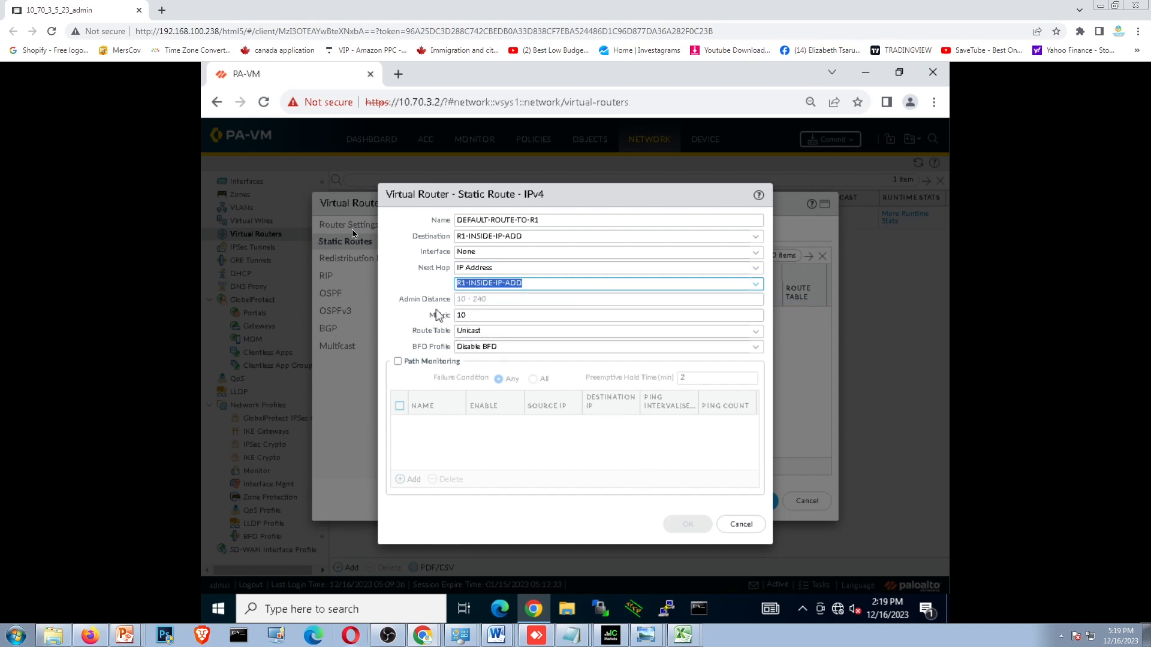
- Set the static route's destination to 0.0.0.0/0 and save the route
left_click(492, 233)
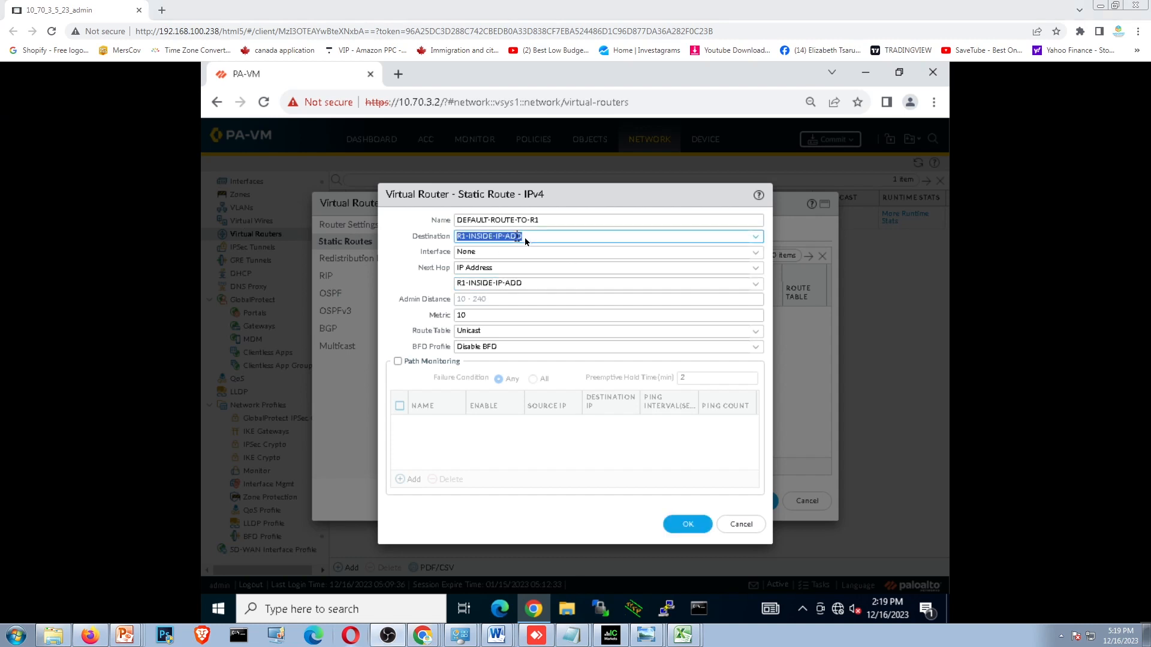
type("0")
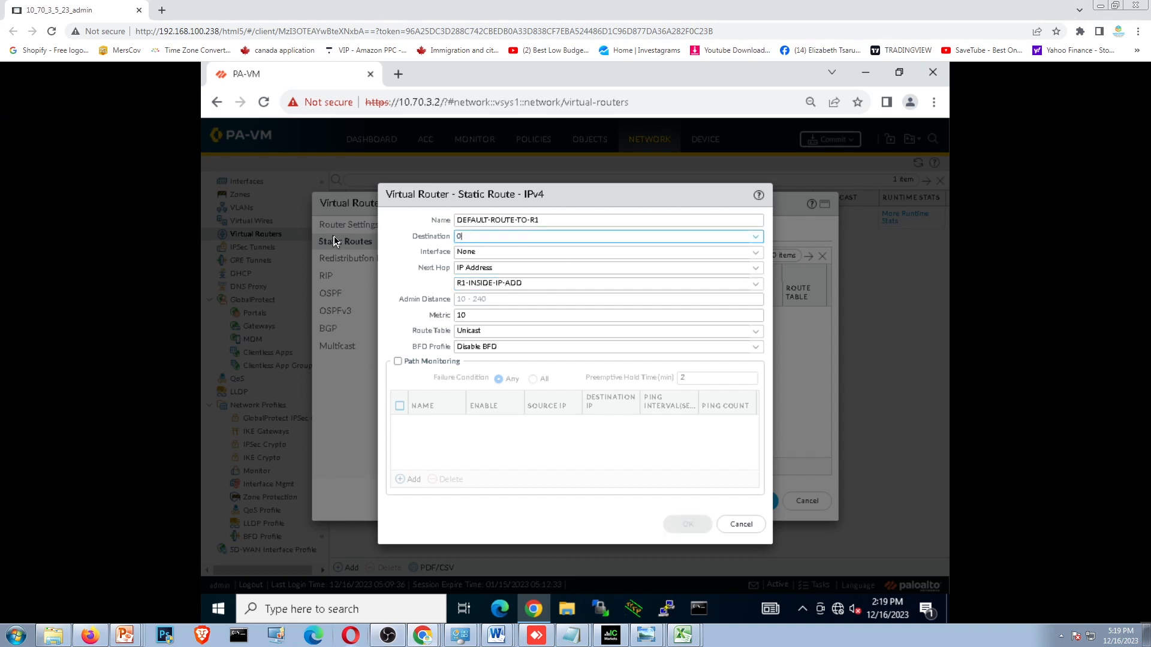
type(".0.0.0/0")
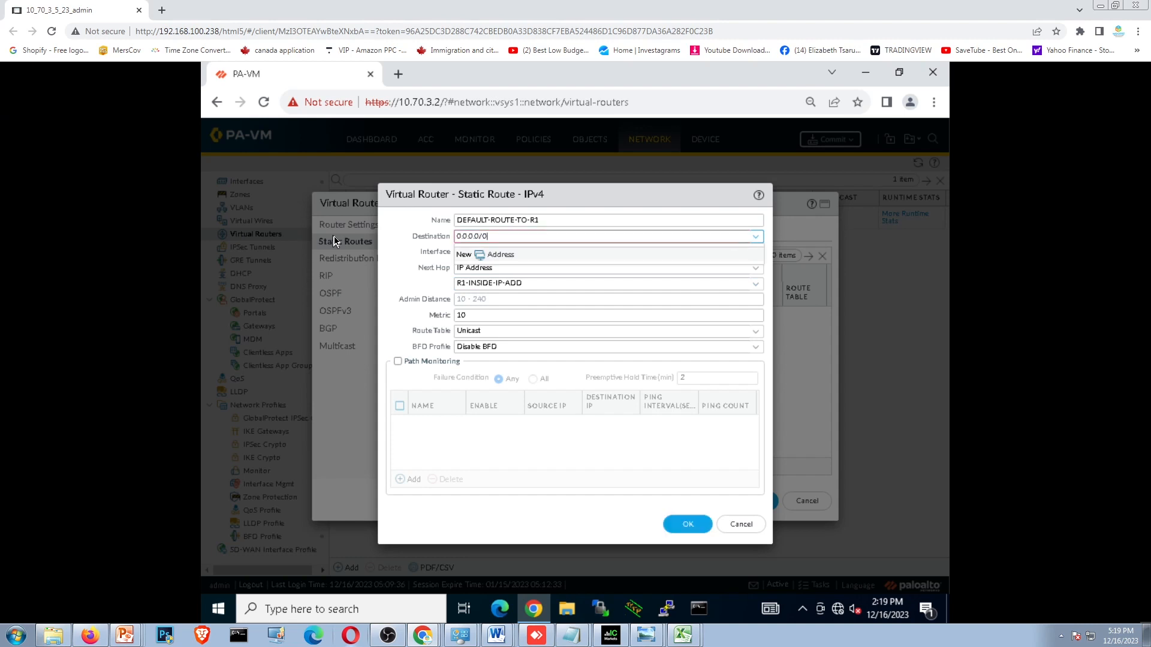
left_click(561, 272)
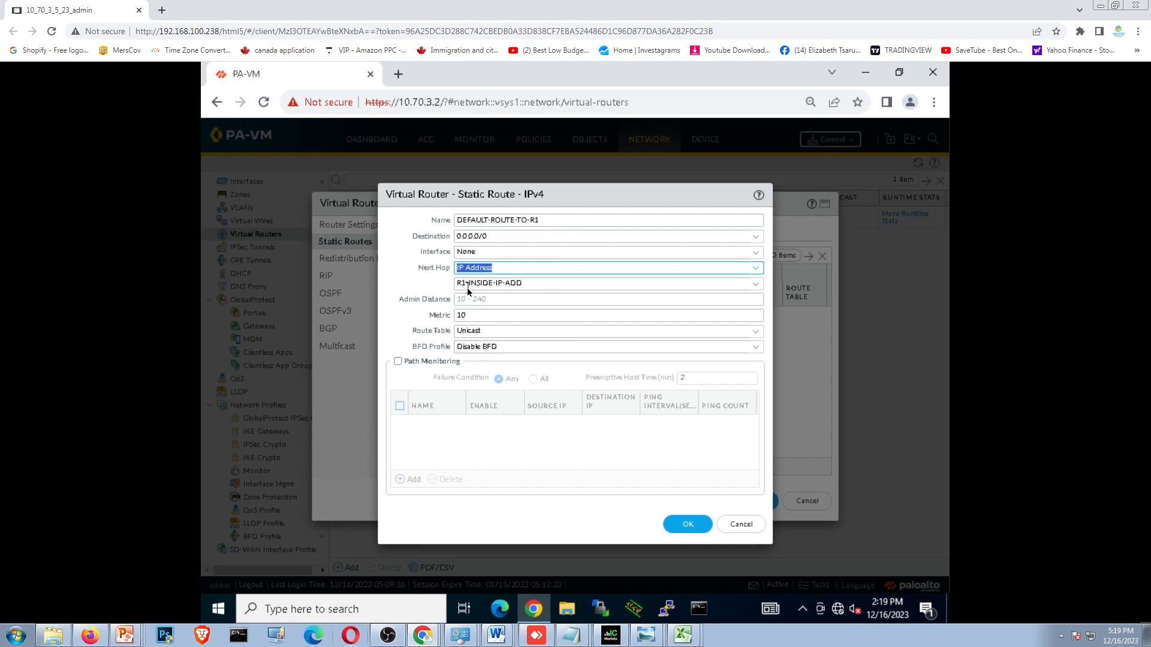
left_click(690, 525)
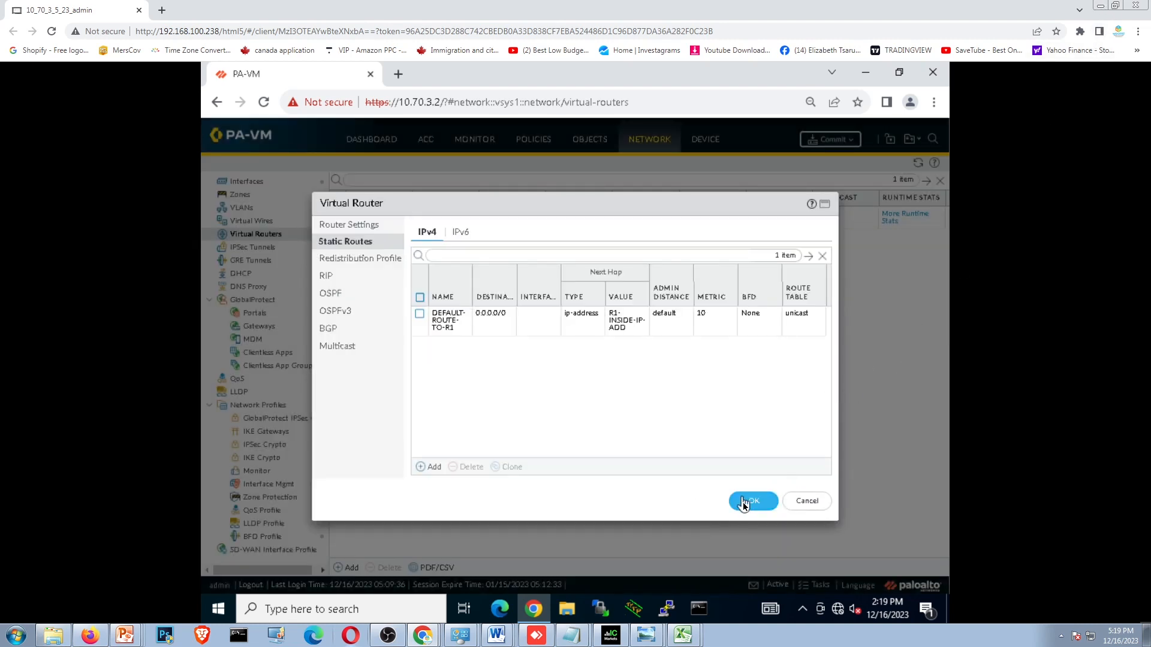
- Add another IPv4 static route to the virtual router and name it RETURN-TRAFFIC
left_click(1115, 6)
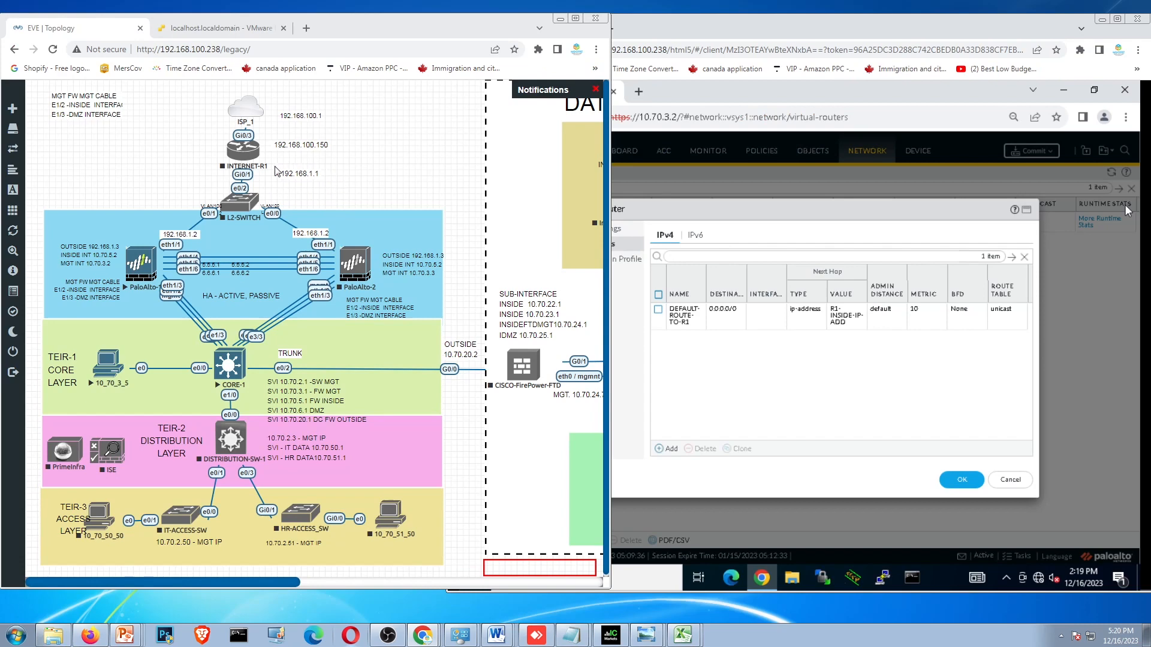
left_click(1117, 17)
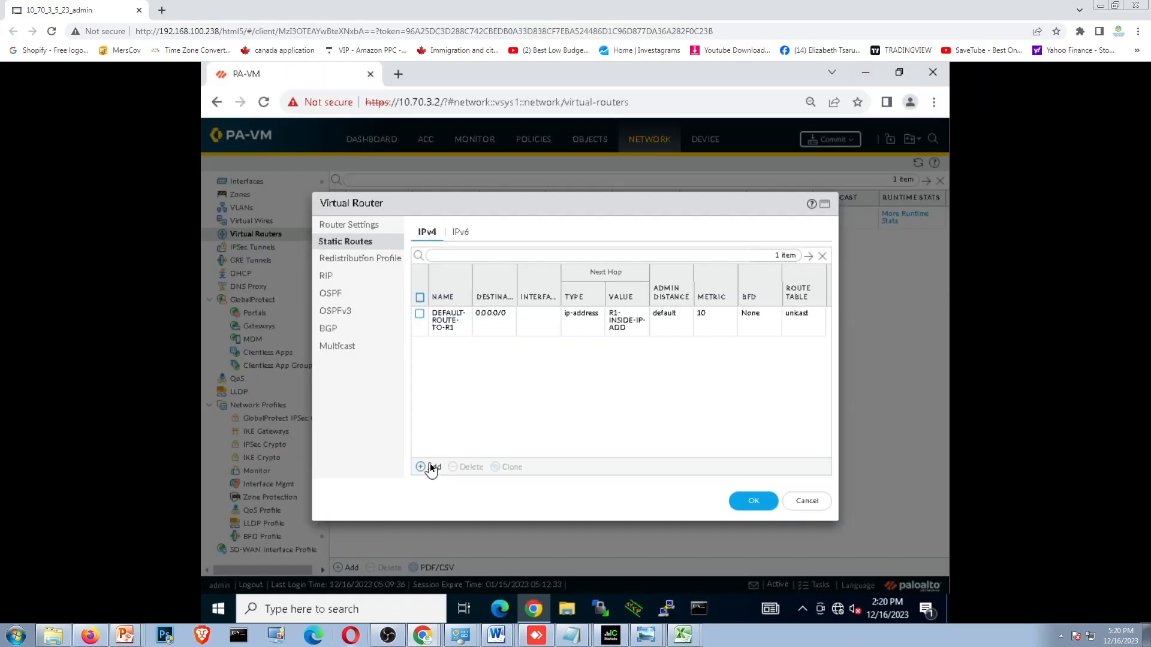
left_click(430, 467)
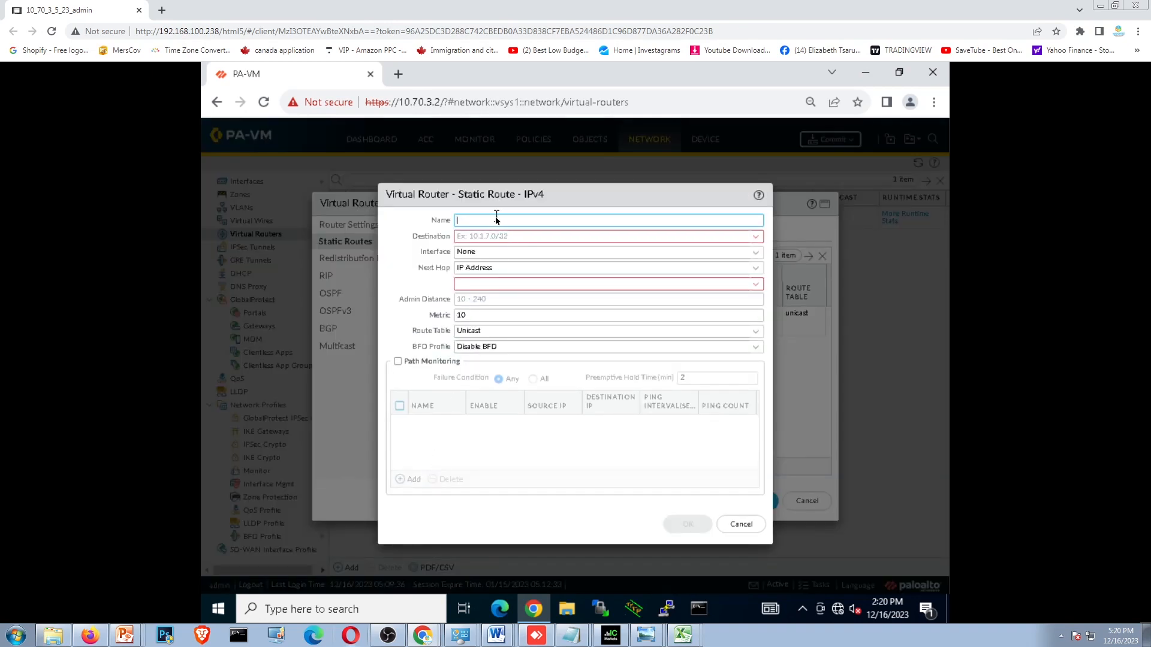
left_click(495, 219)
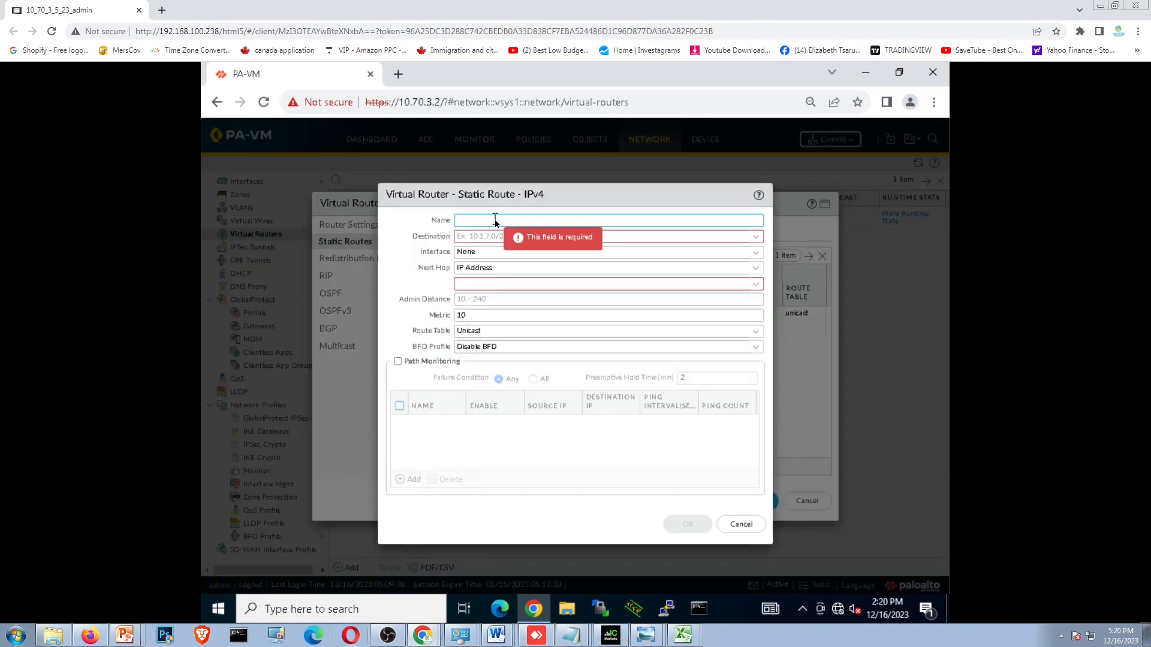
type("RETURN-TRAFFIC")
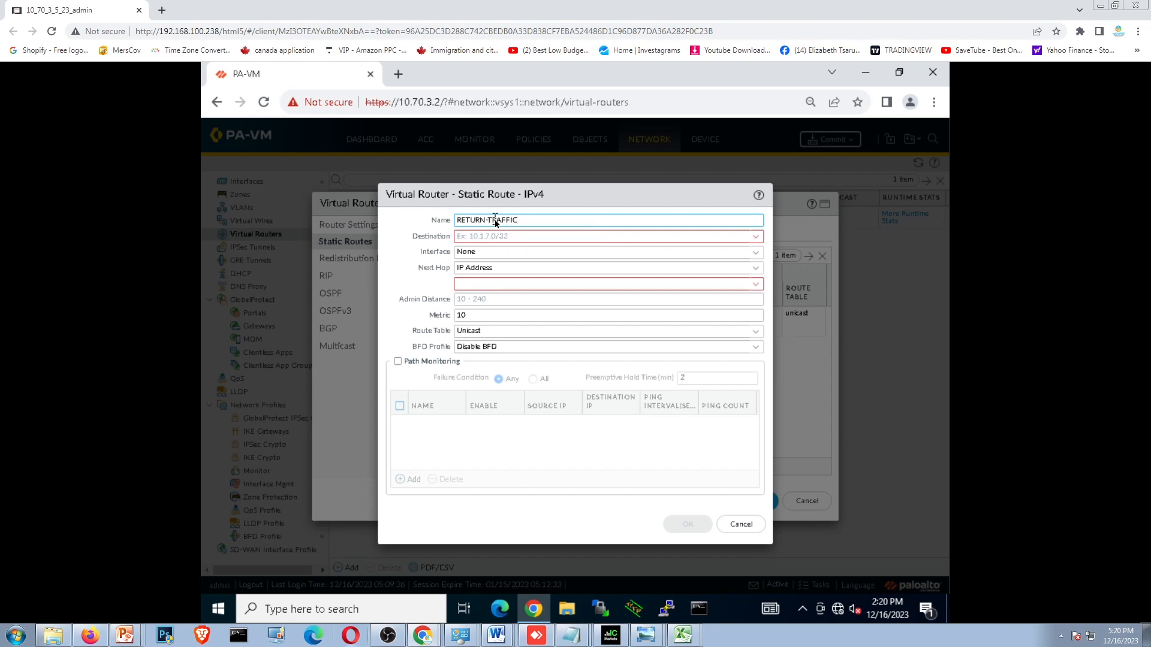
- Set the RETURN-TRAFFIC route's destination to 10.70.0.0/16 and its next hop IP address to 10.70.5.1
left_click(468, 237)
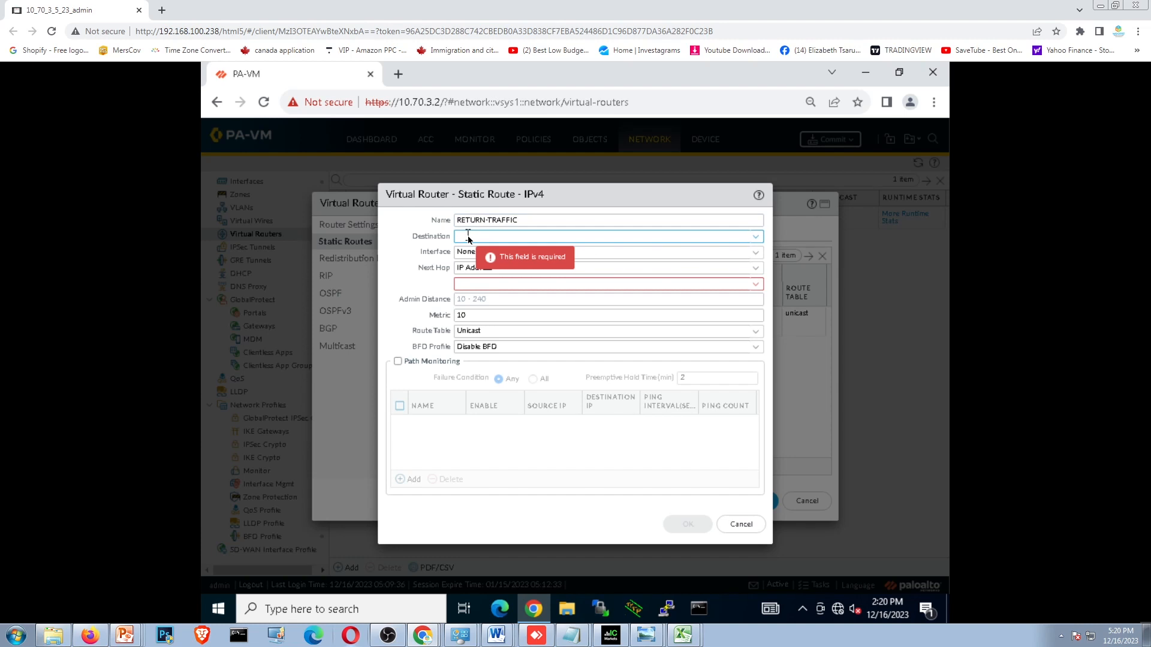
type("10.")
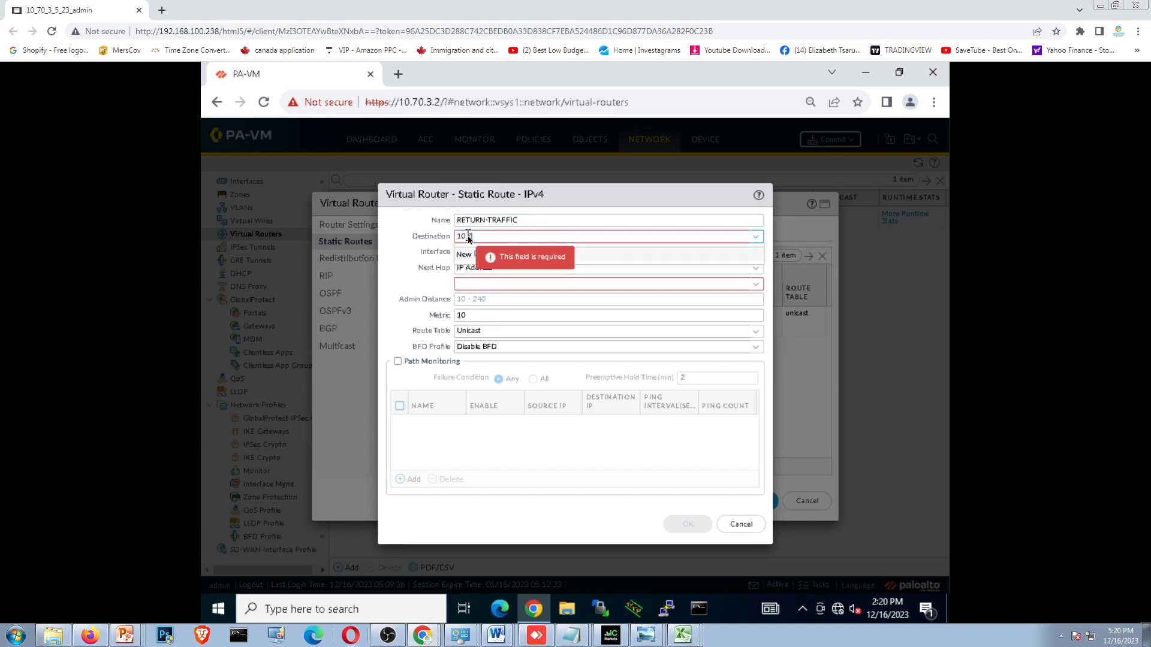
type("10.0.0/16")
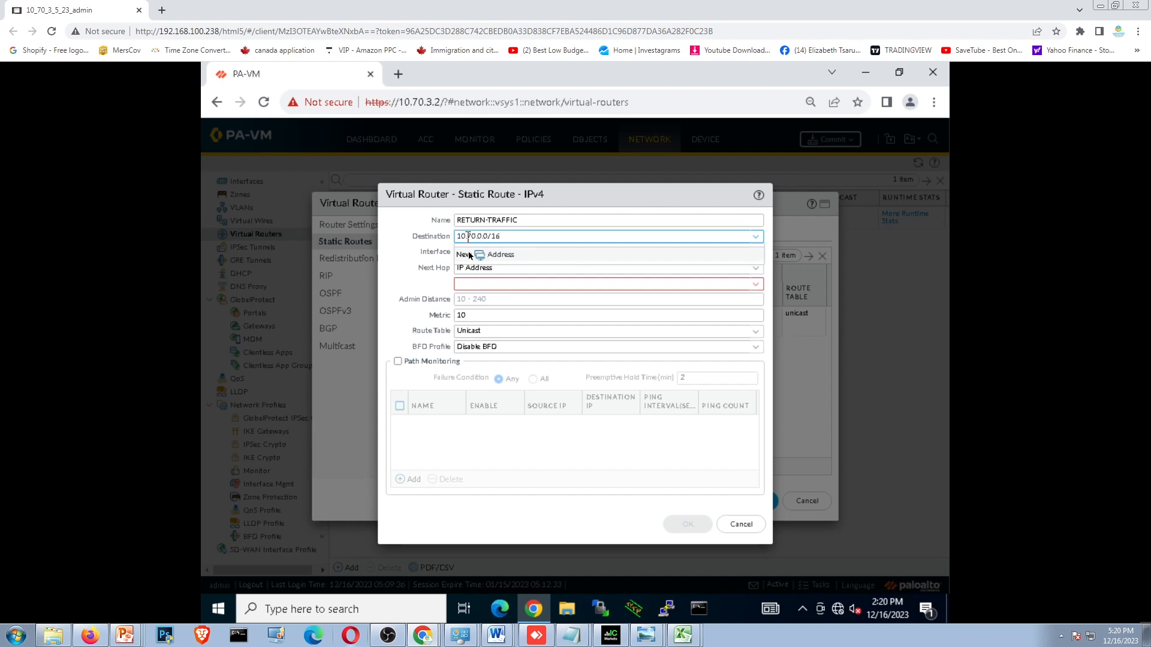
left_click(483, 282)
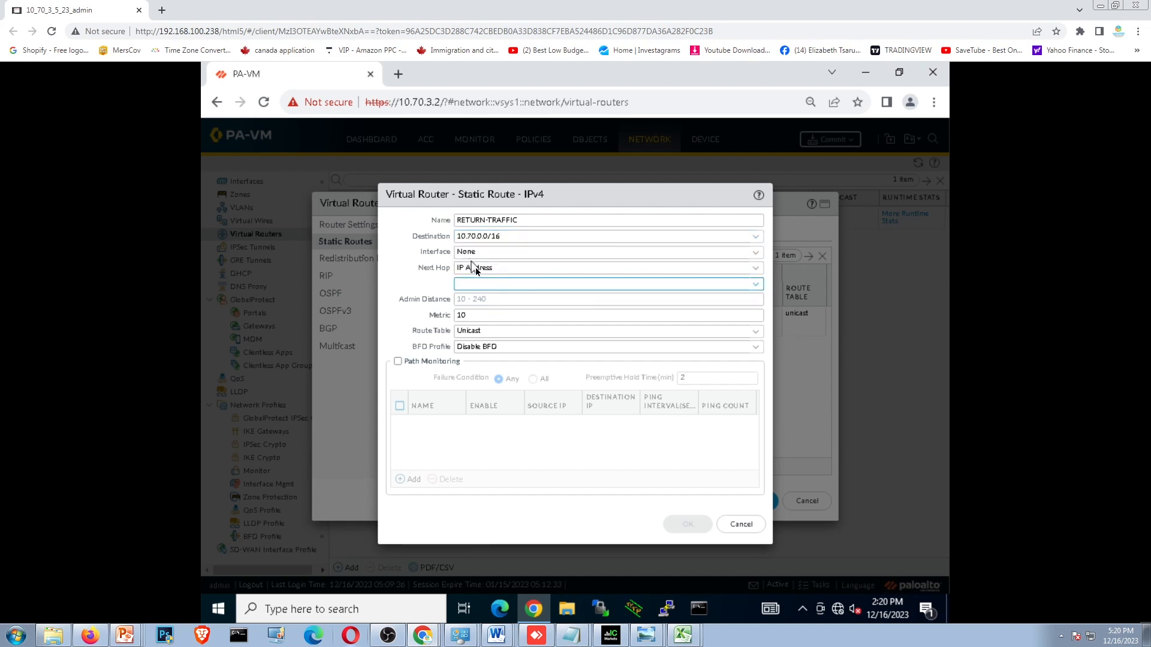
type("10")
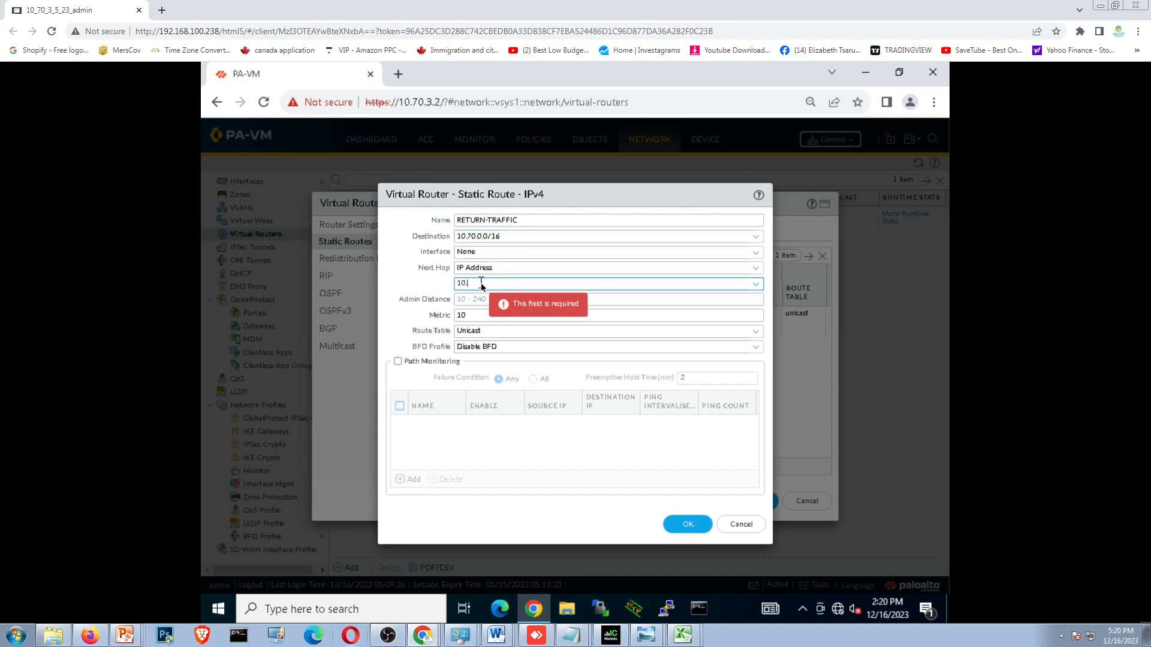
type(".70.5.1")
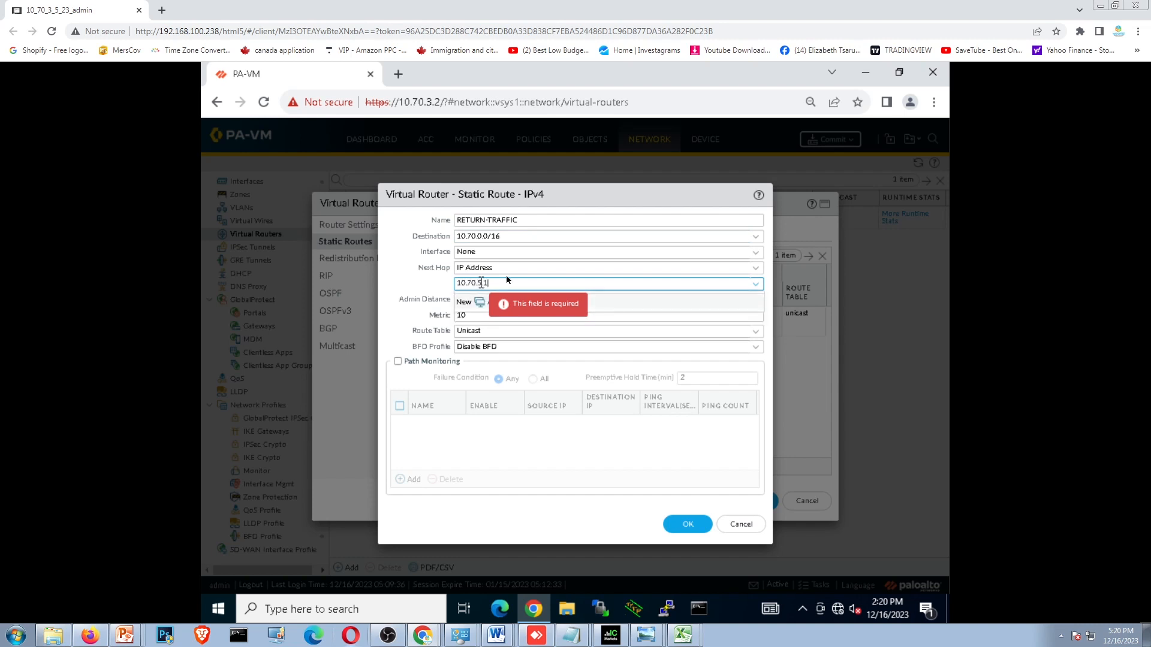
left_click(525, 444)
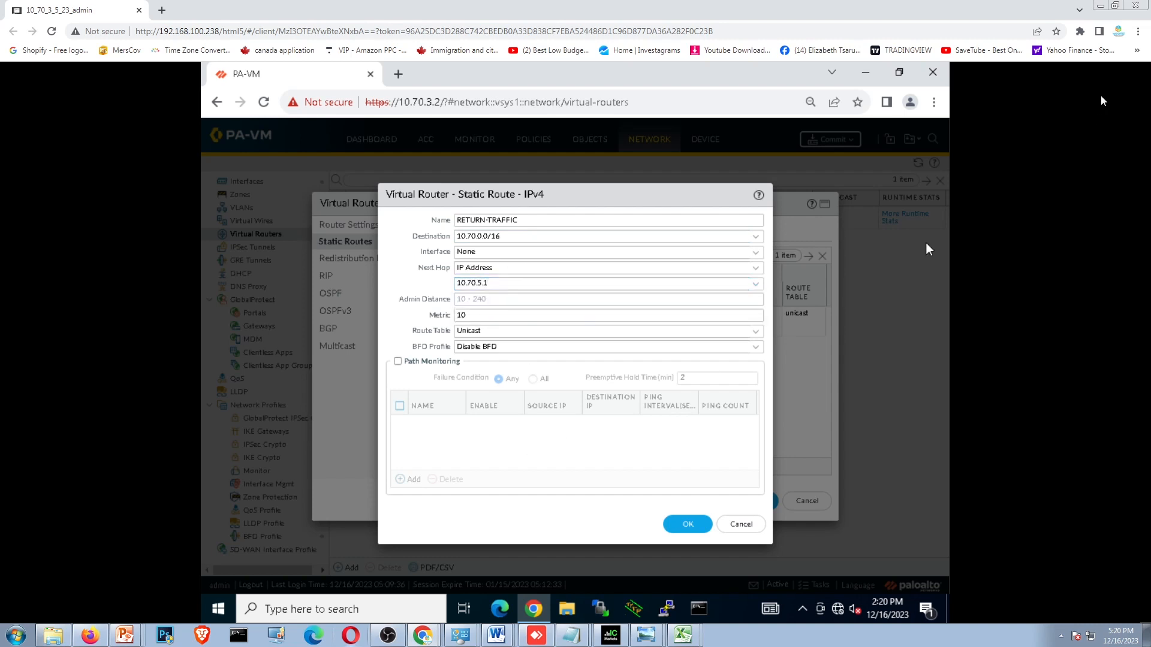
- Check the new route against the network topology, then save the route and the virtual router
left_click(1115, 5)
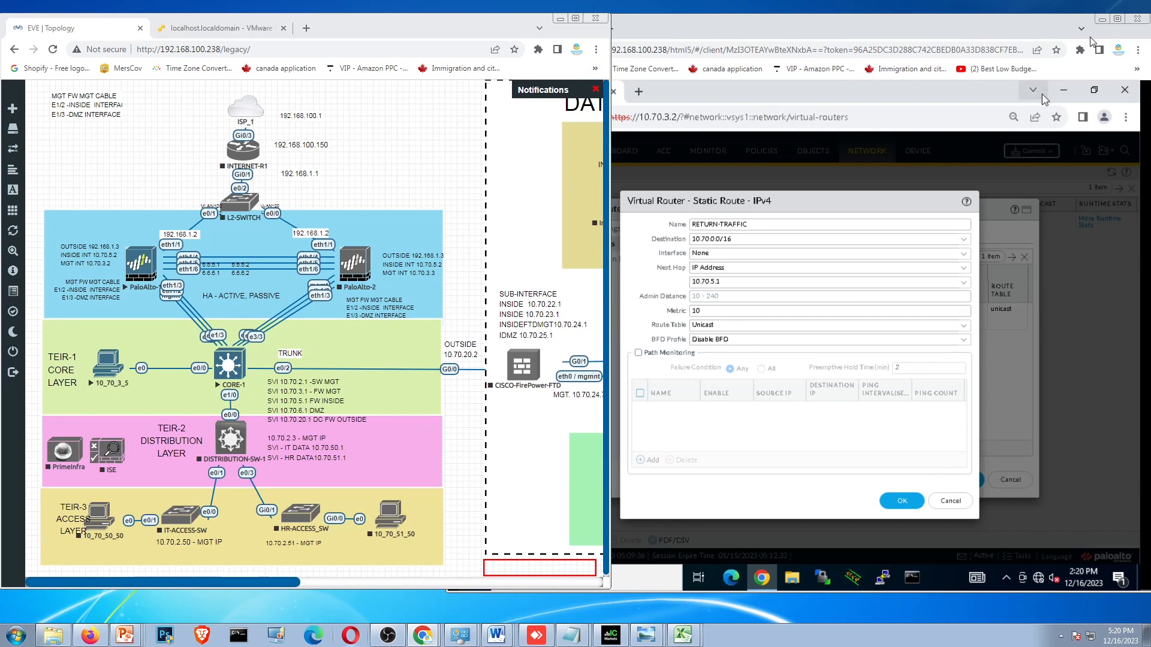
double_click(1067, 25)
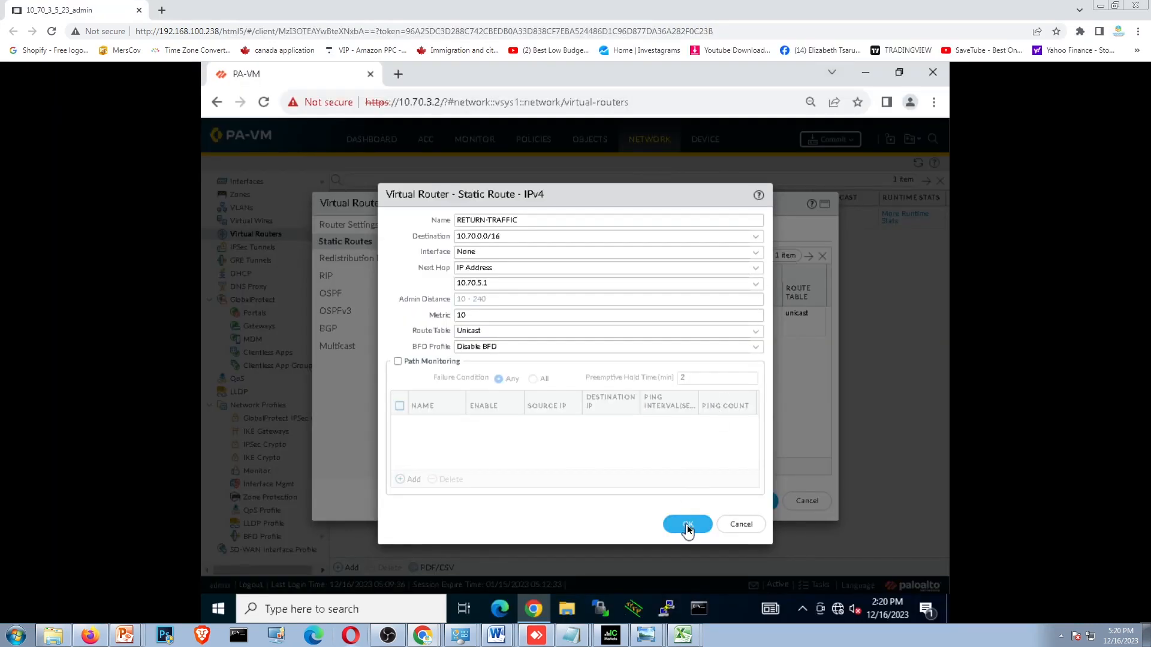
left_click(686, 526)
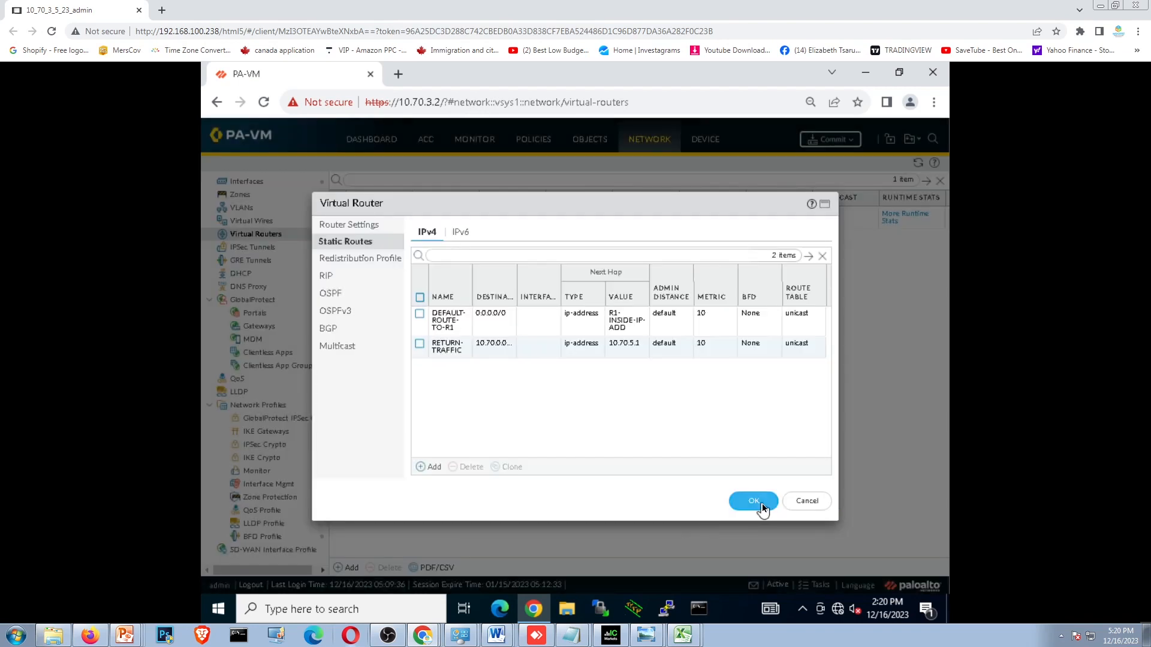
left_click(760, 507)
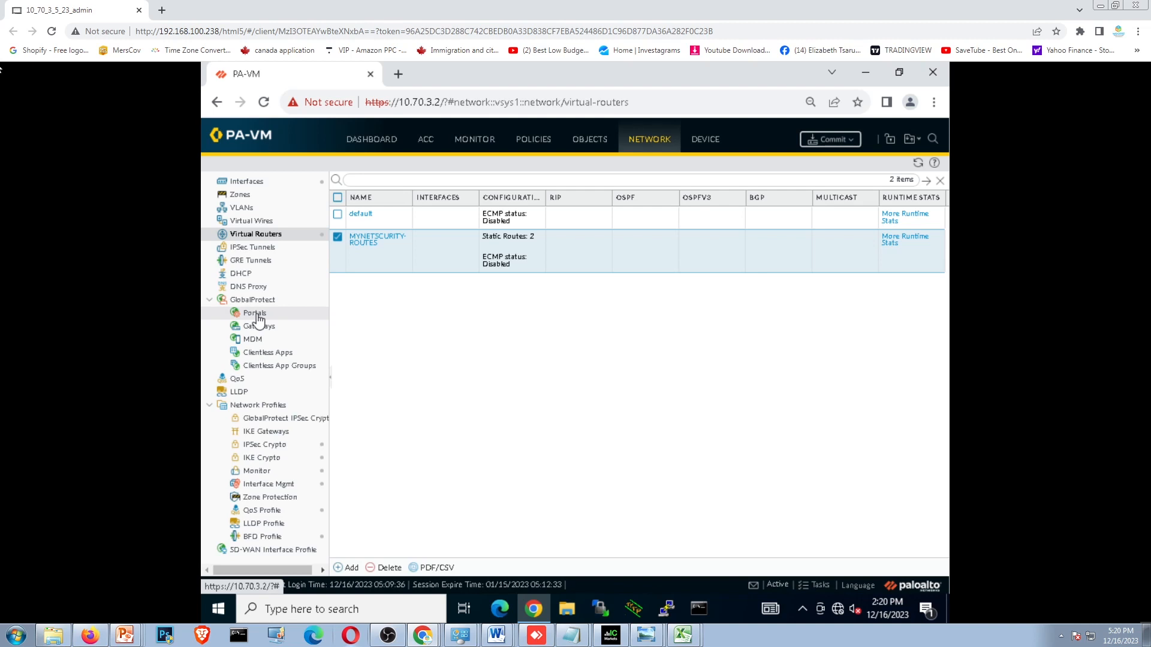
- Configure interface ethernet1/1 as type Layer3 and assign it to the virtual router MYNETSCURITY-ROUTES
left_click(245, 181)
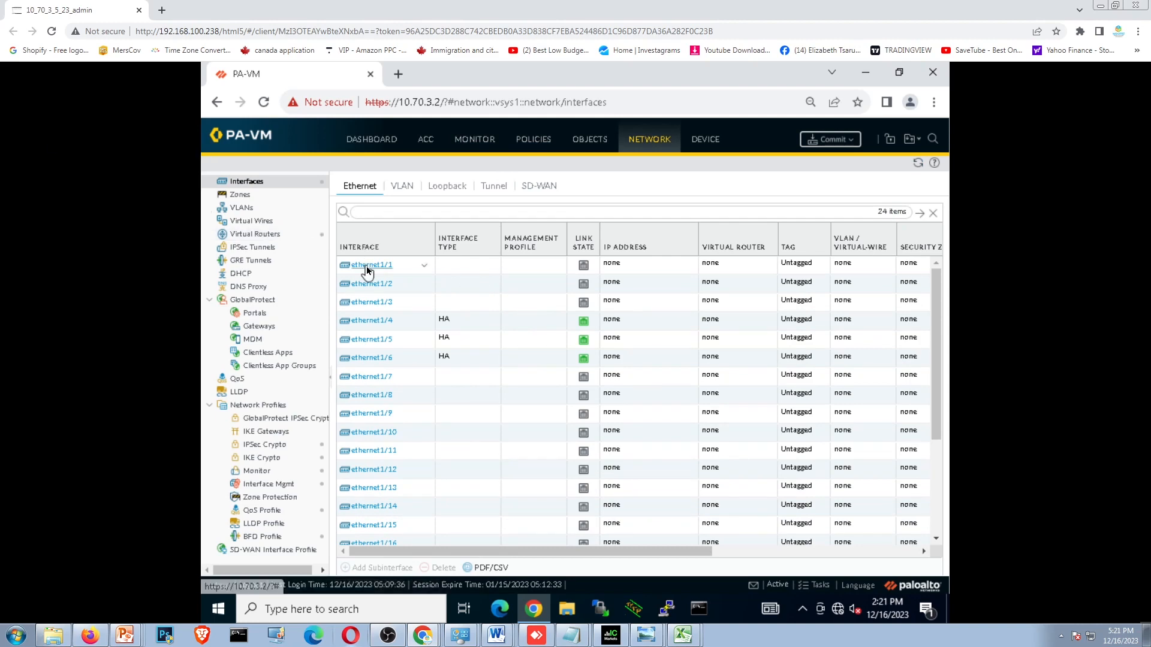
left_click(368, 268)
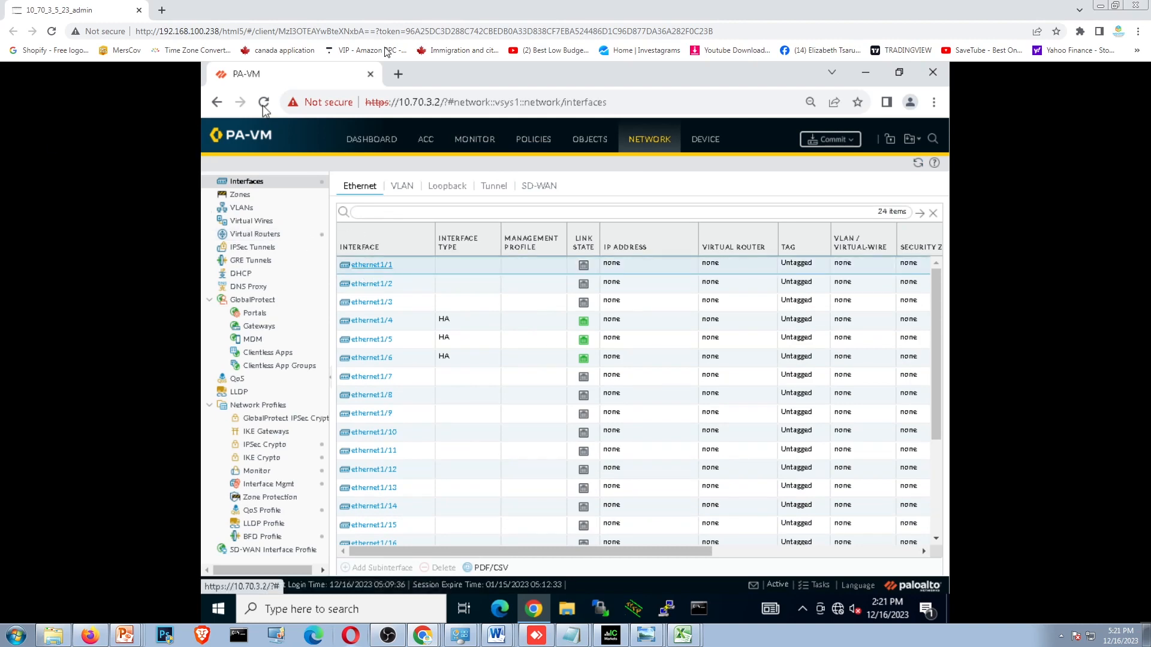
left_click(1115, 6)
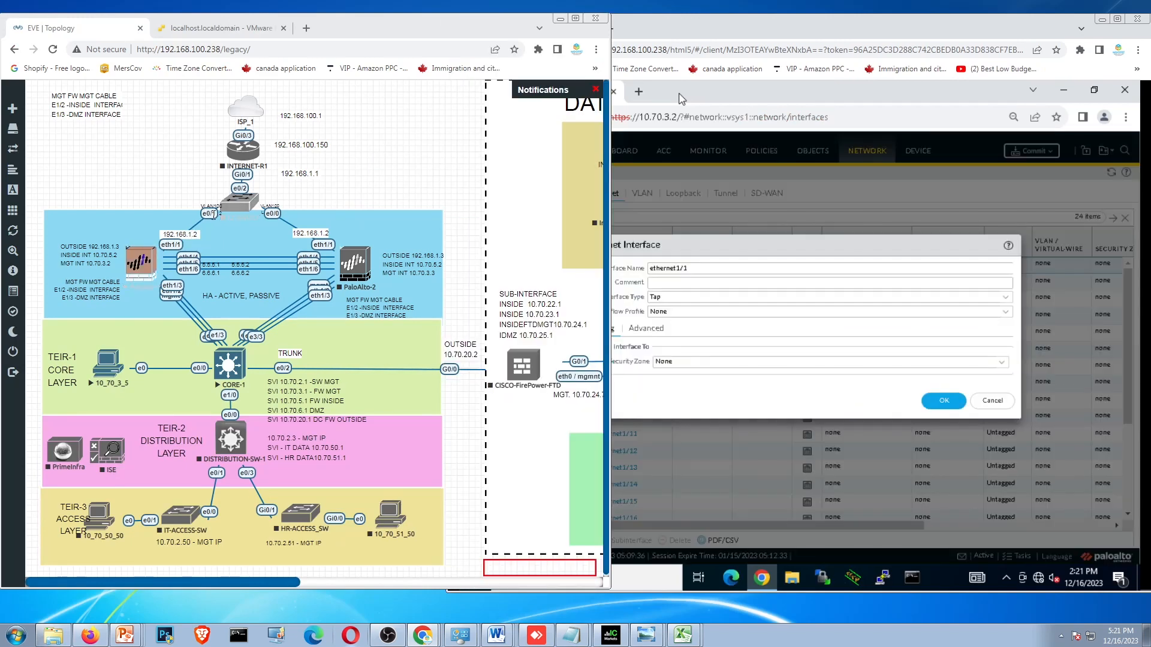
double_click(926, 30)
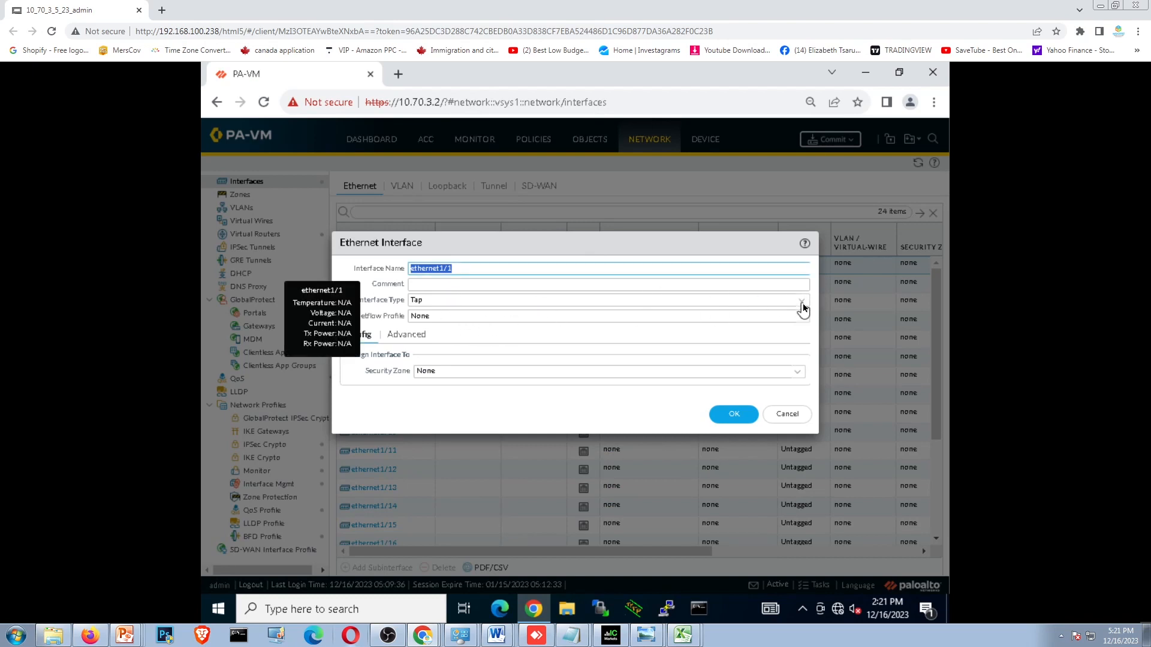
left_click(419, 300)
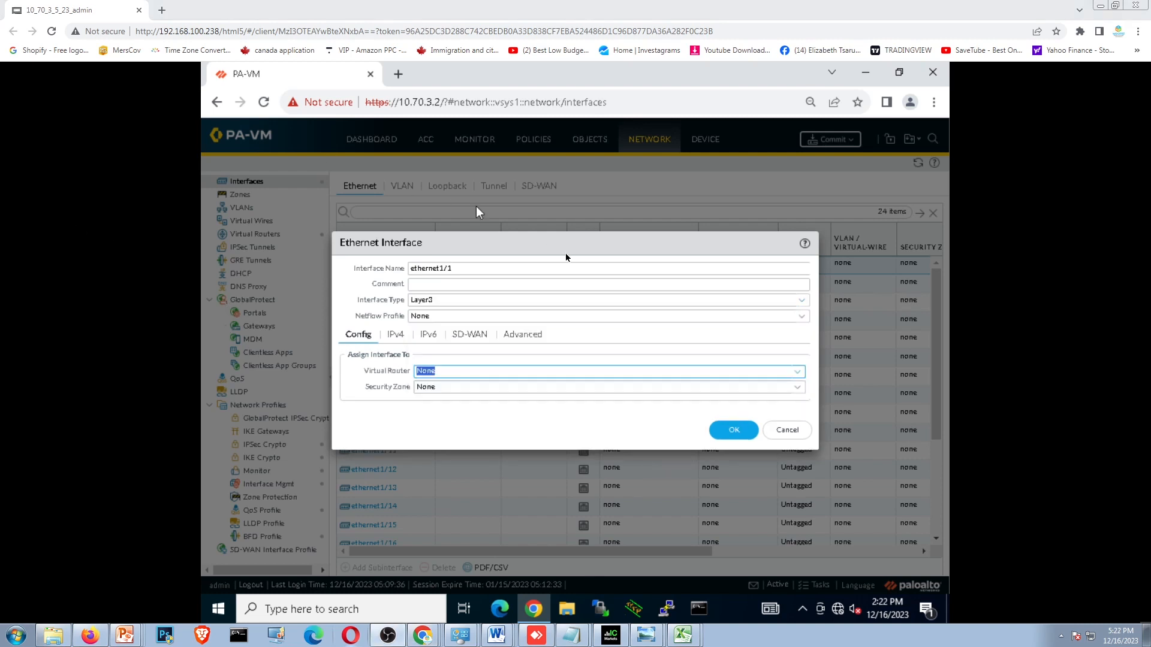
left_click(800, 373)
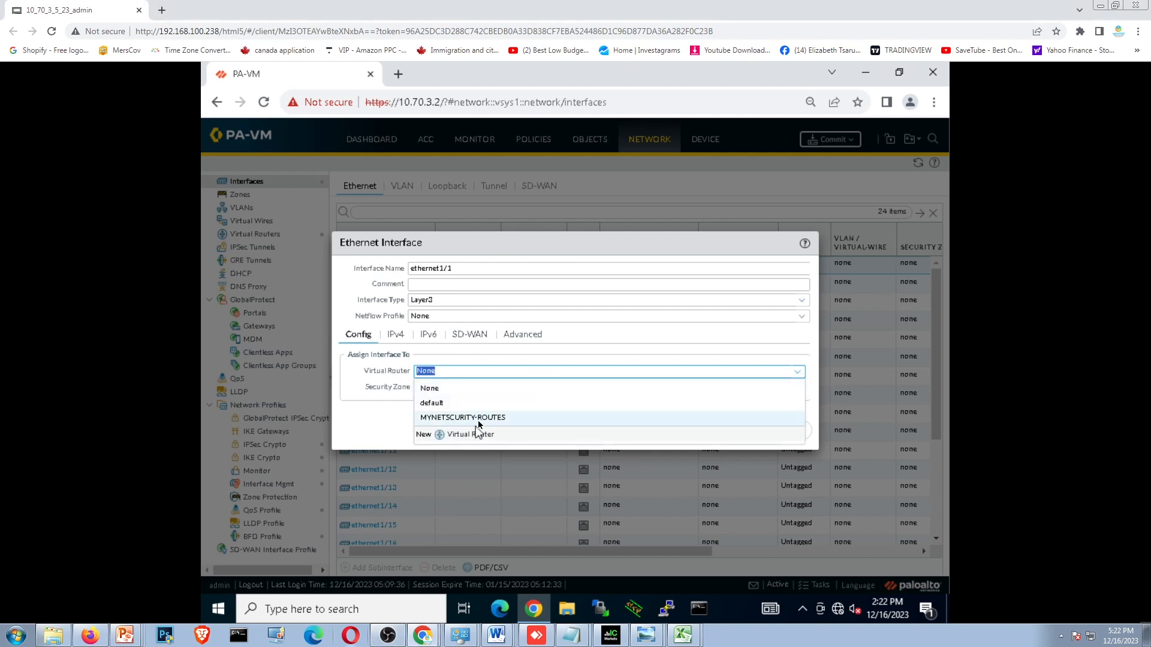
left_click(480, 417)
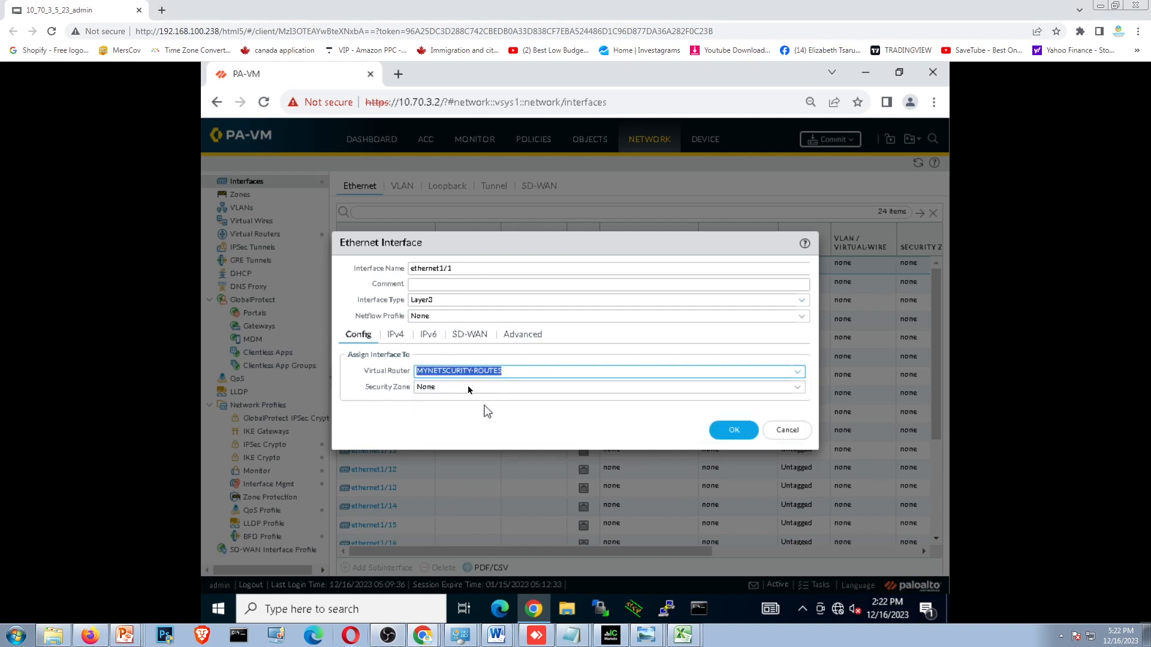
- Create a new security zone named OUTSIDE for ethernet1/1 and save the zone
left_click(798, 388)
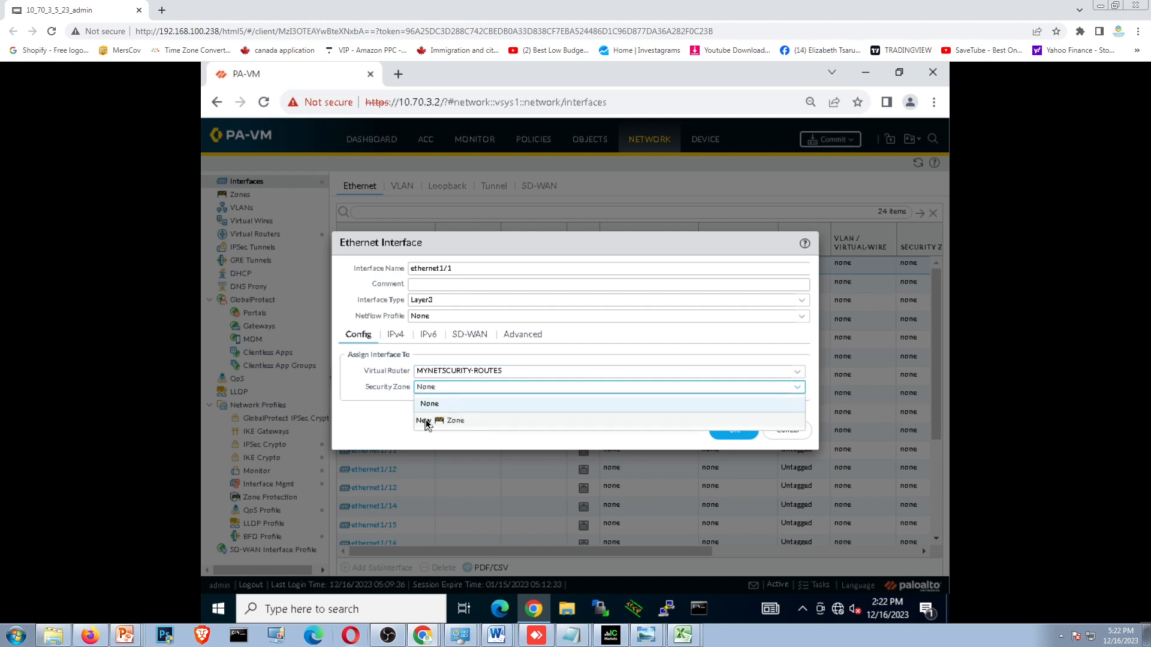
left_click(455, 421)
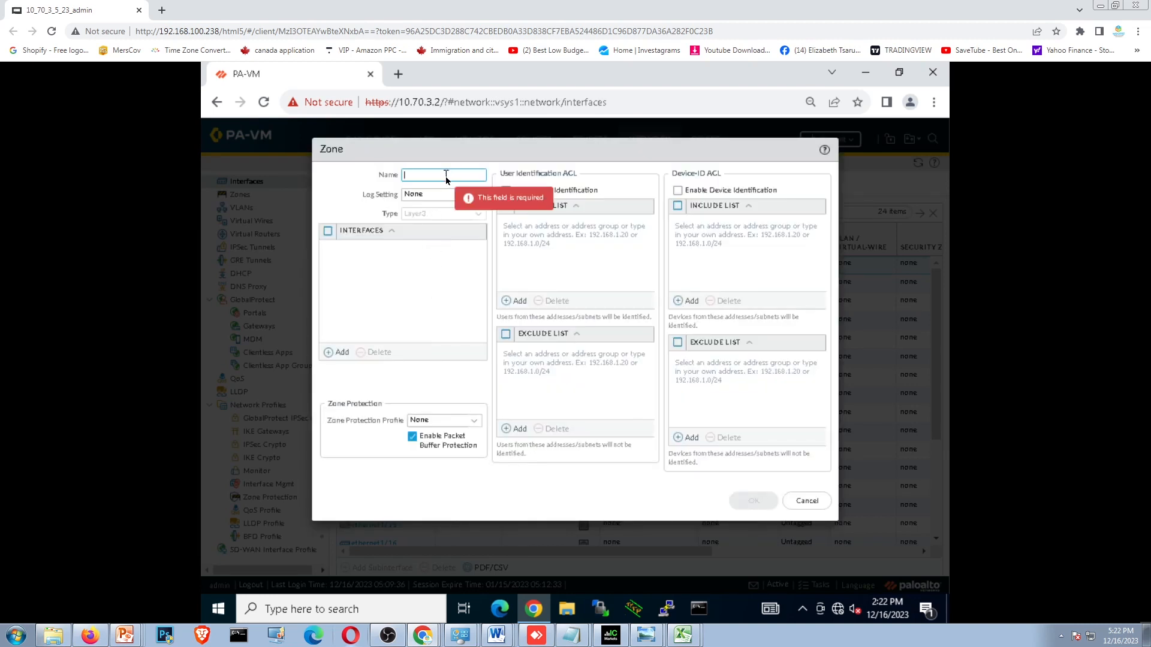
type("OUTSIDE")
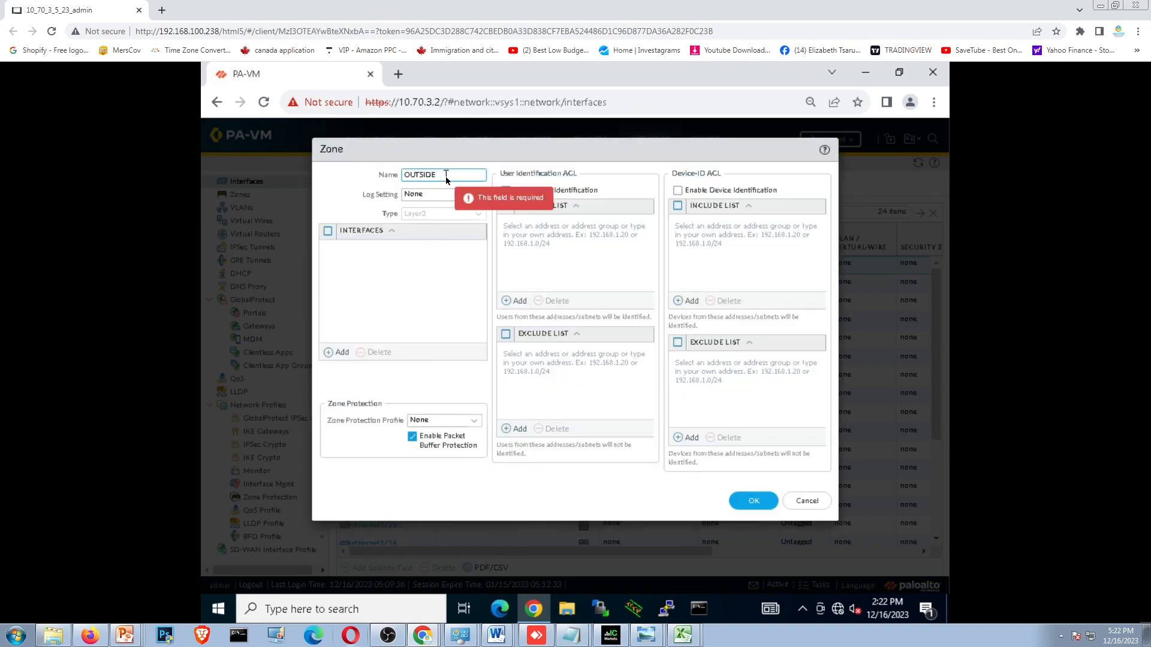
left_click(742, 502)
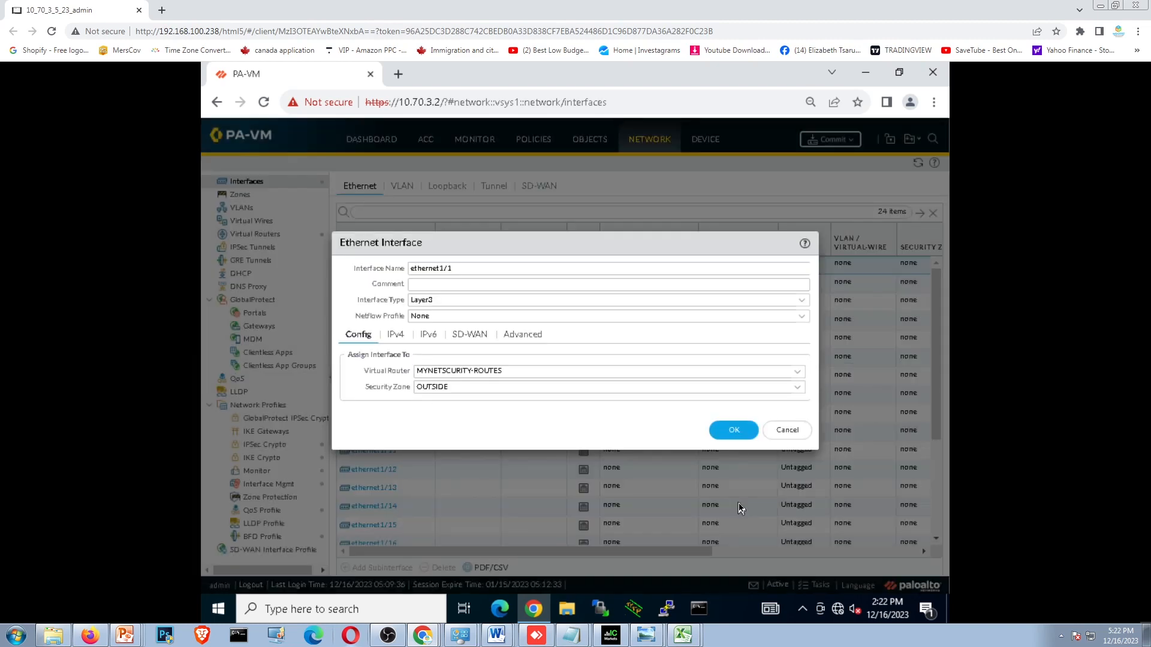
- Add the static IPv4 address 192.168.1.2 to ethernet1/1
left_click(395, 336)
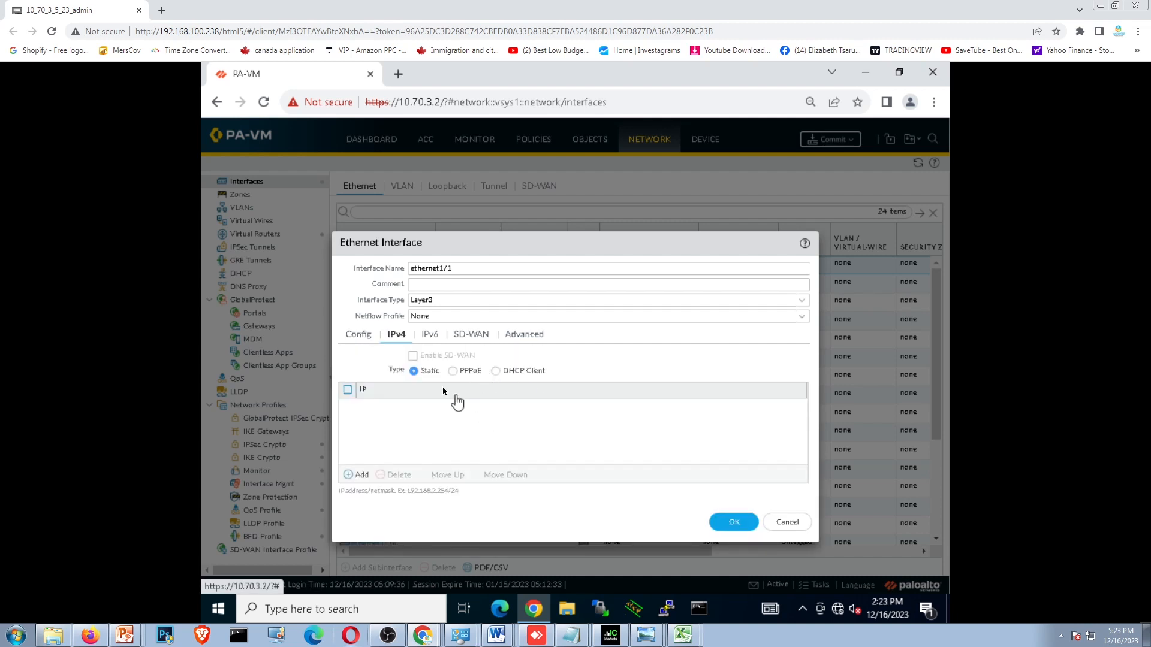
left_click(359, 476)
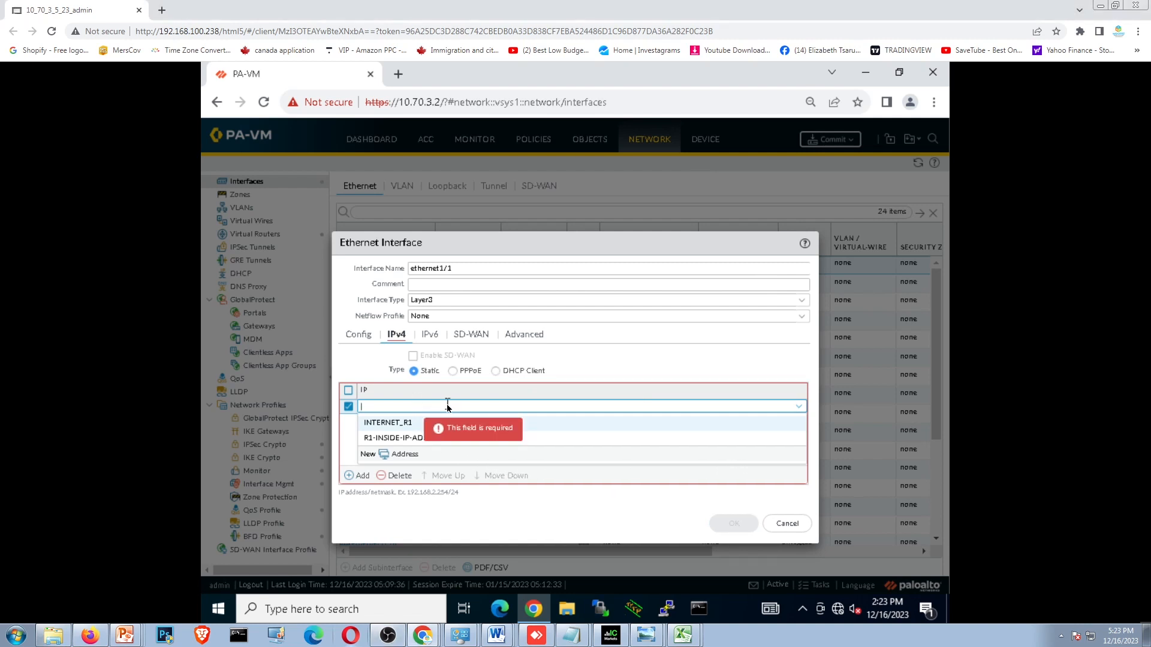
type("192.168.1.2")
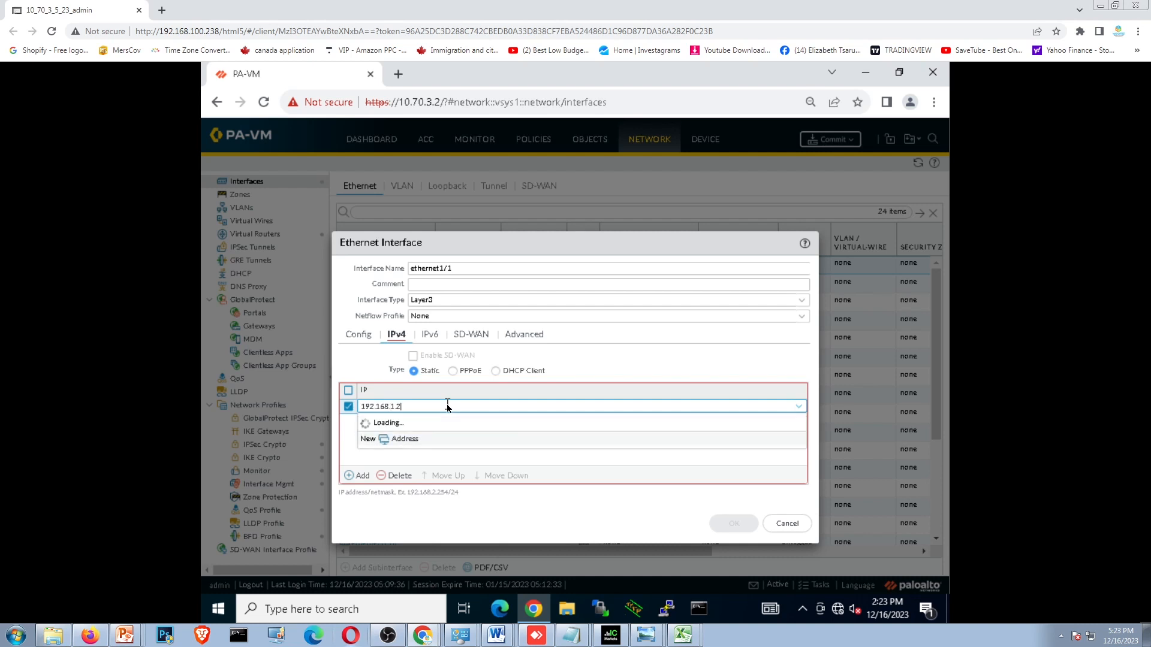
left_click(440, 455)
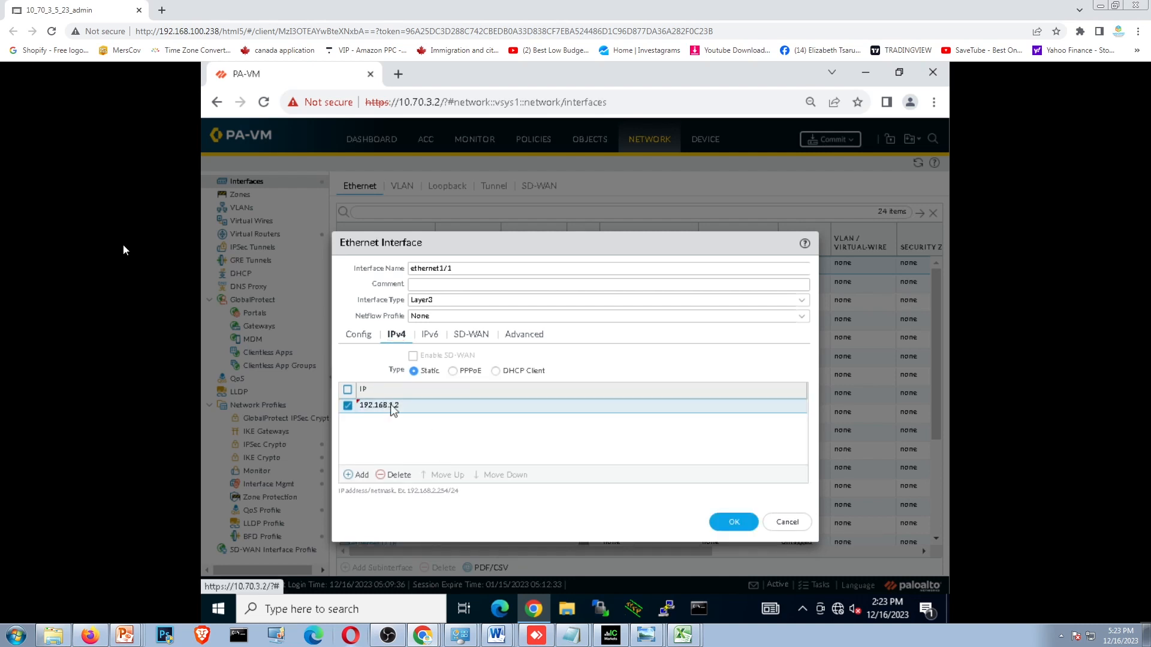
- Assign the management profile MYNETSECURIYMGT to ethernet1/1 and save the interface
left_click(514, 339)
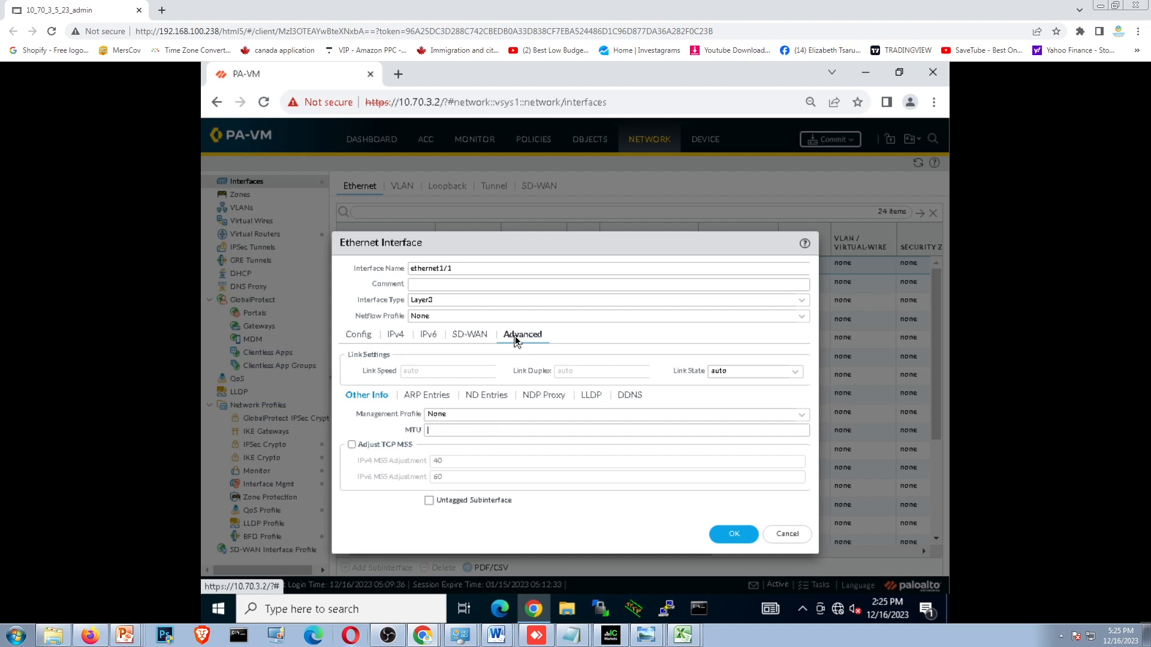
left_click(801, 415)
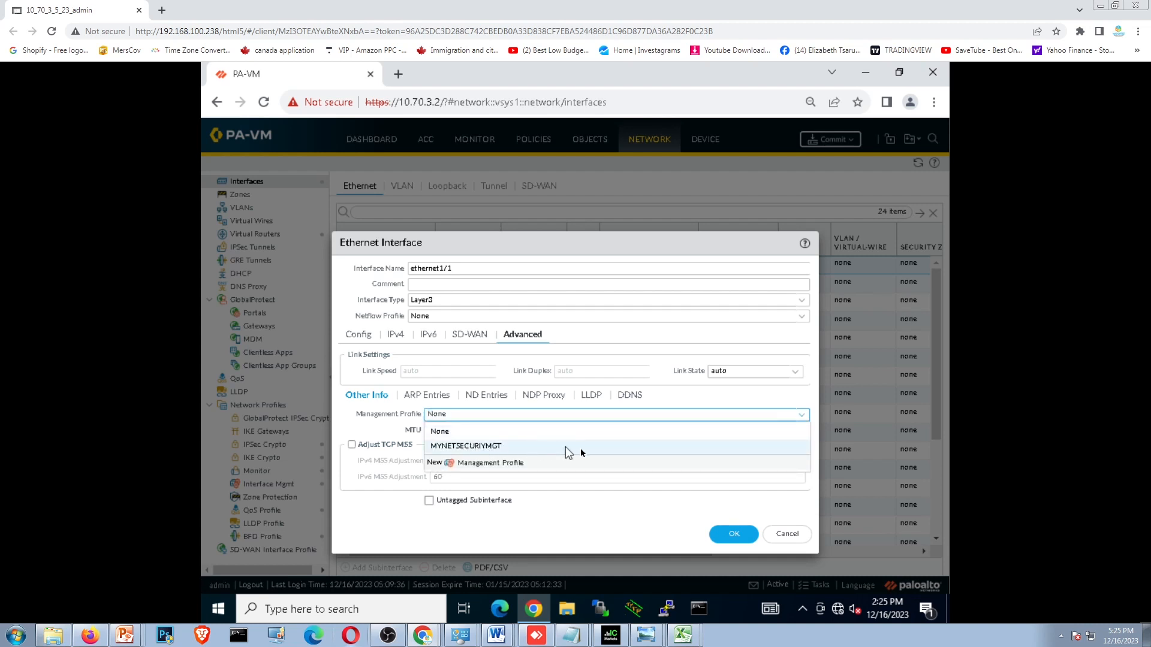
left_click(575, 446)
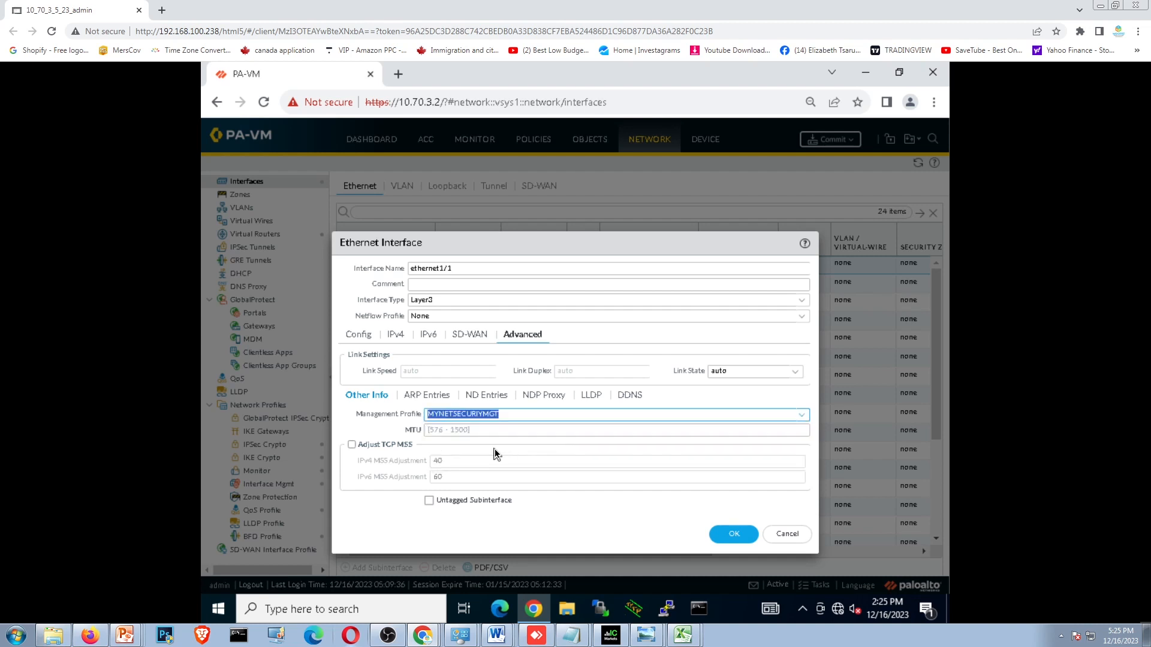
left_click(729, 535)
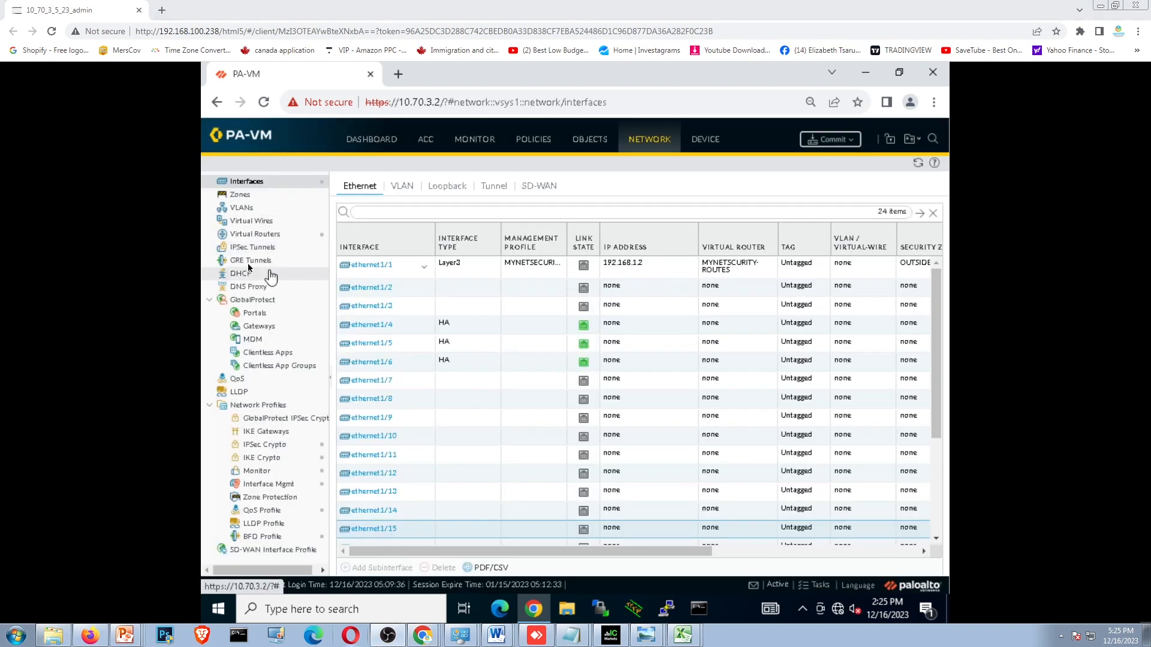
- Configure interface ethernet1/2 as type Layer3 and assign it to the virtual router MYNETSCURITY-ROUTES
left_click(376, 295)
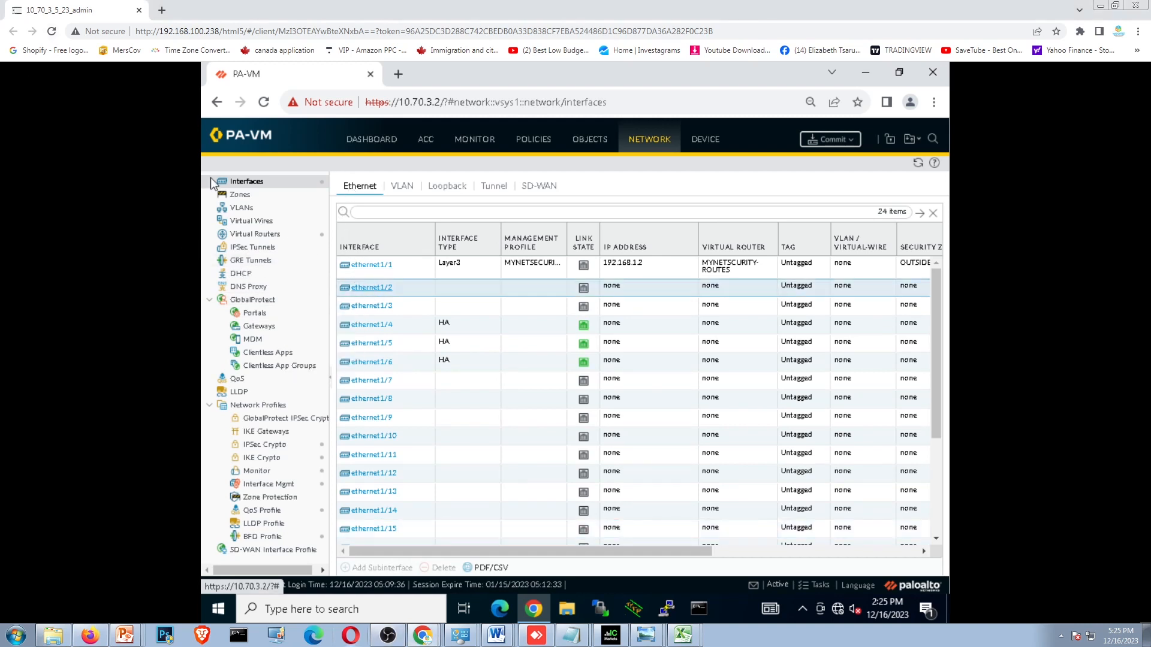
left_click(363, 290)
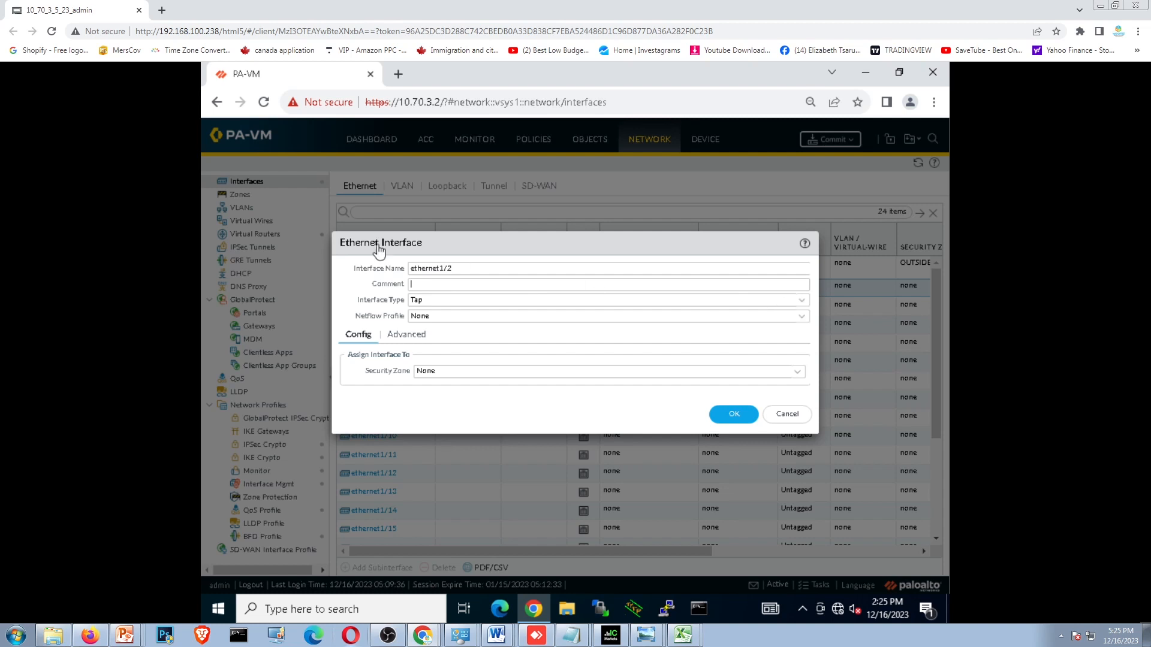
left_click(553, 373)
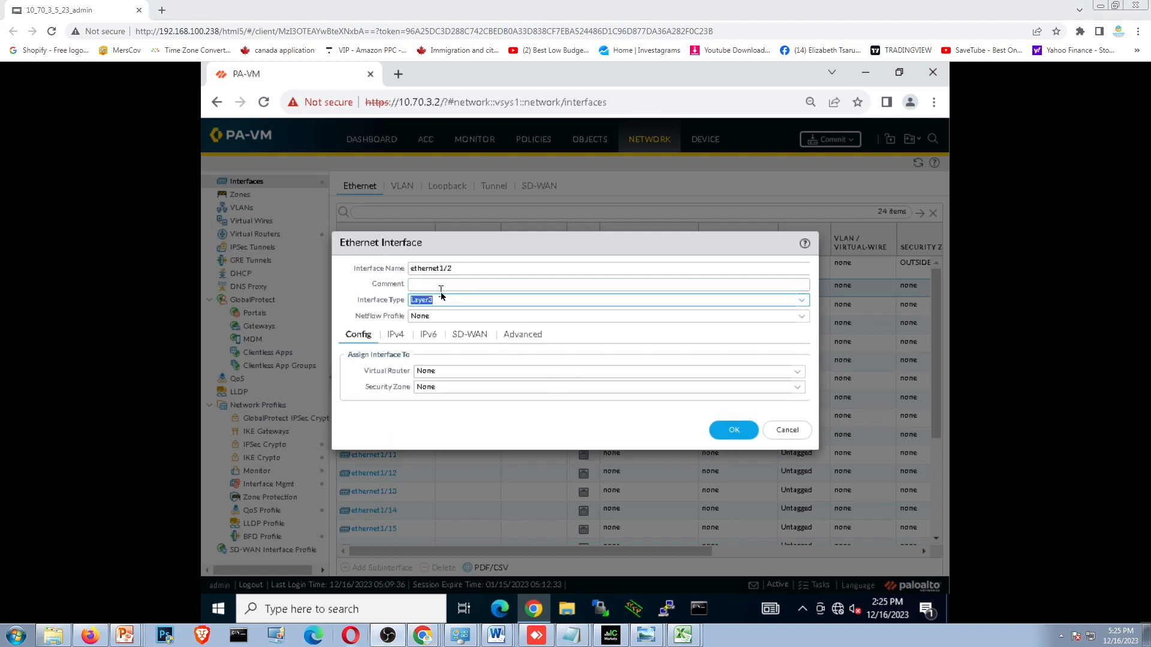
left_click(798, 373)
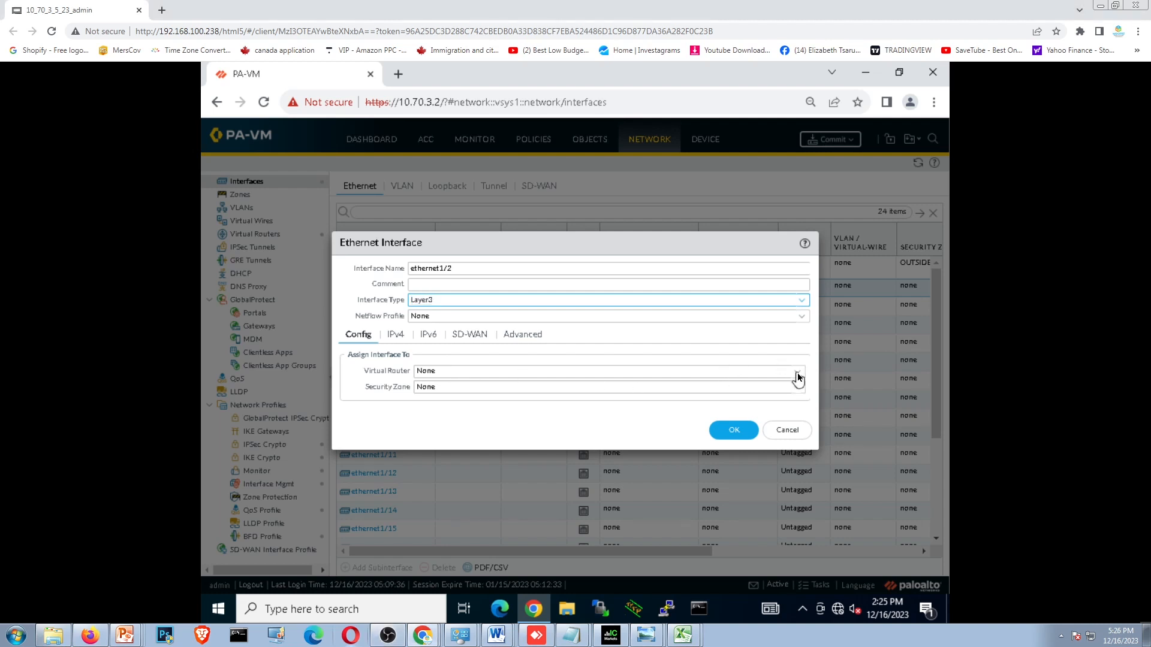
left_click(797, 373)
left_click(483, 417)
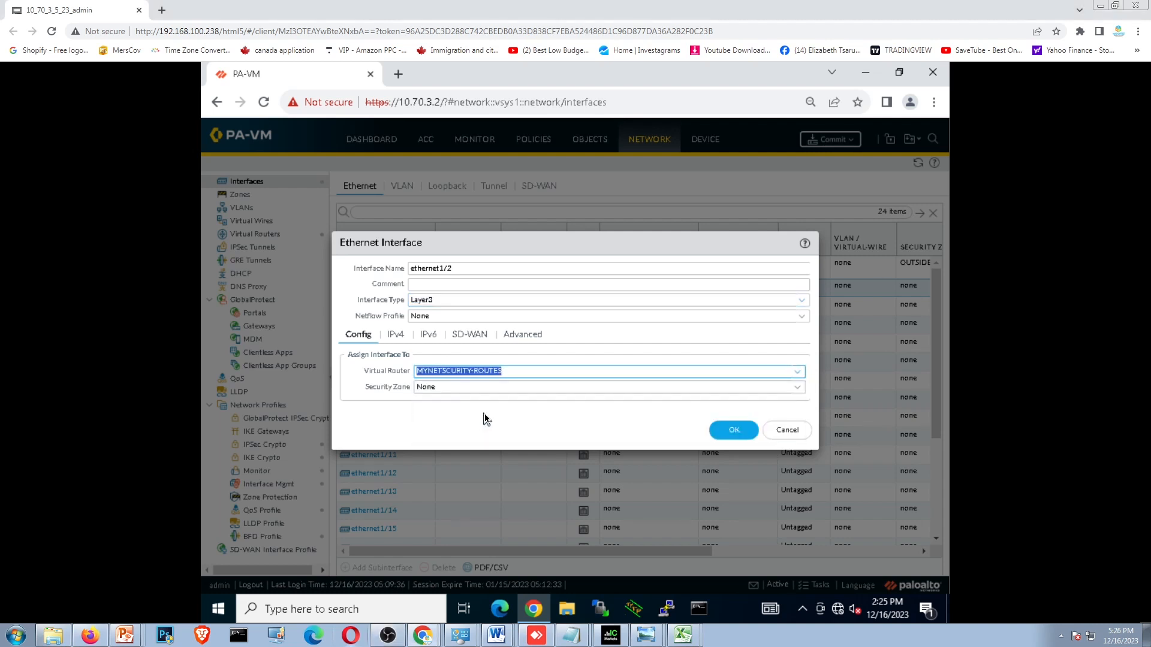
- Create a new security zone named INSIDE for ethernet1/2 and save the zone
left_click(798, 389)
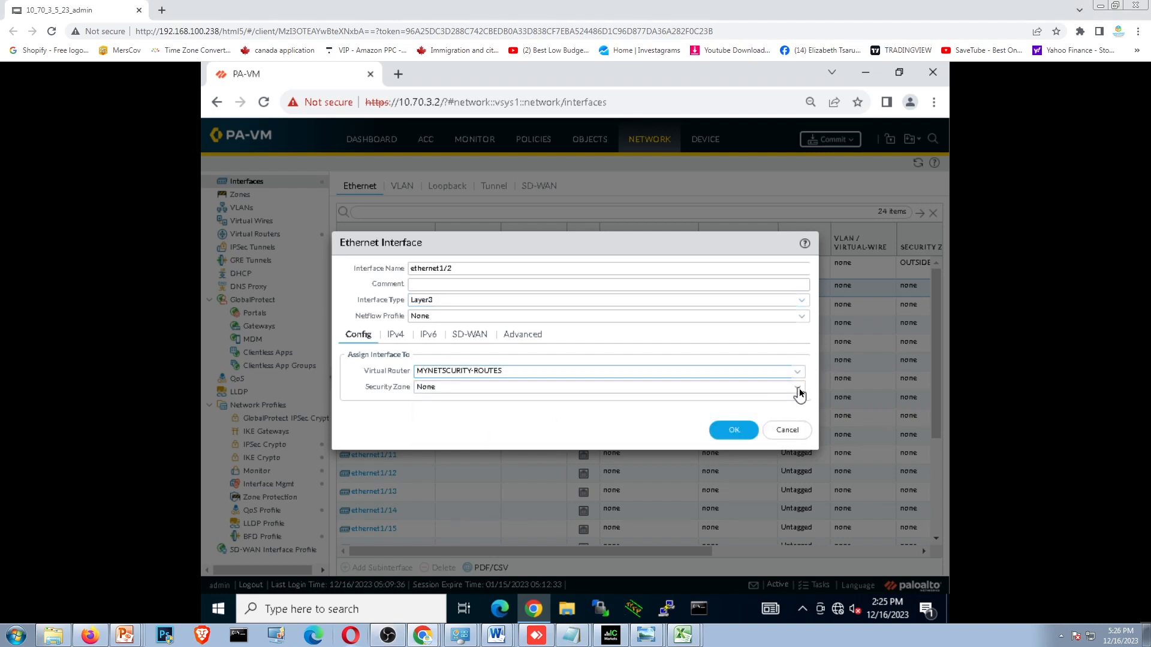
left_click(798, 388)
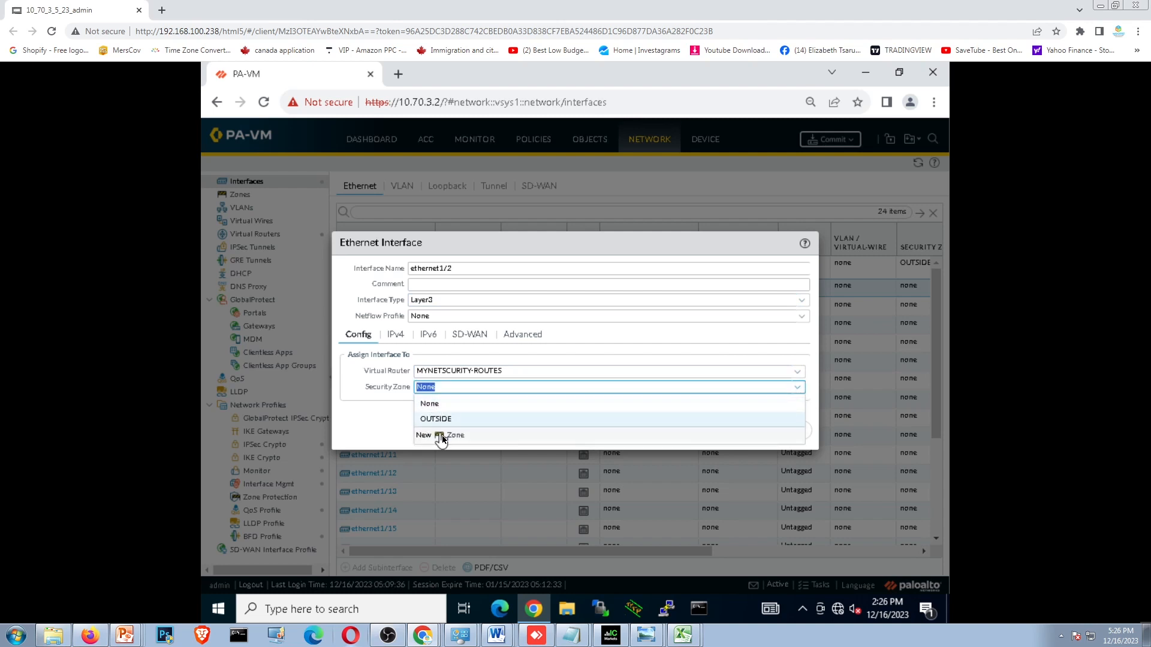
left_click(454, 437)
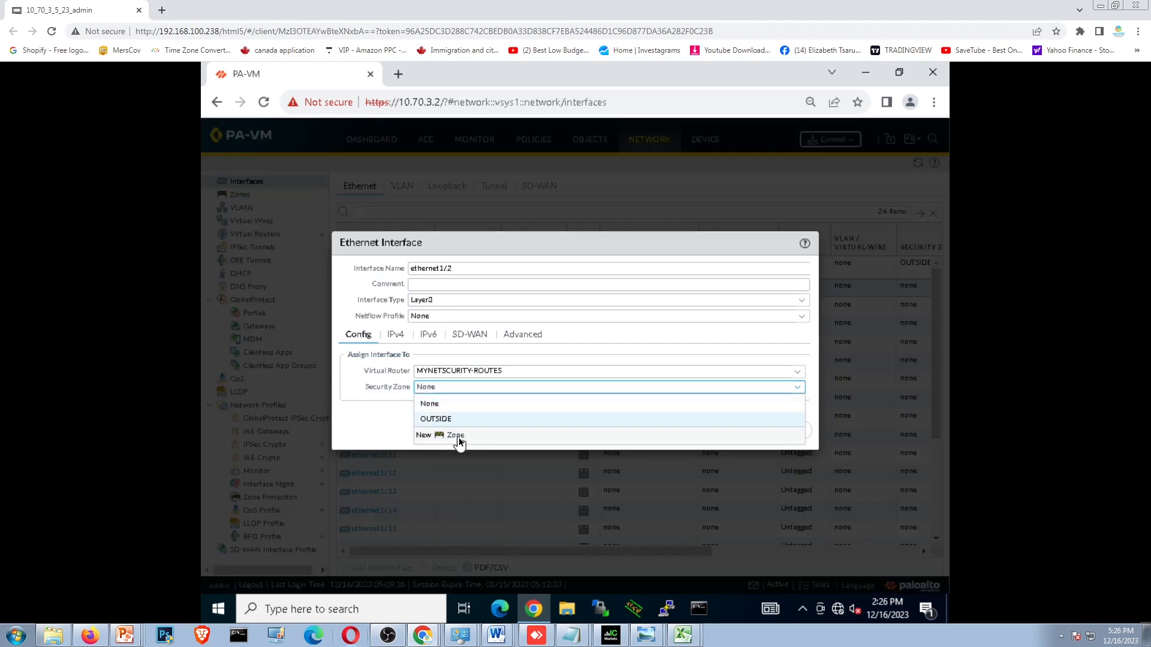
left_click(421, 433)
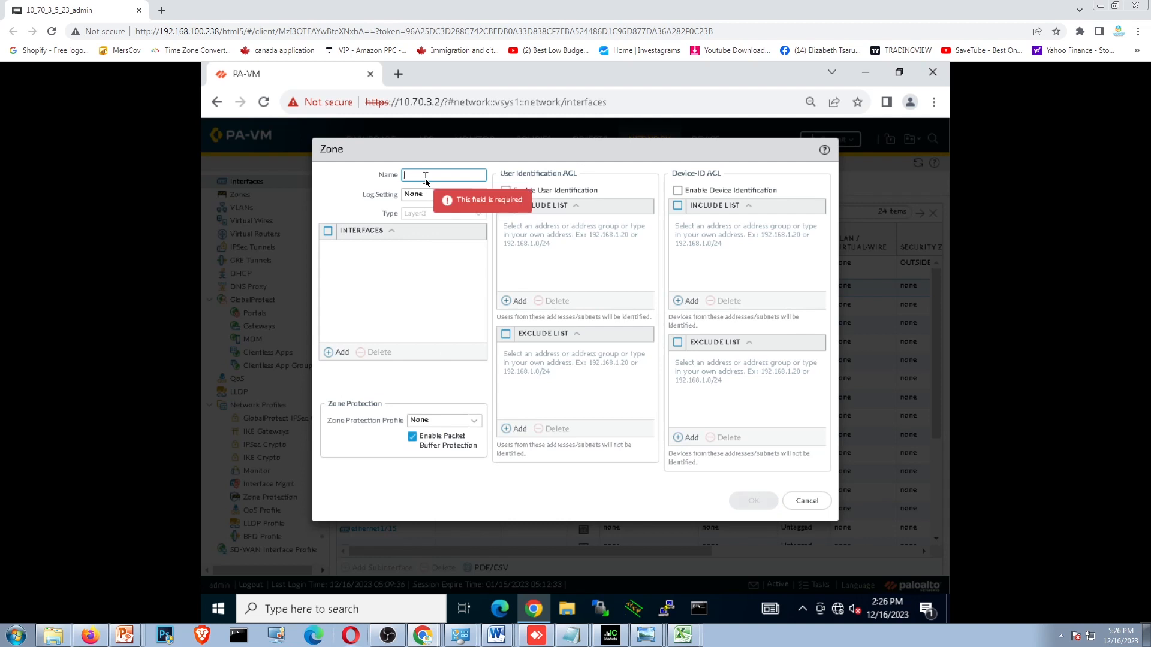
type("INSIDE")
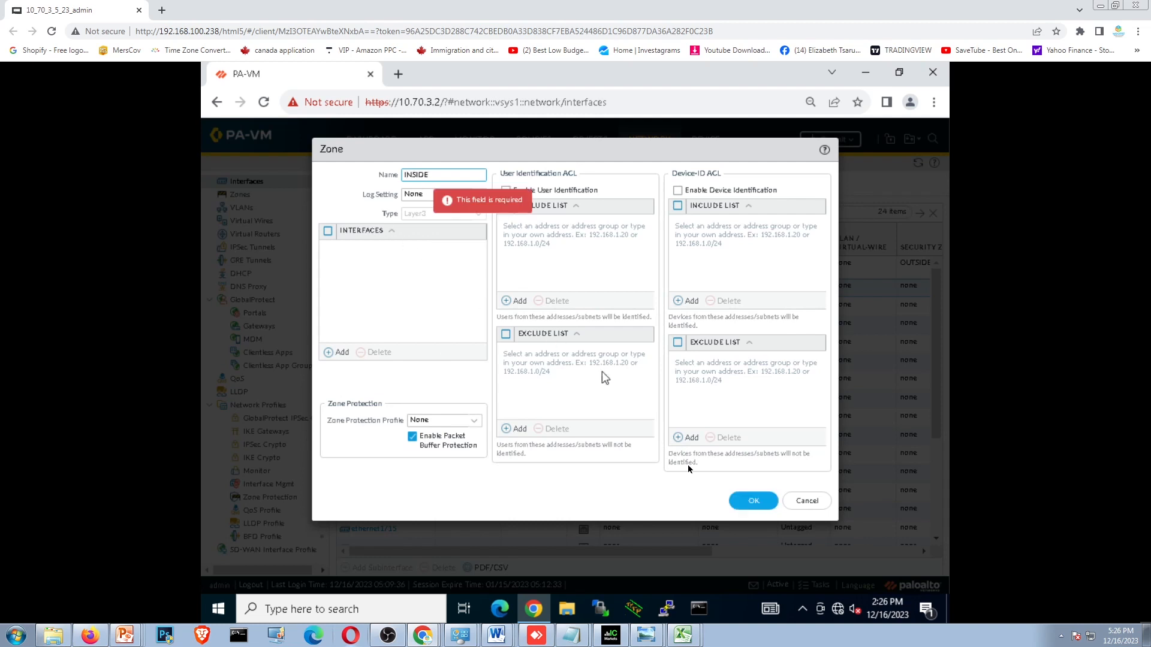
left_click(753, 502)
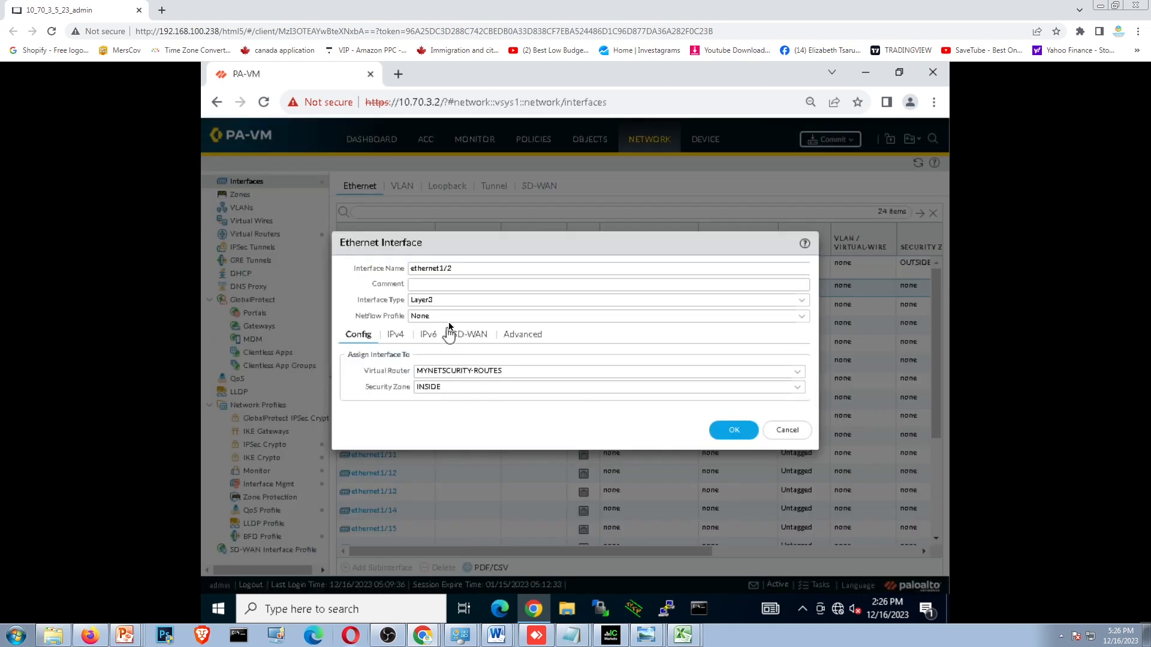
- Add the static IPv4 address 10.70.5.1 to ethernet1/2
left_click(402, 339)
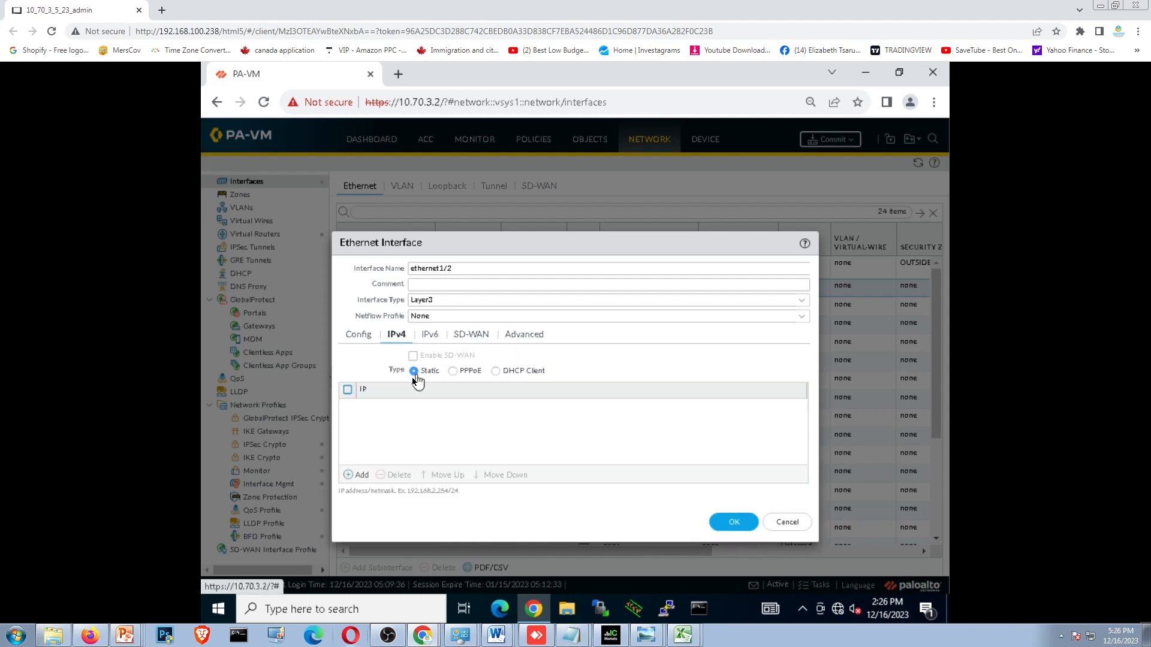
left_click(355, 475)
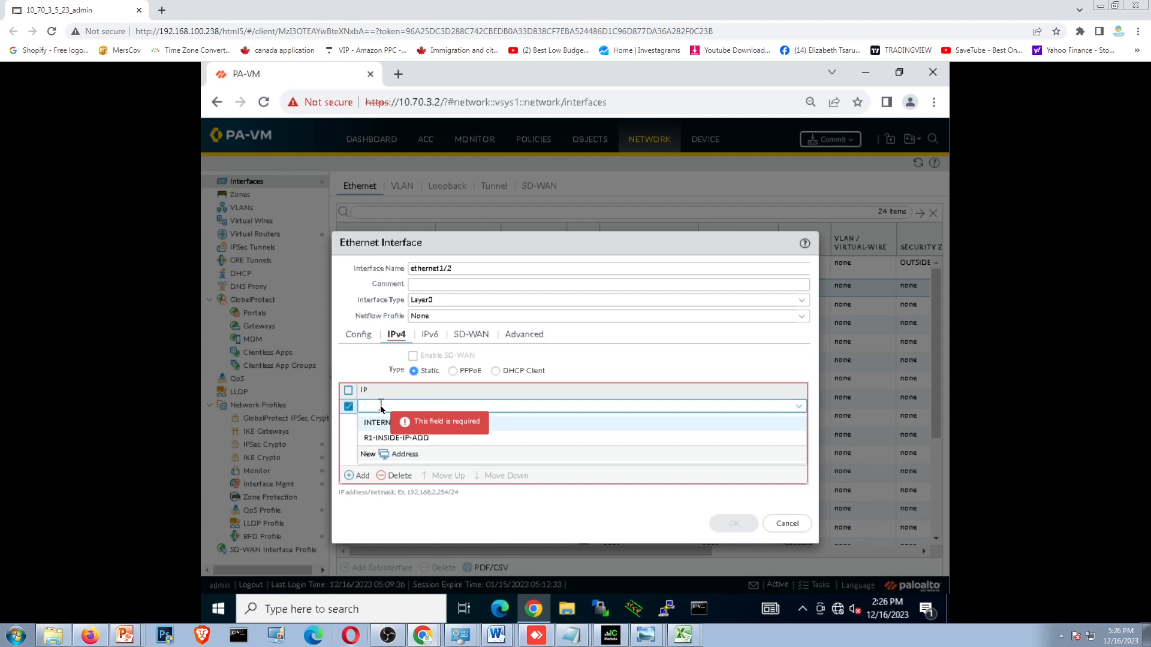
type("192")
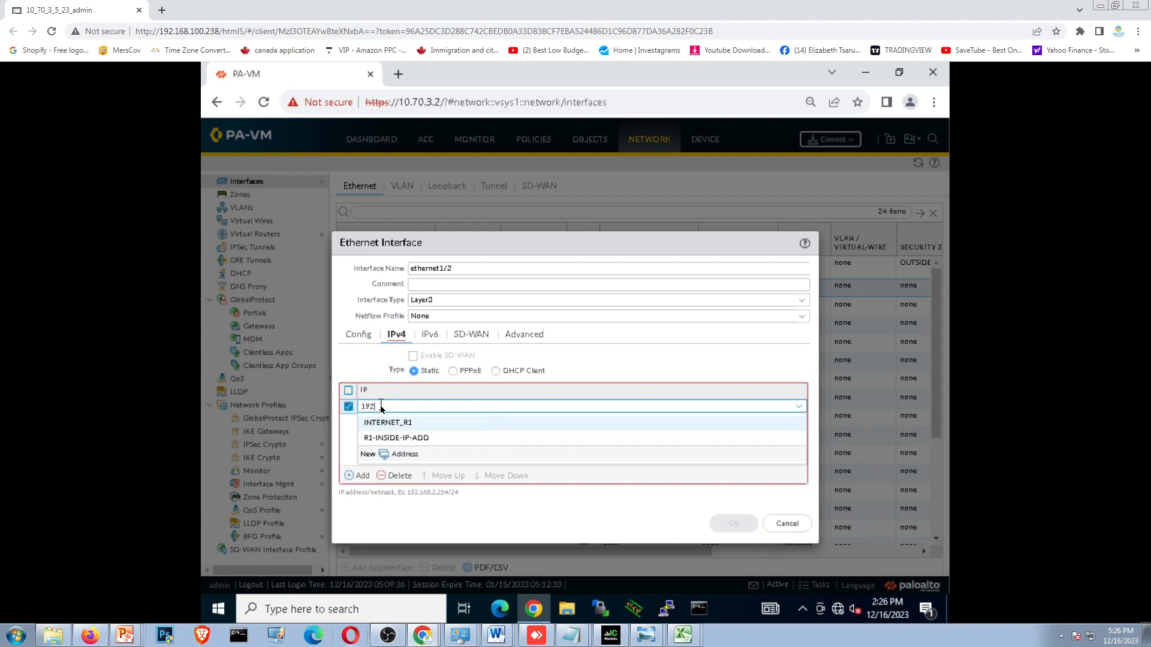
type(".")
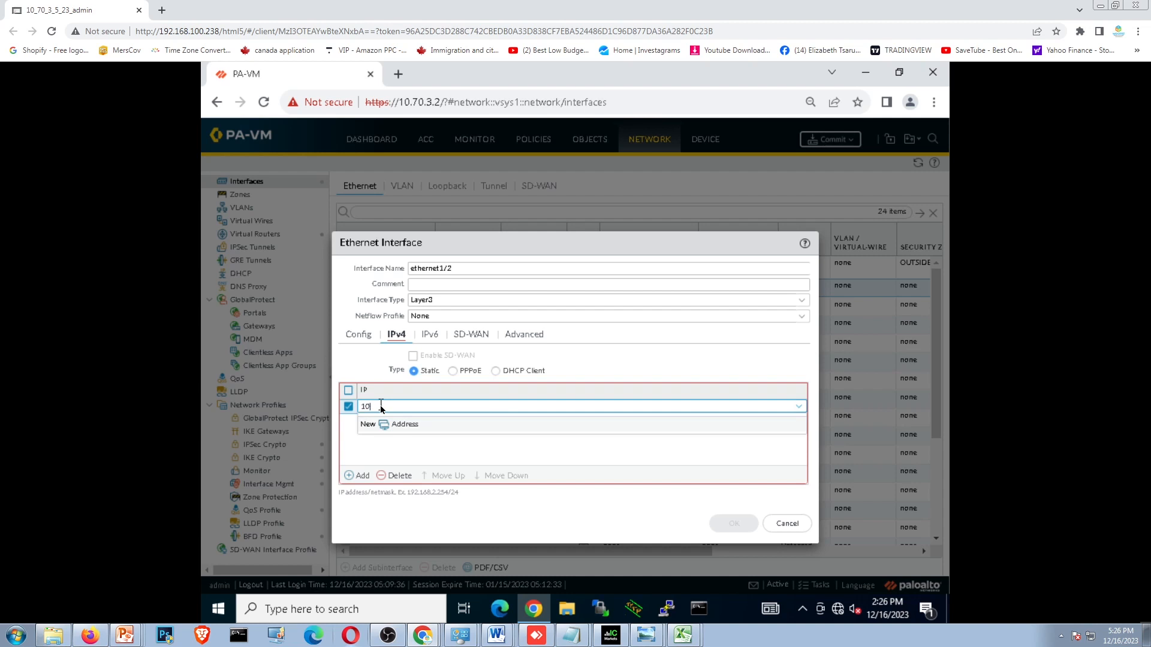
type("70.5.1")
key("BackSpace")
key("BackSpace")
type(".")
left_click(617, 360)
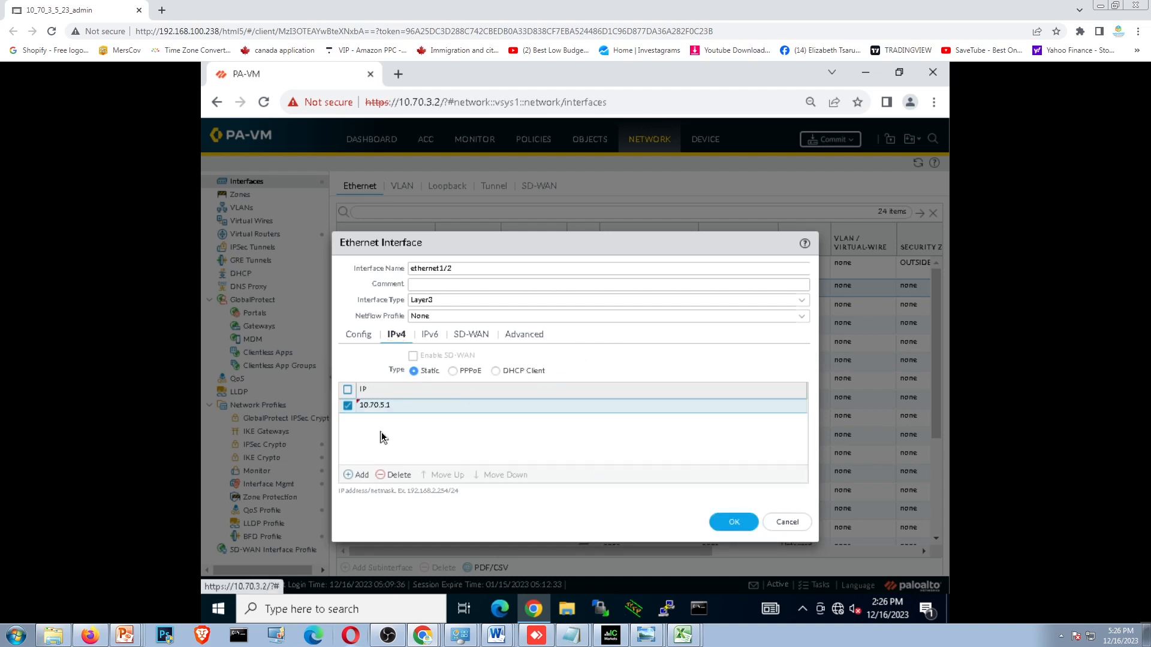
- Show the EVE topology beside the firewall window and change the static IPv4 address of ethernet1/2 to 10.70.5.2
left_click(534, 614)
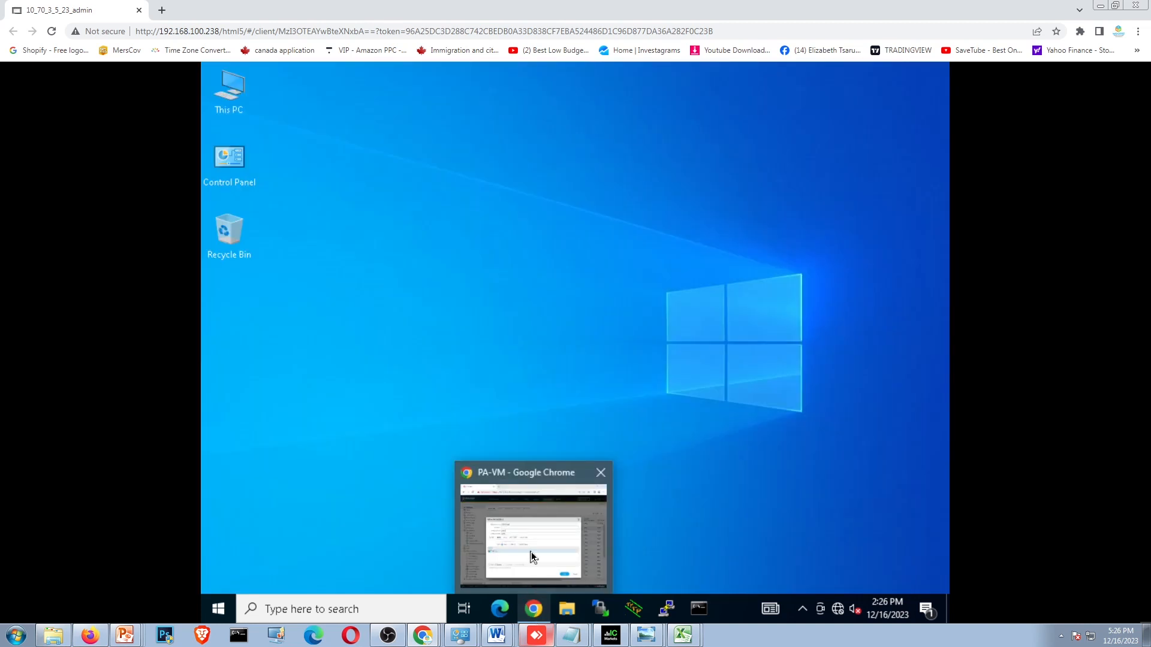
left_click(529, 610)
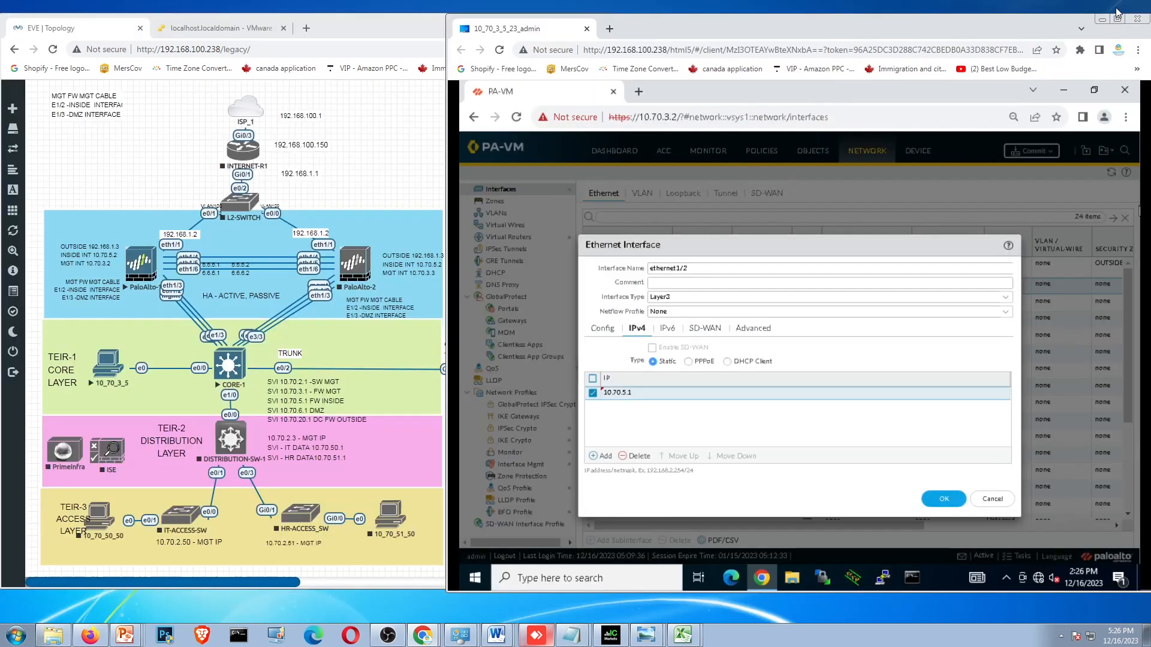
left_click(1115, 6)
left_click(943, 499)
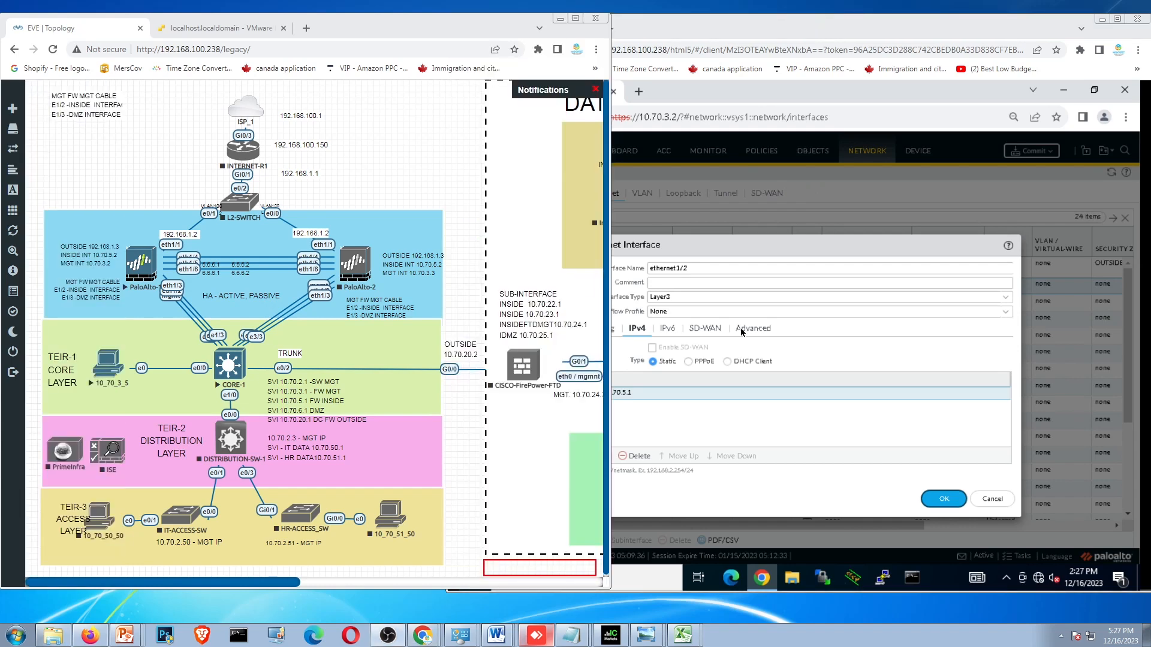
left_click(741, 333)
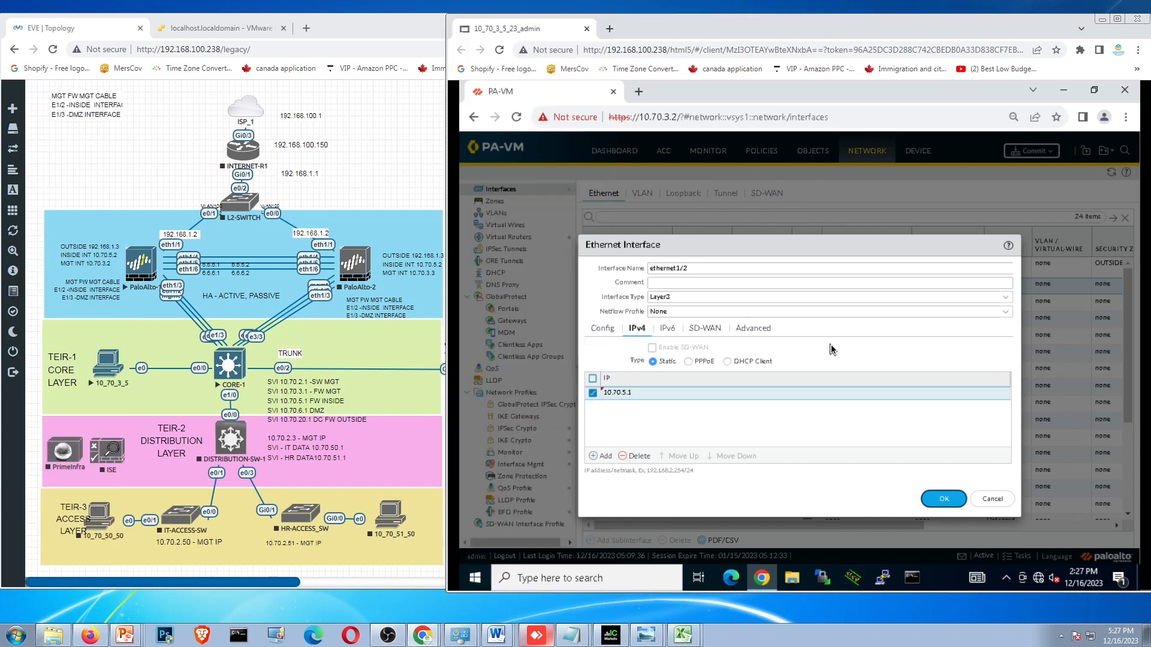
left_click(617, 395)
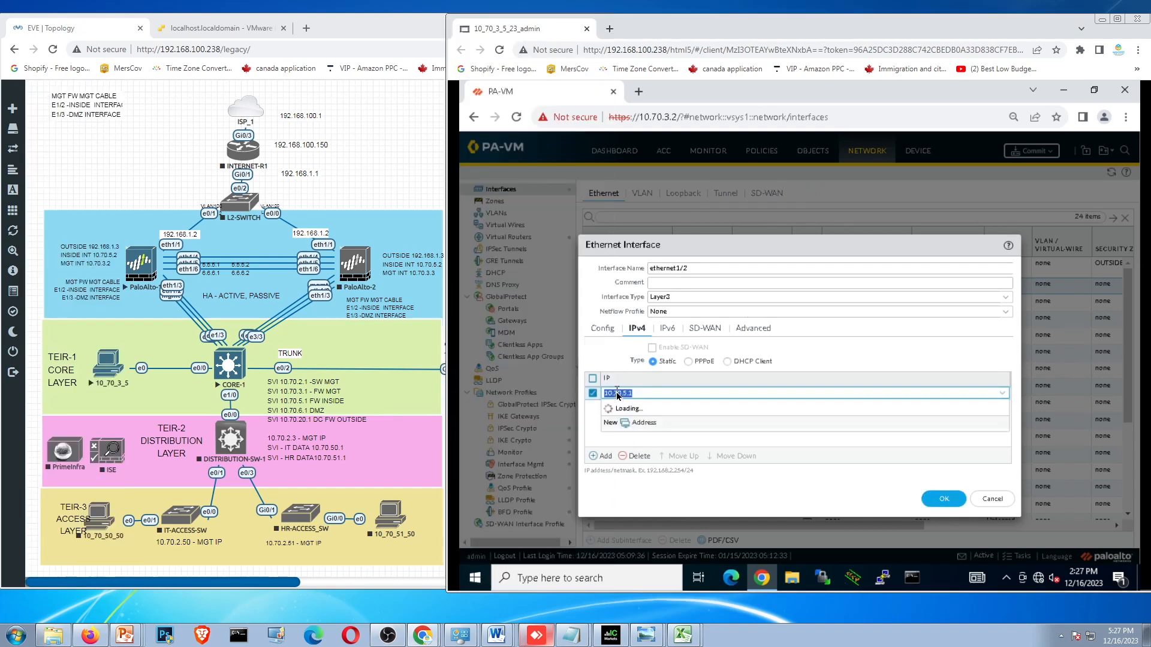
left_click(642, 394)
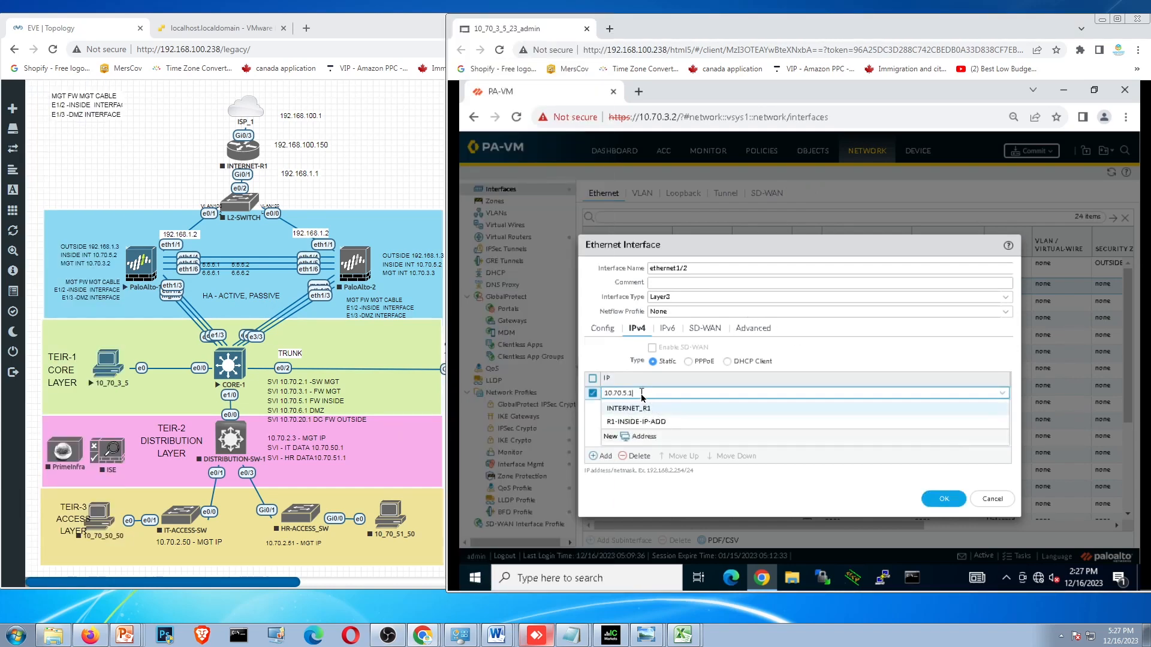
type("2")
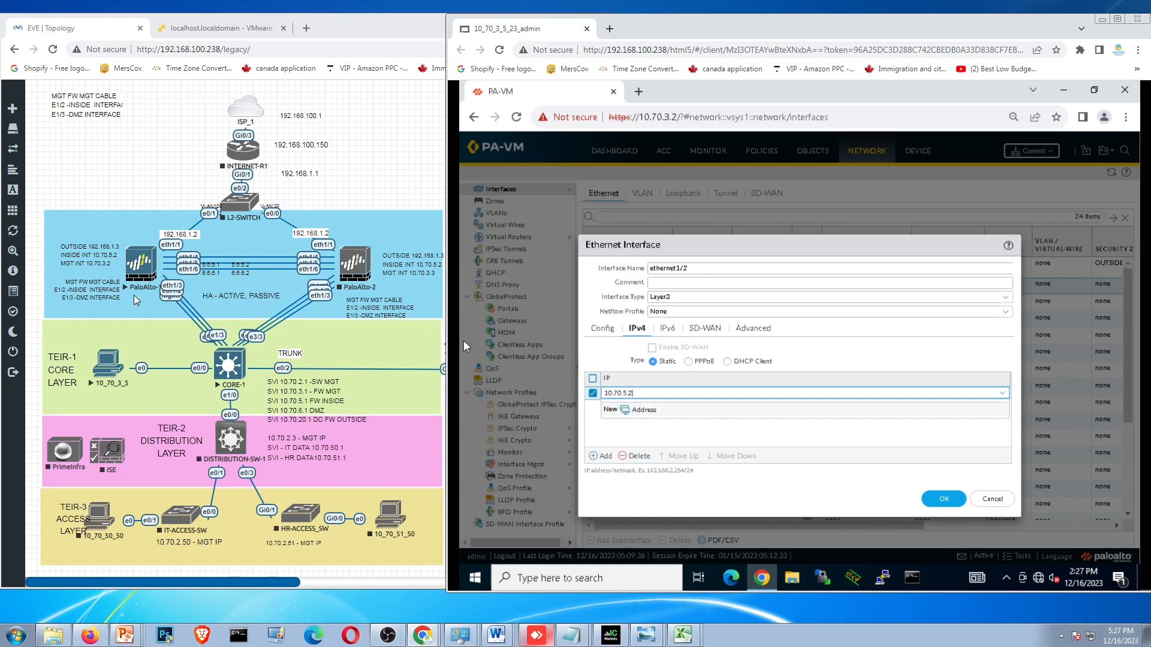
left_click(111, 254)
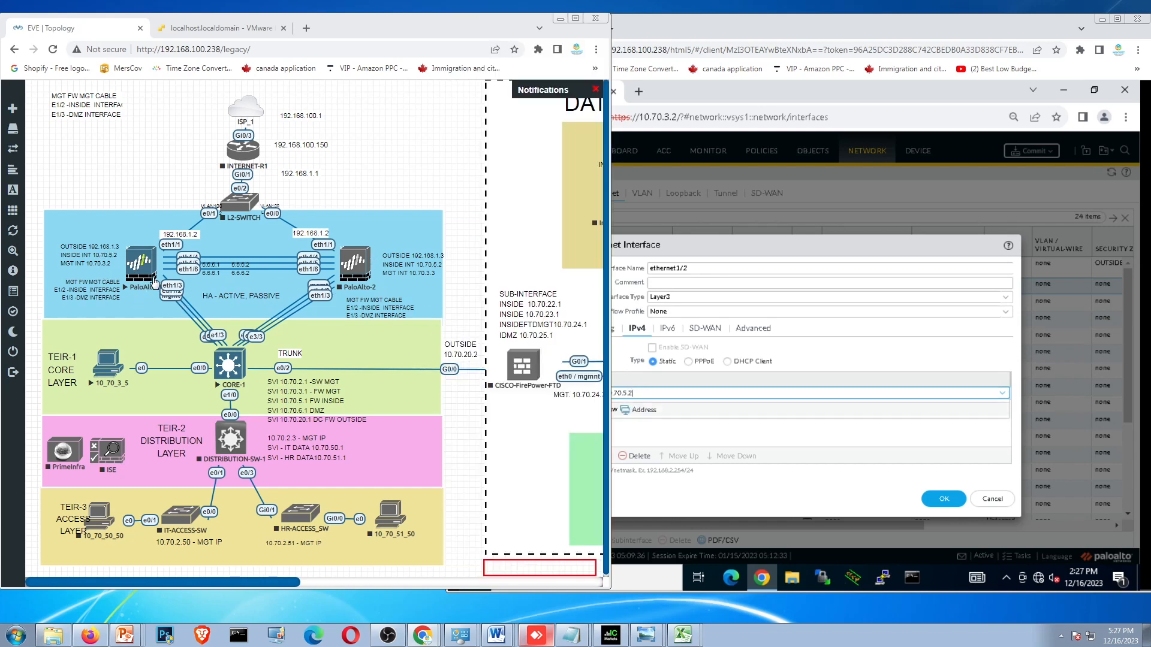
left_click(855, 433)
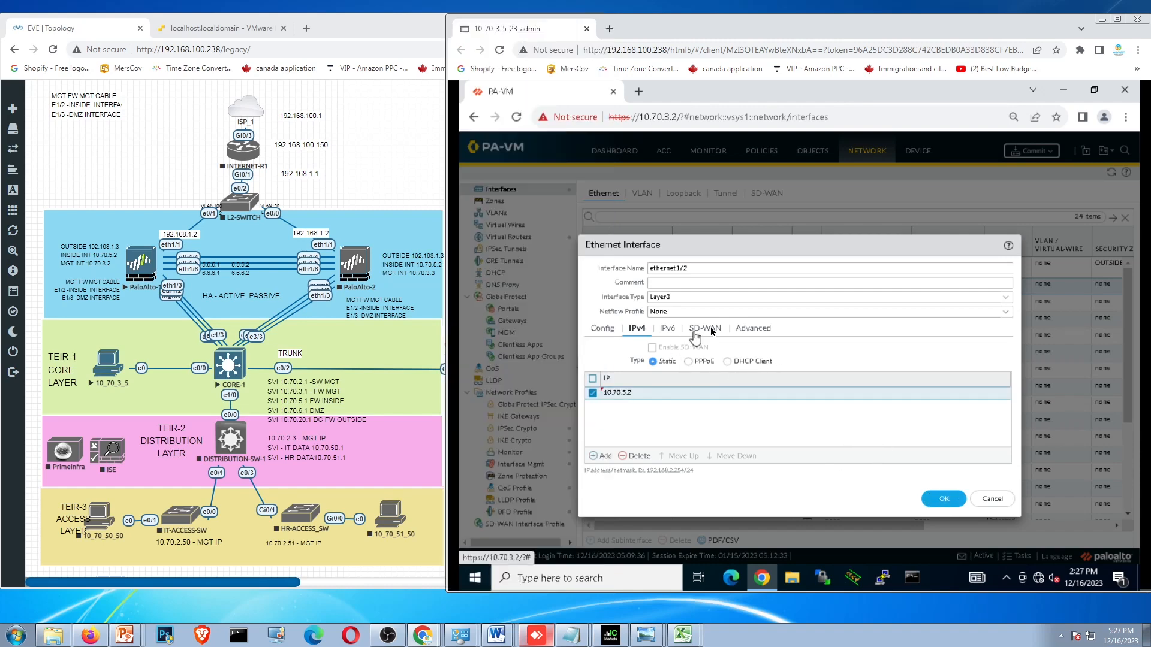
- Assign the management profile MYNETSECURIYMGT to ethernet1/2, review its router and zone assignment, and save the interface
left_click(760, 331)
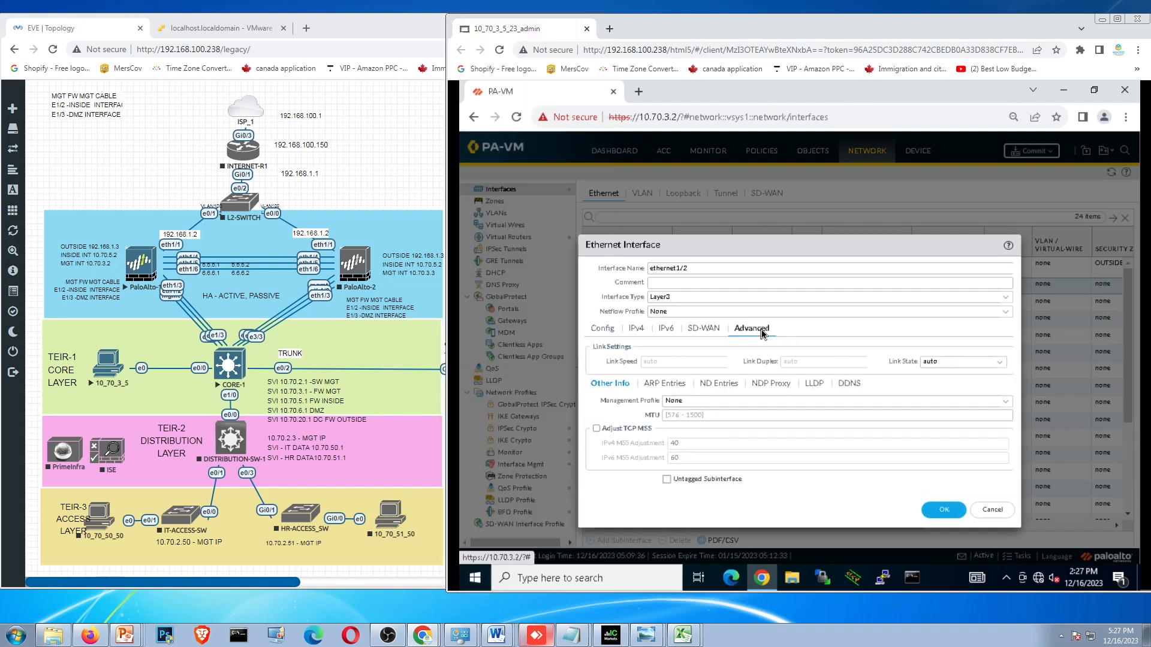
left_click(1004, 401)
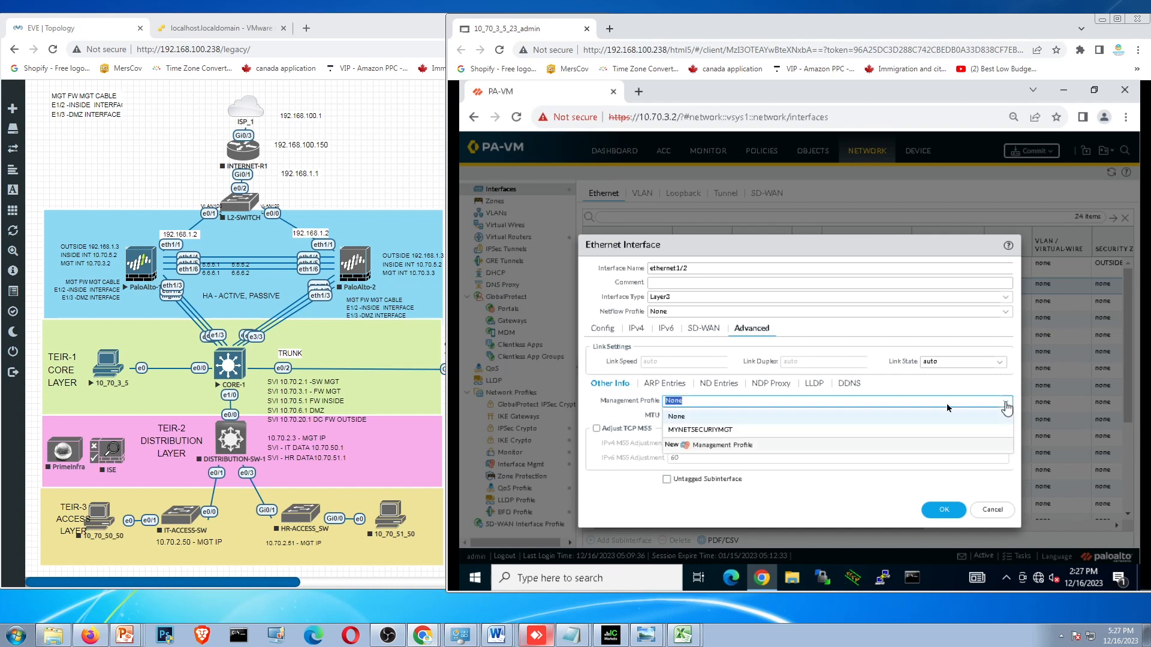
left_click(724, 431)
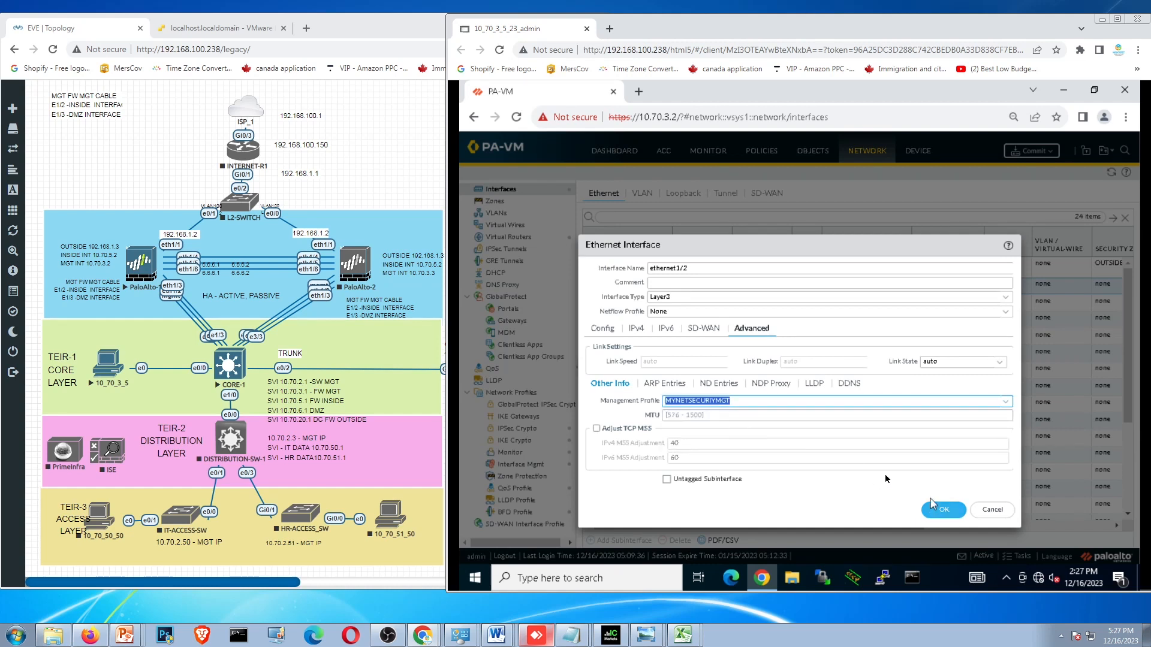
left_click(639, 330)
left_click(597, 330)
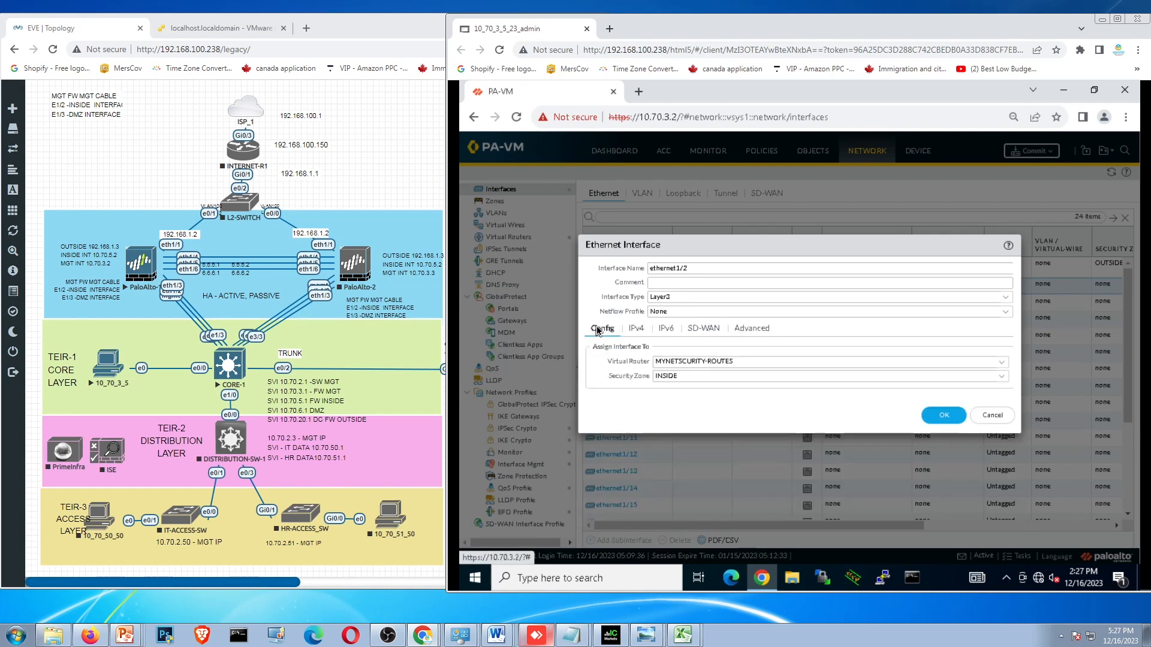
left_click(945, 420)
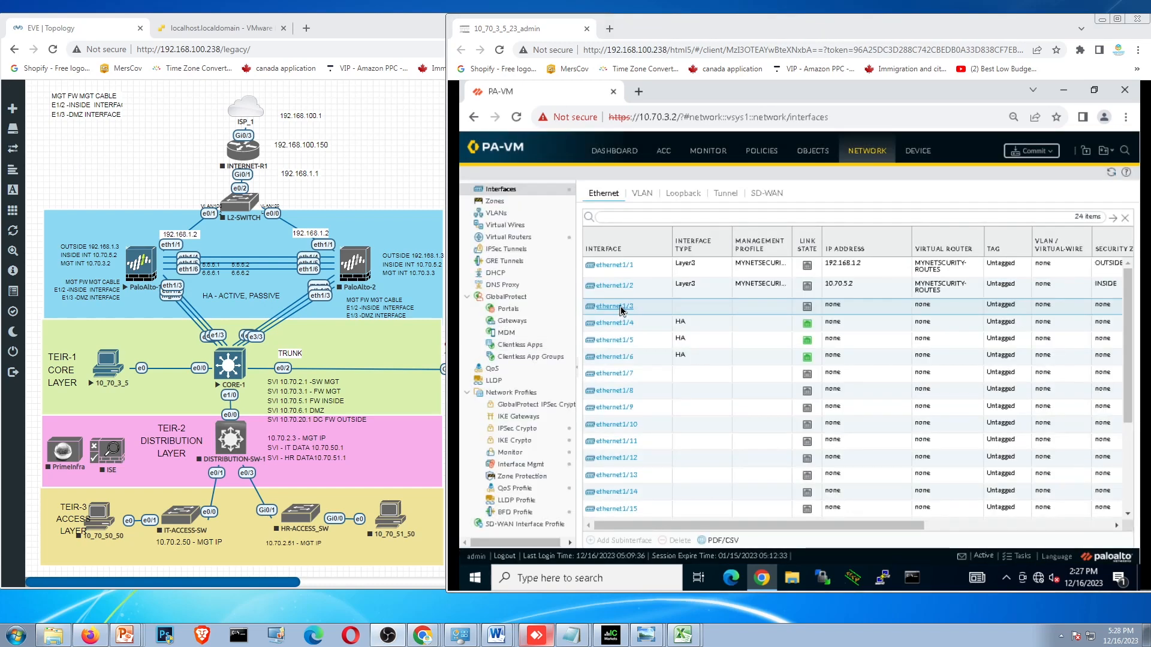
- Check the topology for ethernet1/3, configure that interface as type Layer3 and assign it to the virtual router MYNETSCURITY-ROUTES
left_click(172, 228)
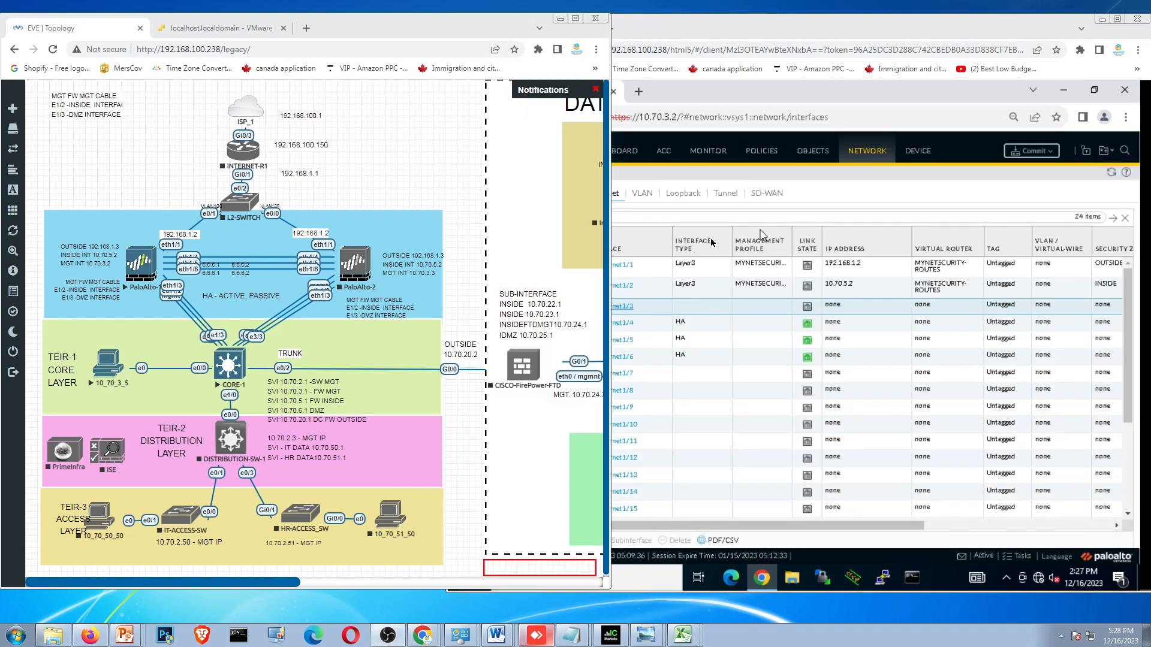
left_click(628, 313)
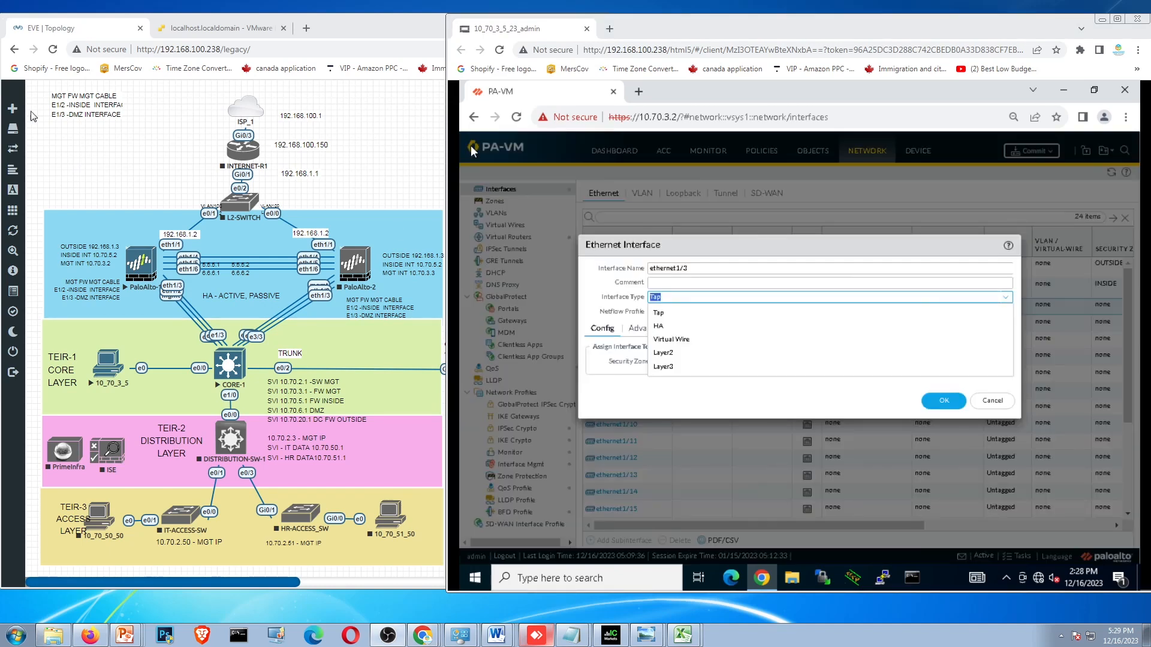
left_click(31, 113)
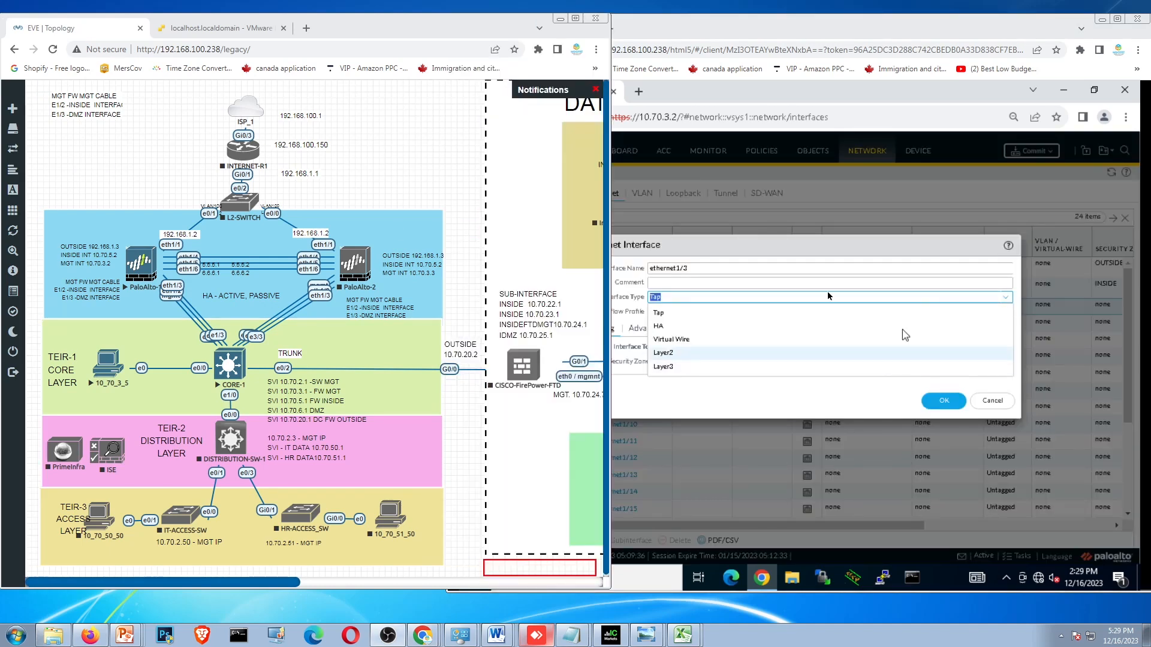
left_click(676, 368)
left_click(1118, 18)
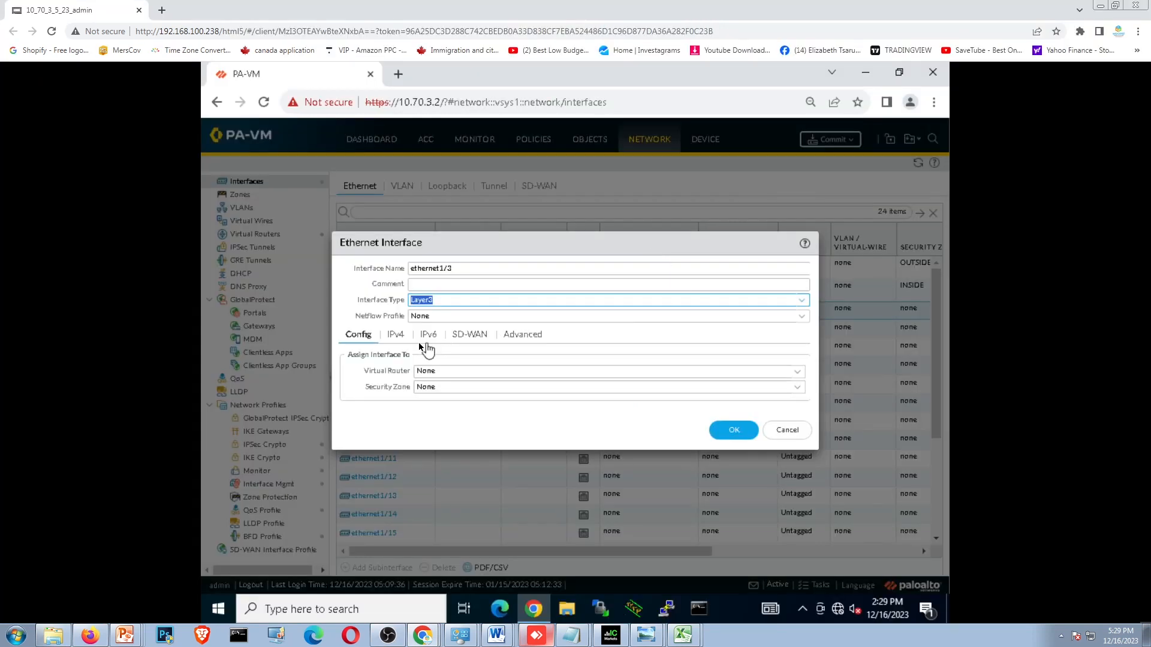
left_click(796, 371)
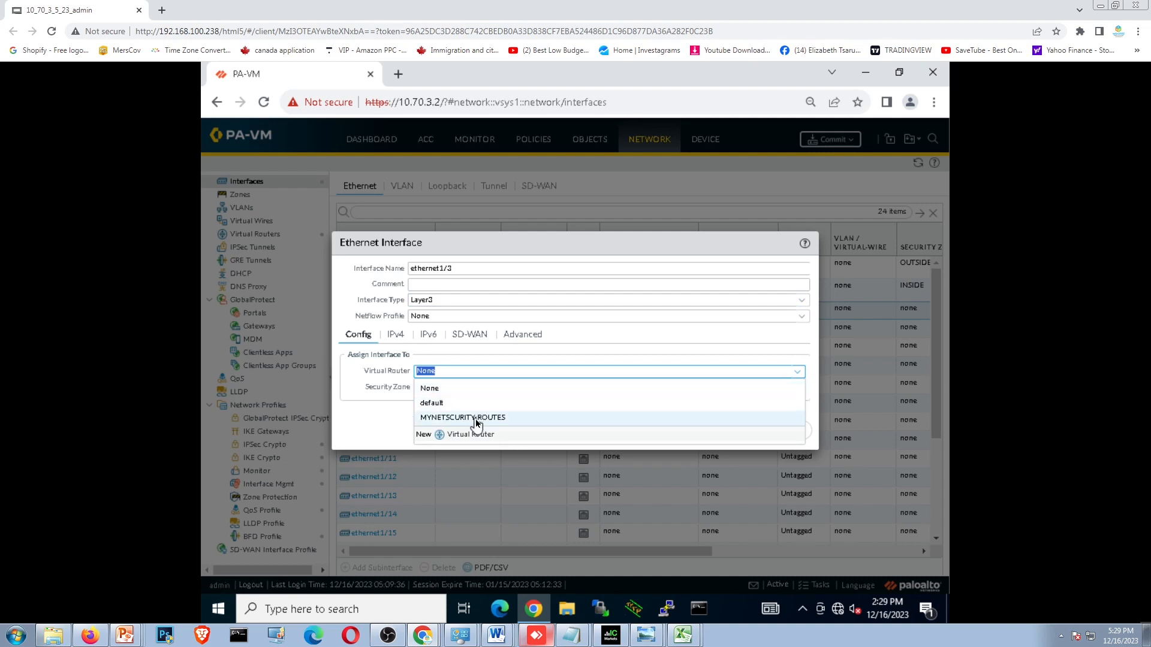
left_click(477, 416)
key("Tab")
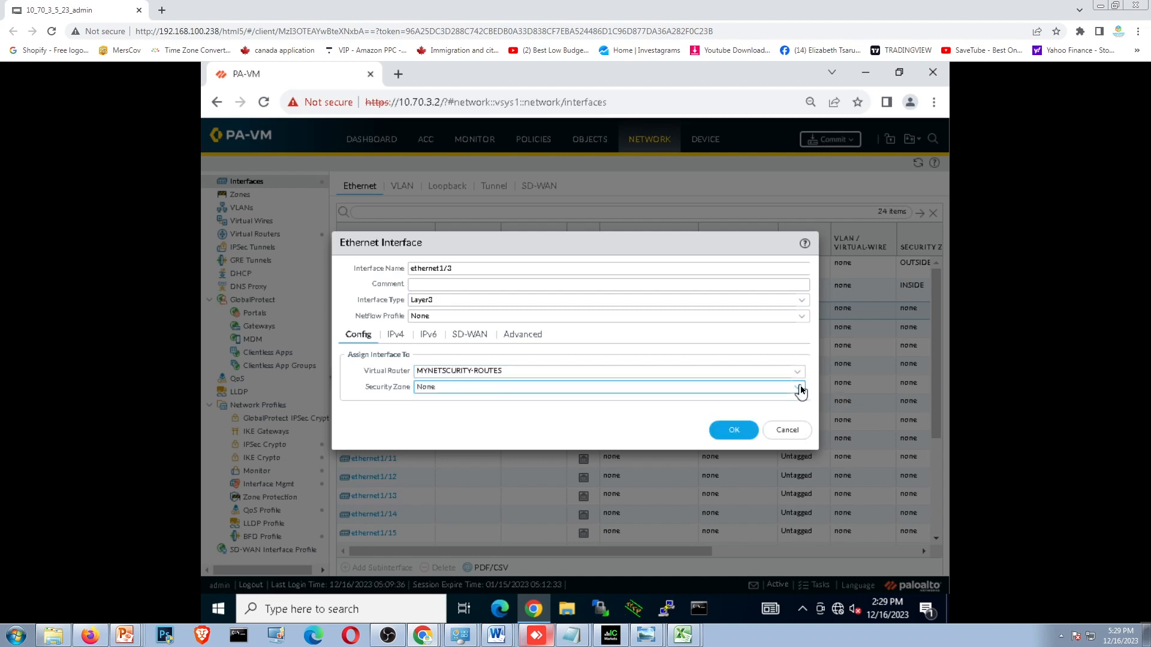
- Create a new security zone named DMZ and assign it to ethernet1/3
left_click(797, 387)
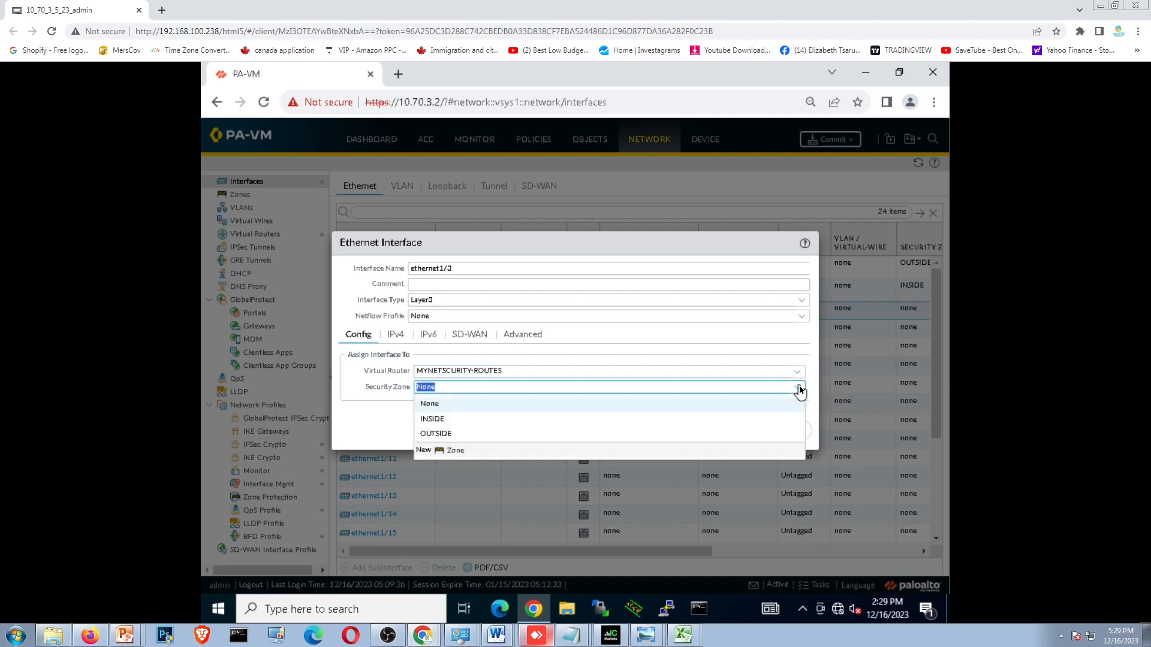
left_click(458, 453)
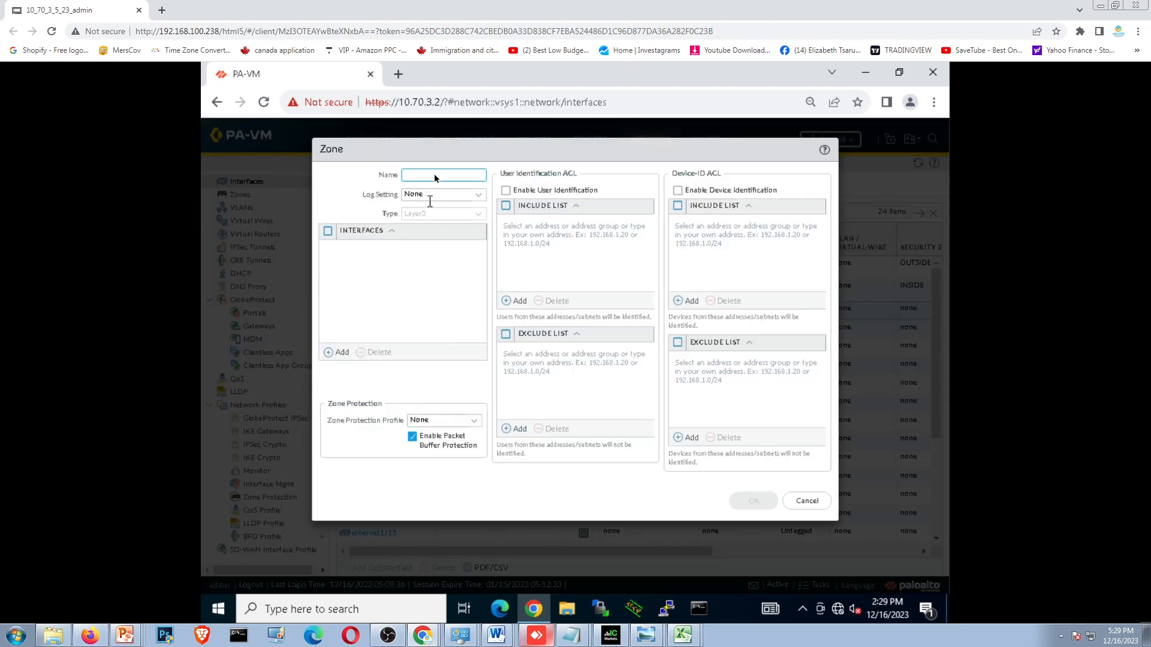
type("DMZ")
left_click(757, 502)
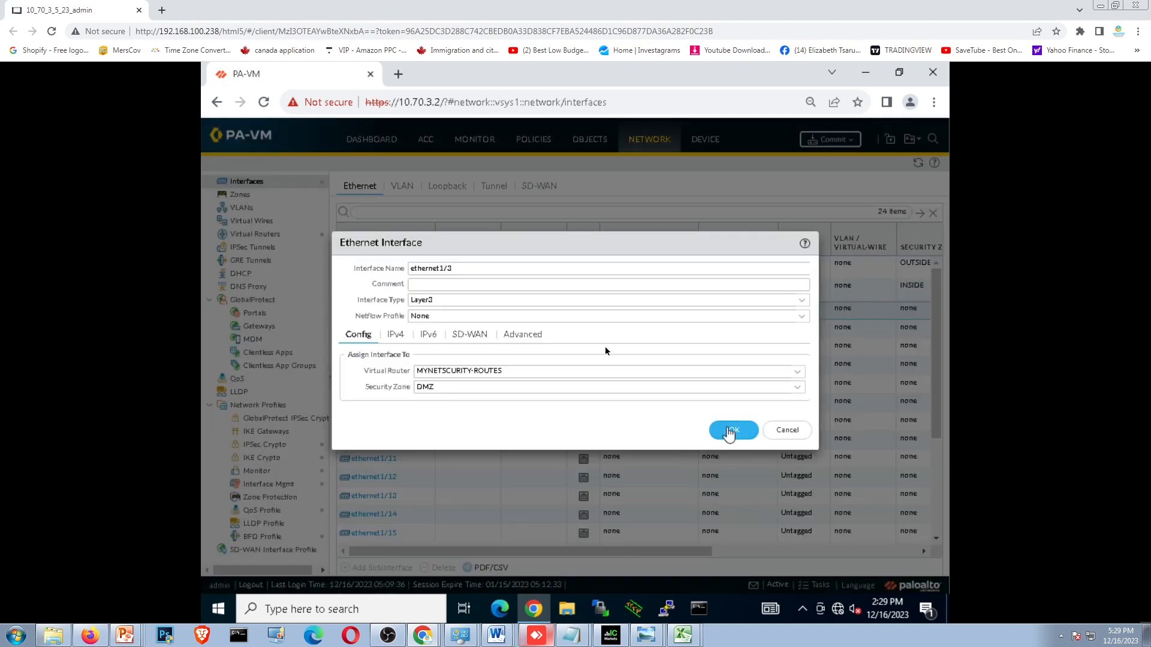
- Add the static IPv4 address 10.70.6.2 to ethernet1/3, checking the EVE topology beside the firewall window
left_click(398, 337)
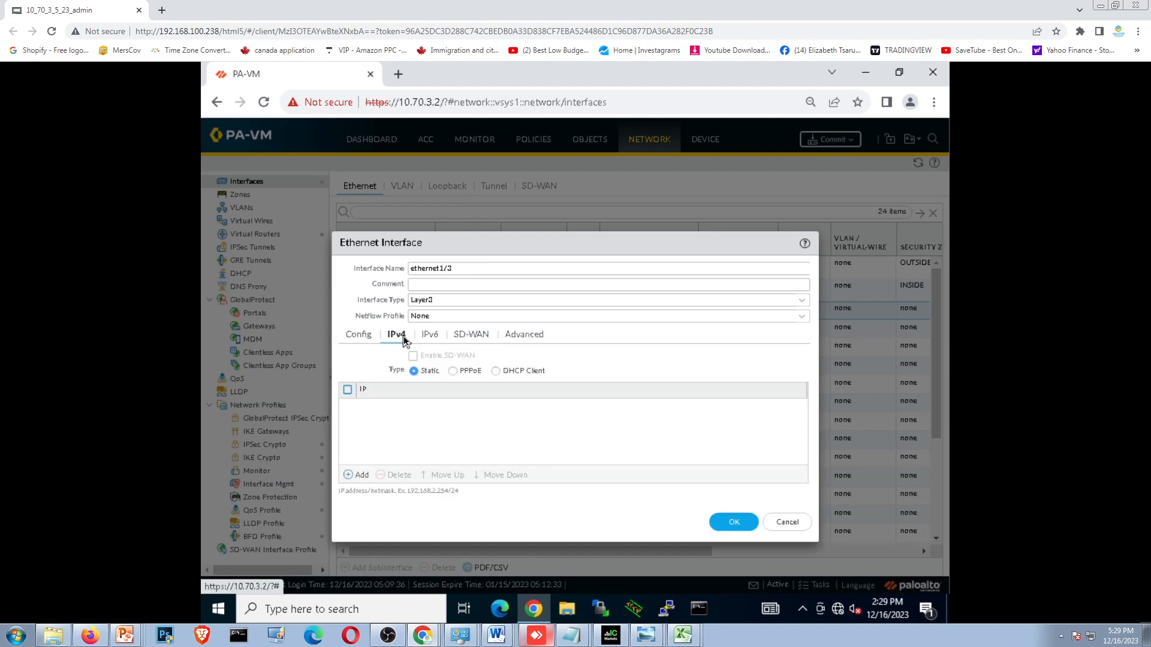
left_click(357, 475)
left_click(1116, 5)
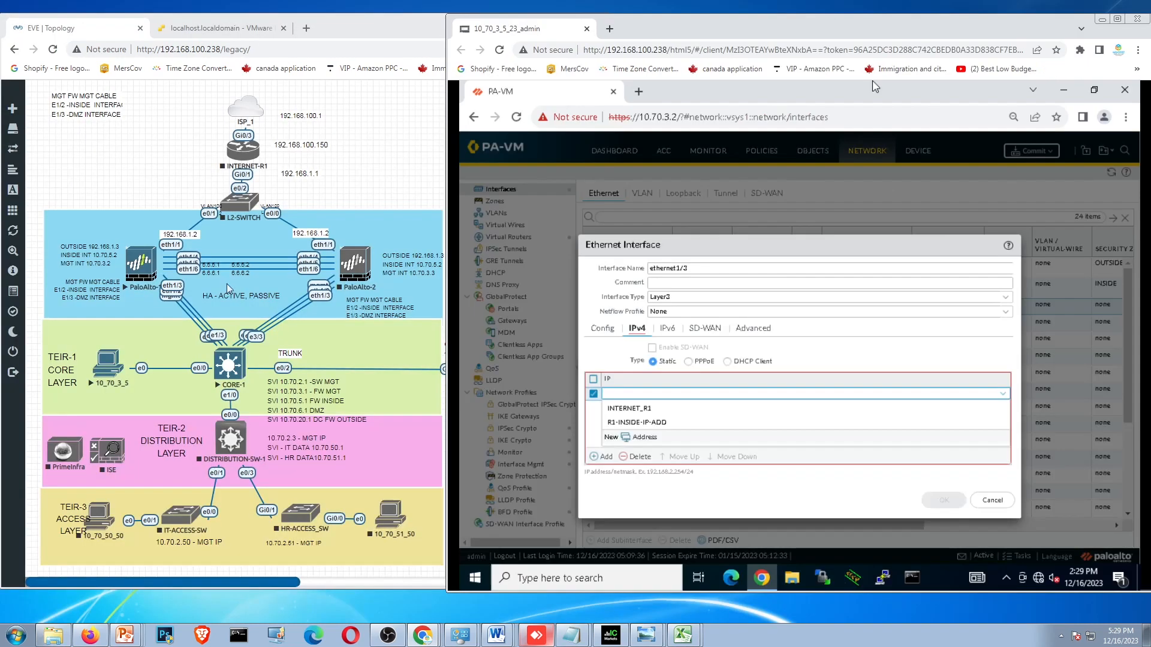
left_click(131, 279)
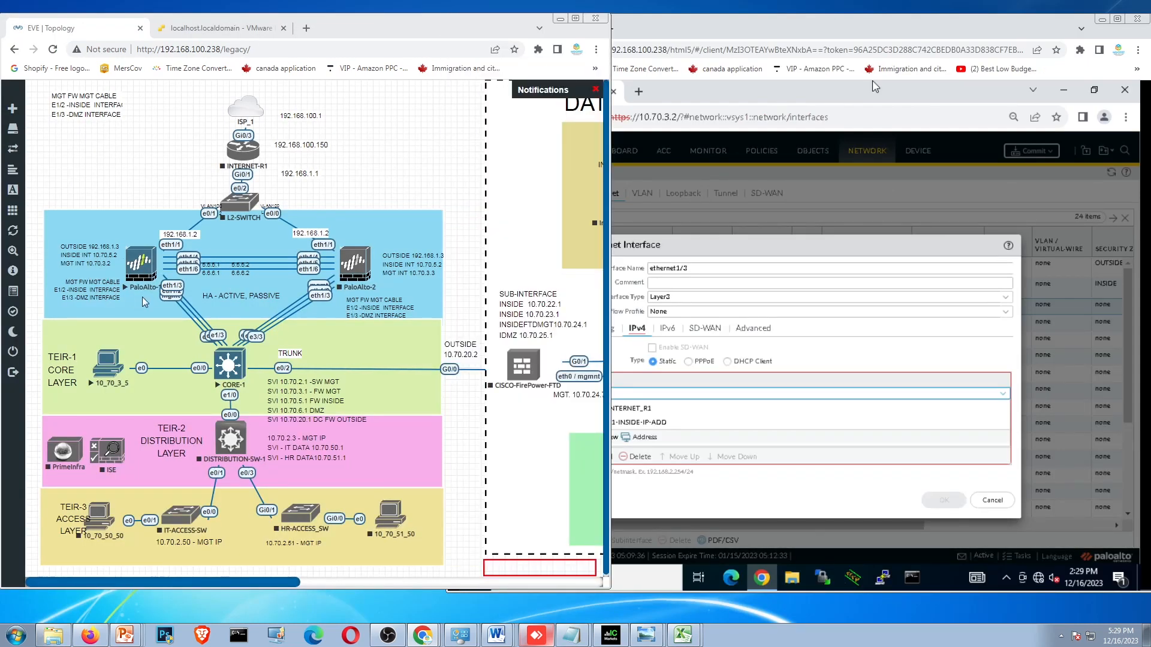
left_click(773, 174)
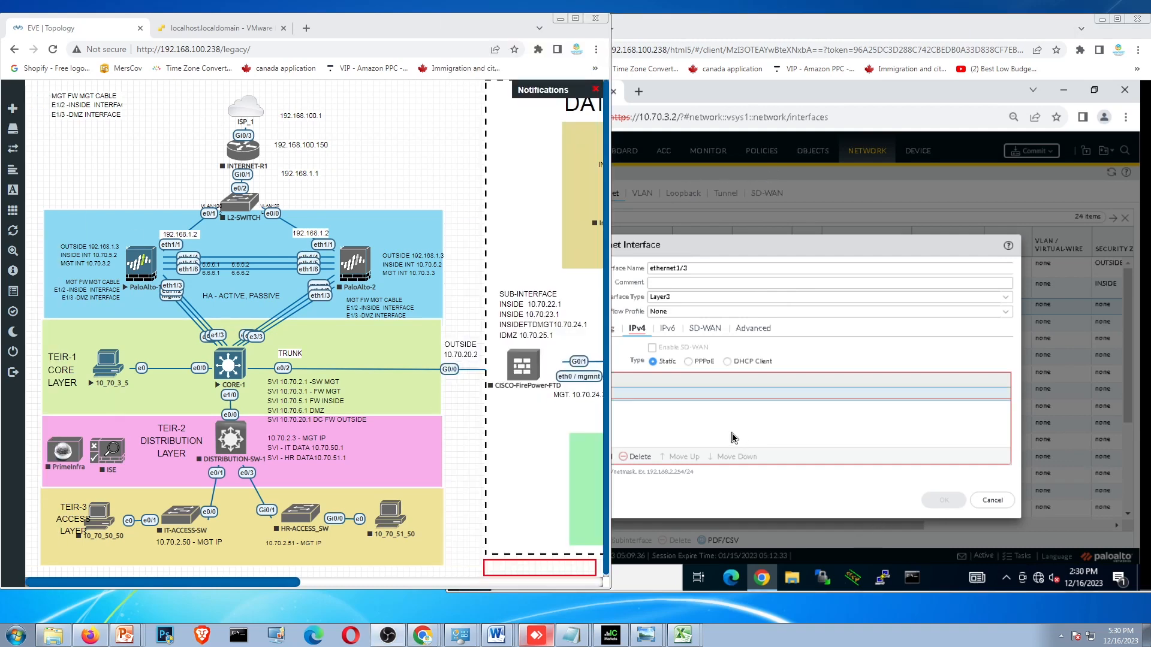
left_click(730, 432)
left_click(615, 394)
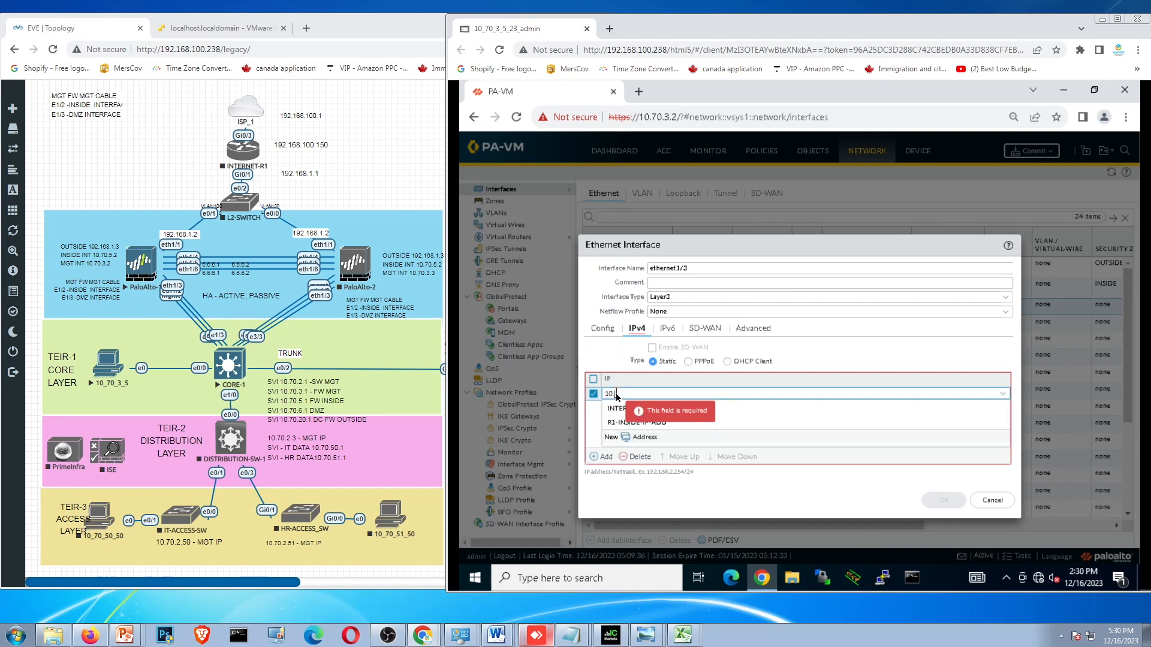
type("10.70.6")
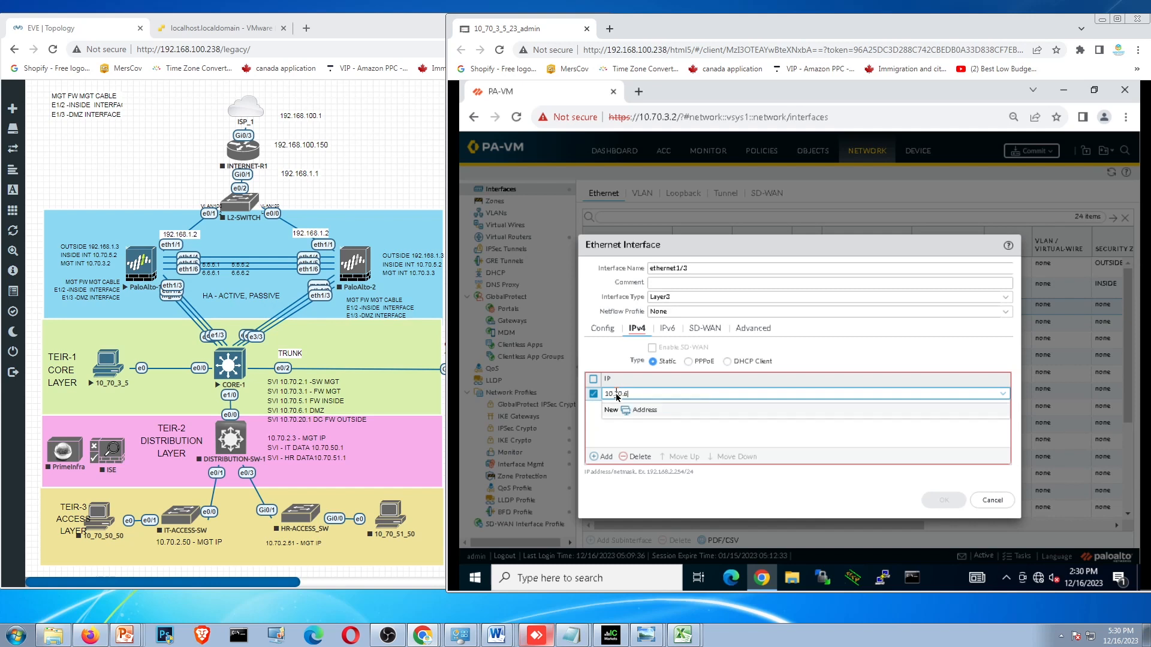
type(".2")
left_click(722, 437)
- Assign the management profile MYNETSECURIYMGT to ethernet1/3 and review its virtual router and zone assignment
left_click(757, 330)
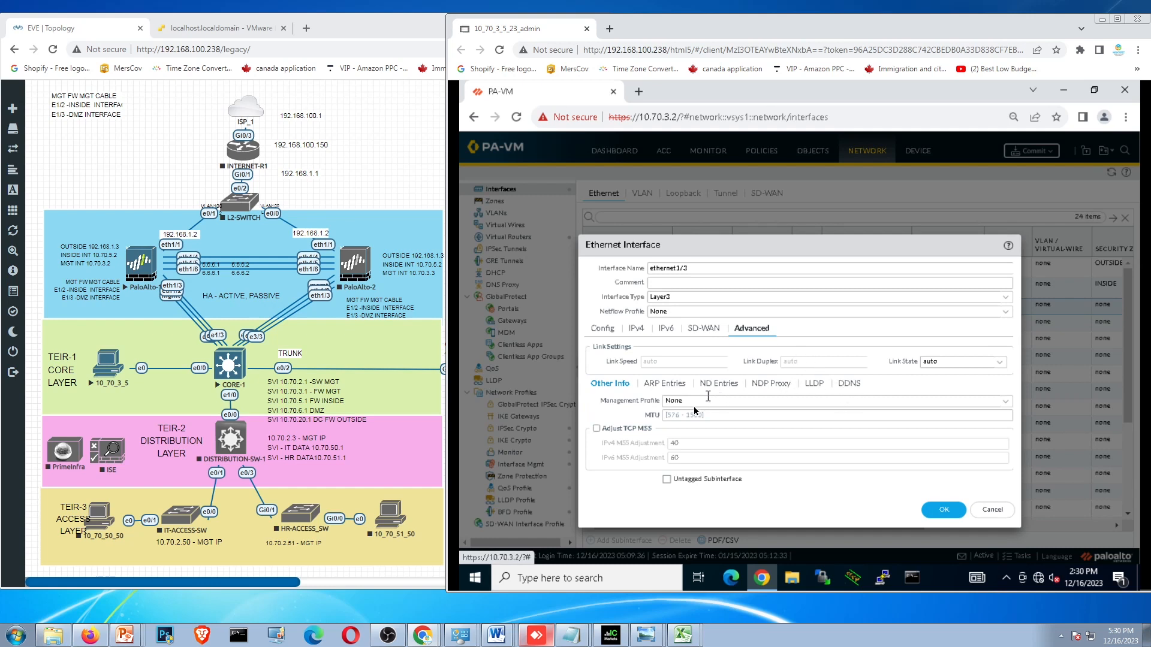
left_click(1005, 401)
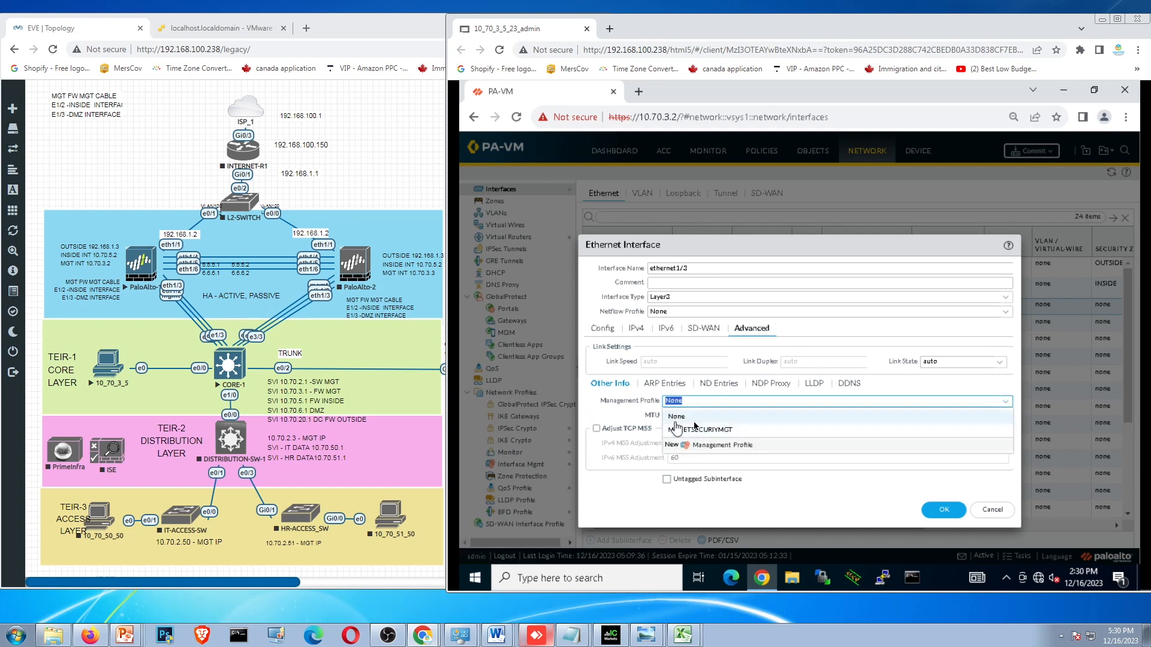
left_click(694, 430)
left_click(642, 329)
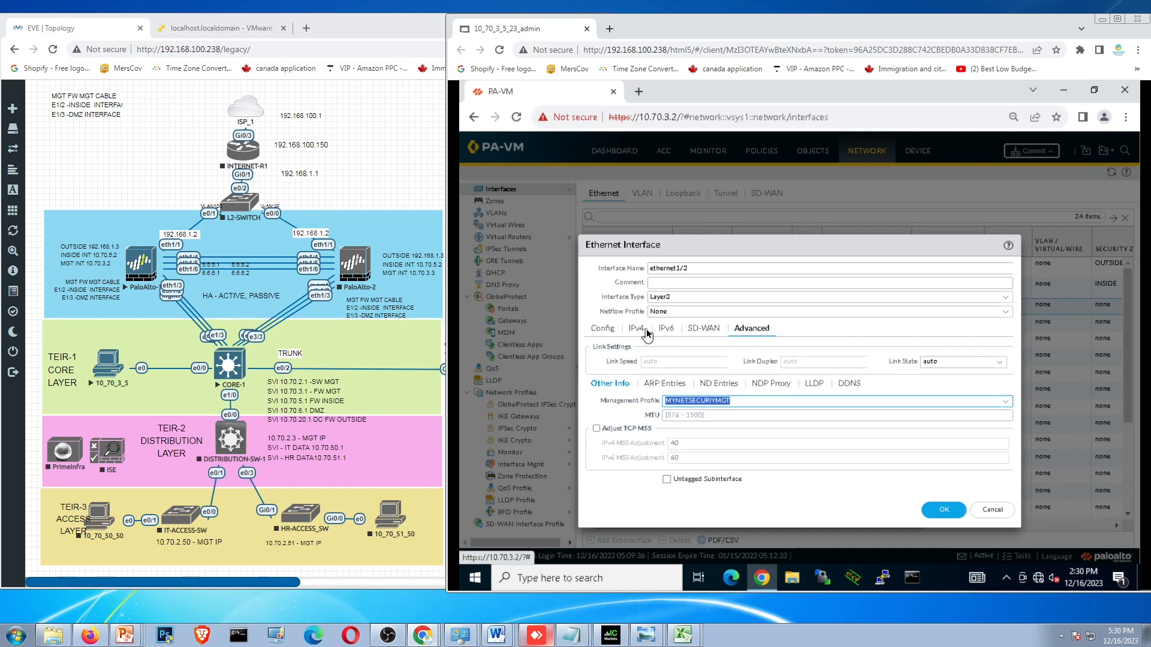
left_click(603, 329)
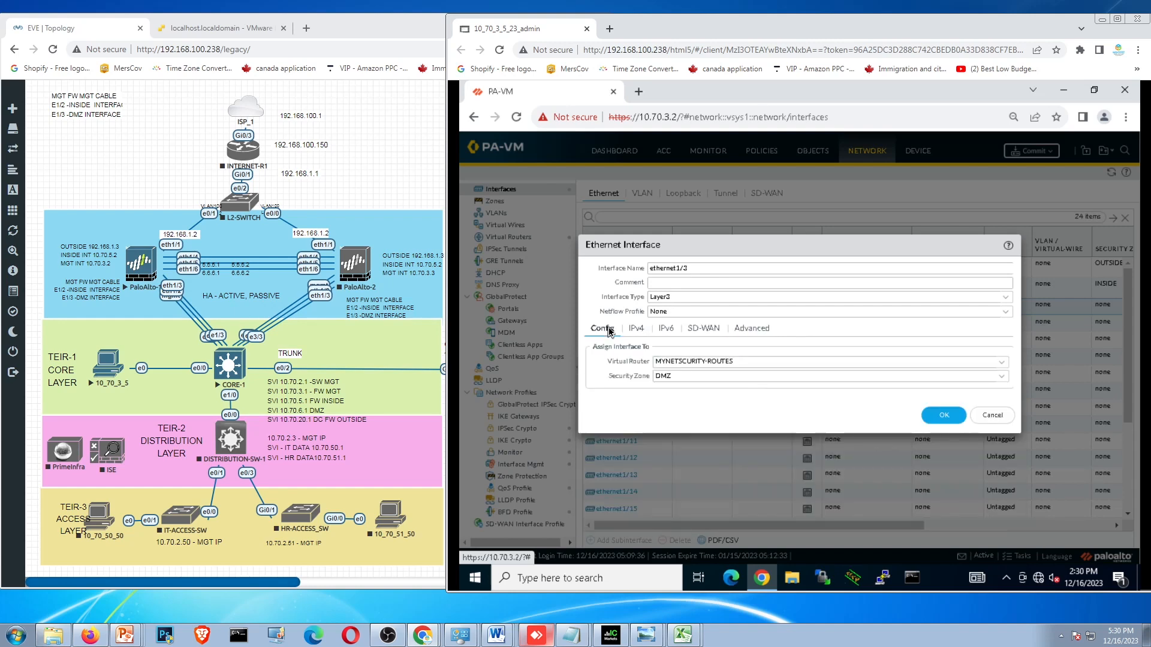
- Add the line DMZ 10.70.6.2 to the left PaloAlto firewall's address note in the EVE topology, and save the ethernet1/3 interface
left_click(196, 291)
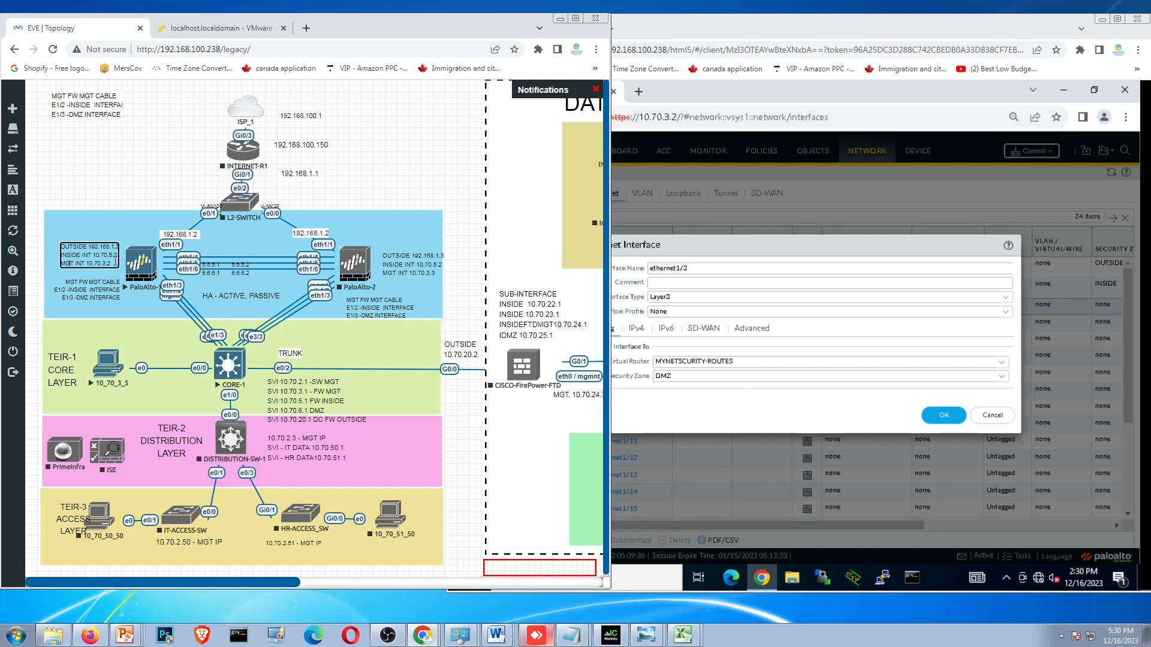
key("Return")
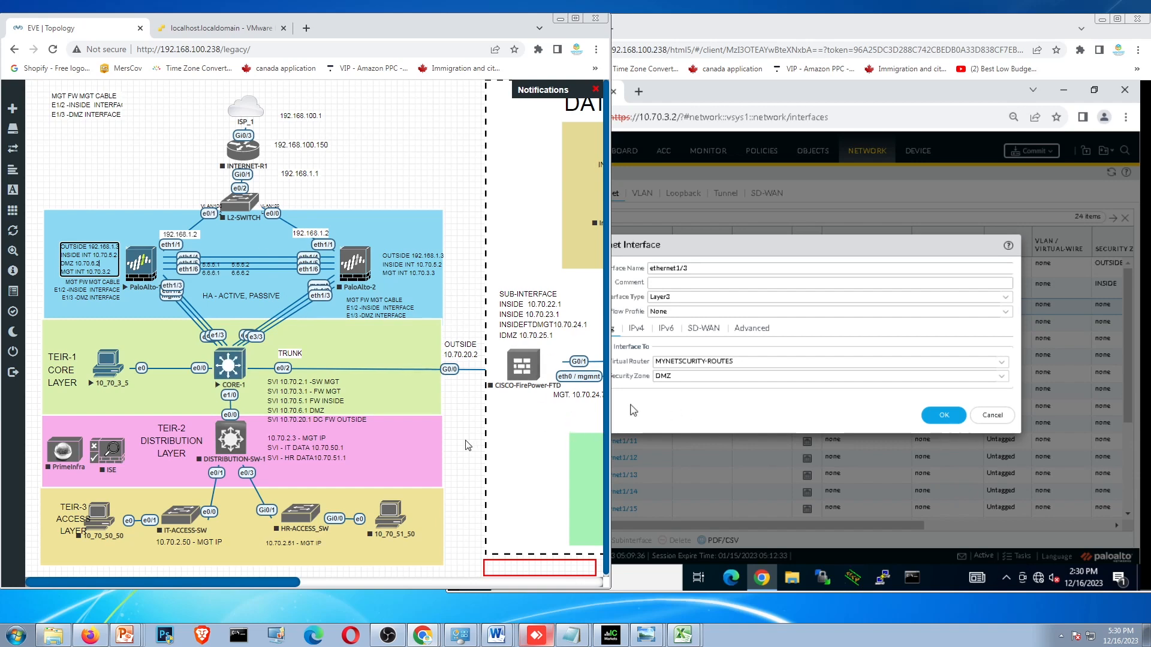
left_click(695, 410)
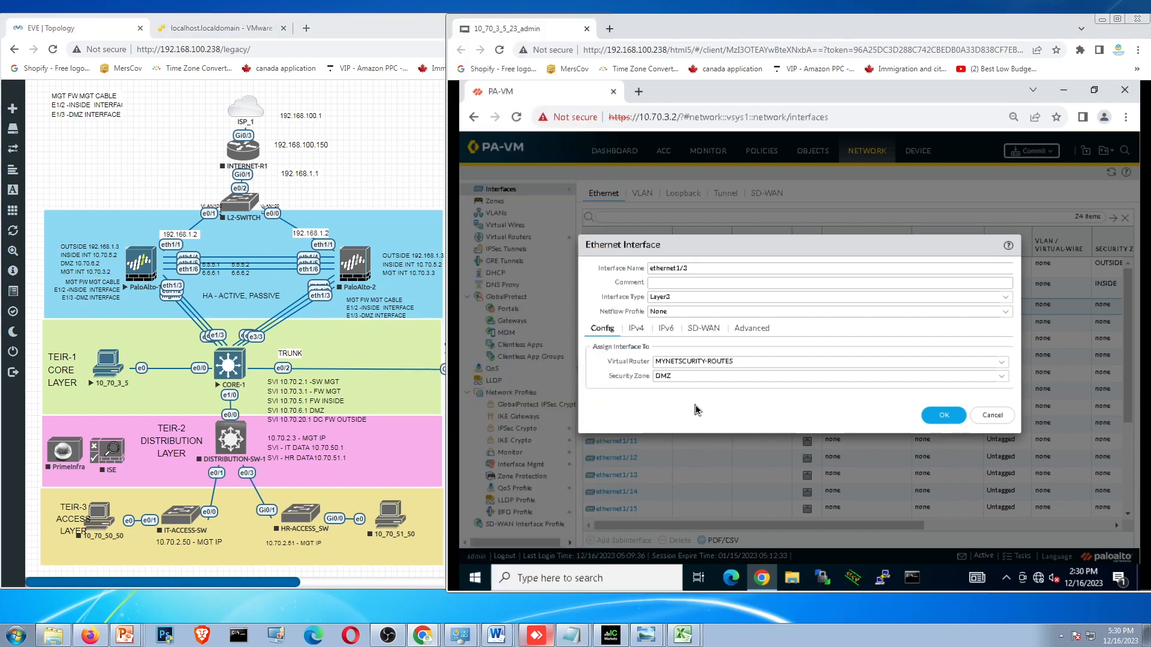
left_click(952, 418)
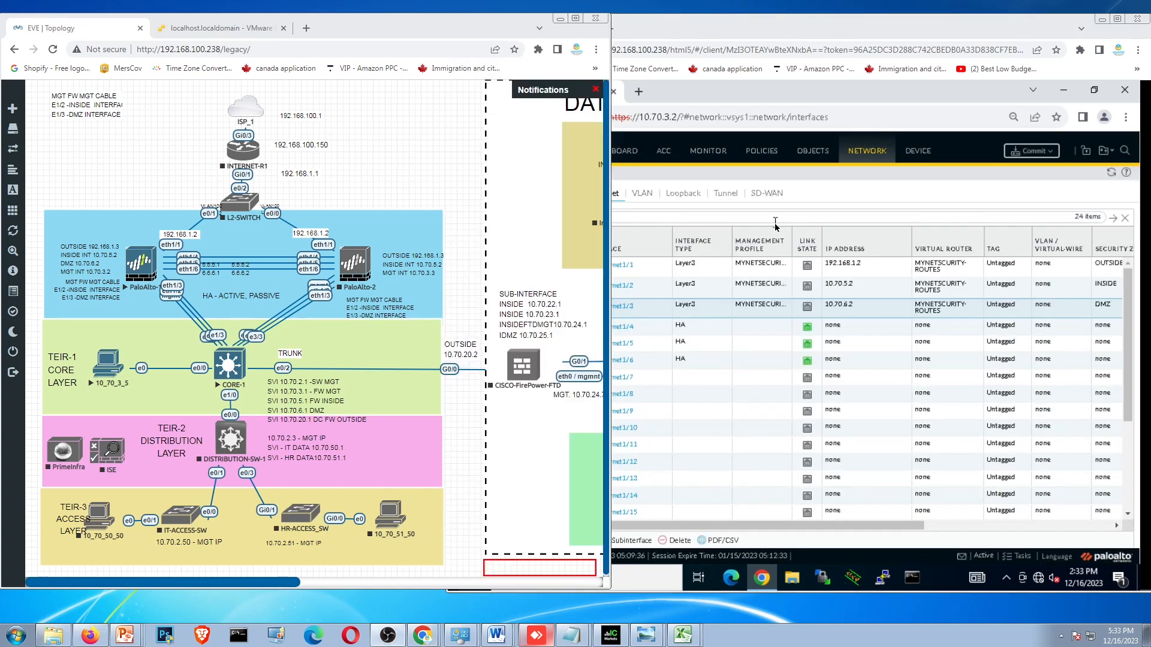
- Maximize the firewall window and name the new security policy rule INSIDE-TO-OUTSIDE
left_click(908, 87)
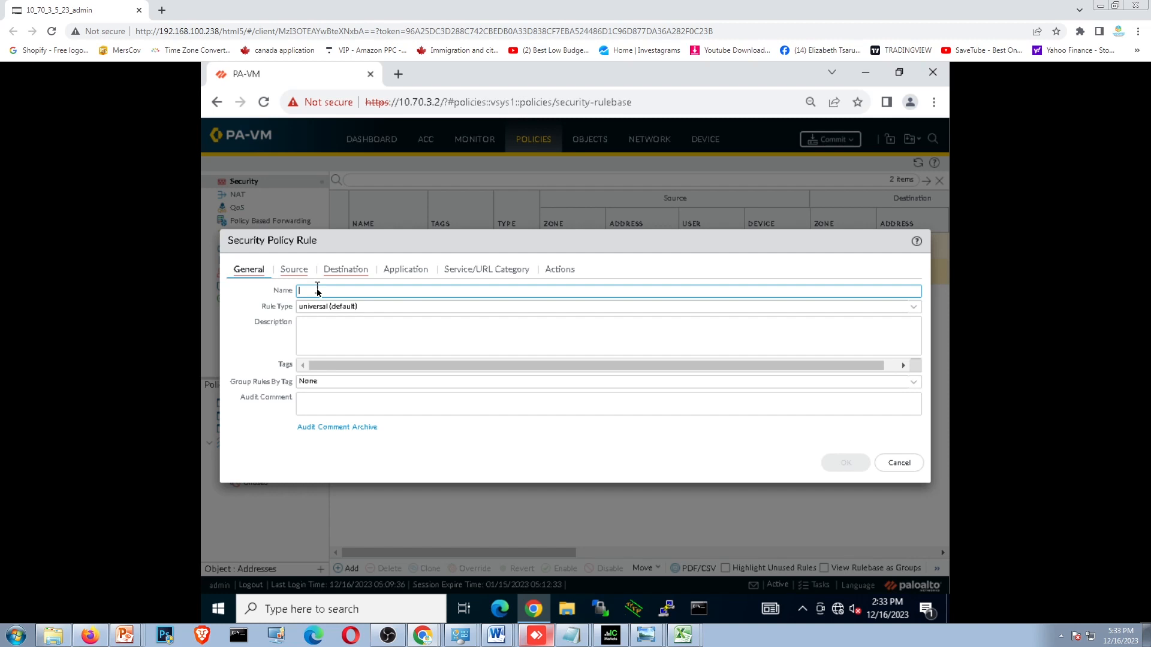
type("INSIDE")
key("BackSpace")
key("BackSpace")
key("BackSpace")
type("D")
key("BackSpace")
key("BackSpace")
type("DE-TO-OUTSIDE")
- Examine the source zone, source user and source device choices of the security rule, keeping them at any
left_click(308, 271)
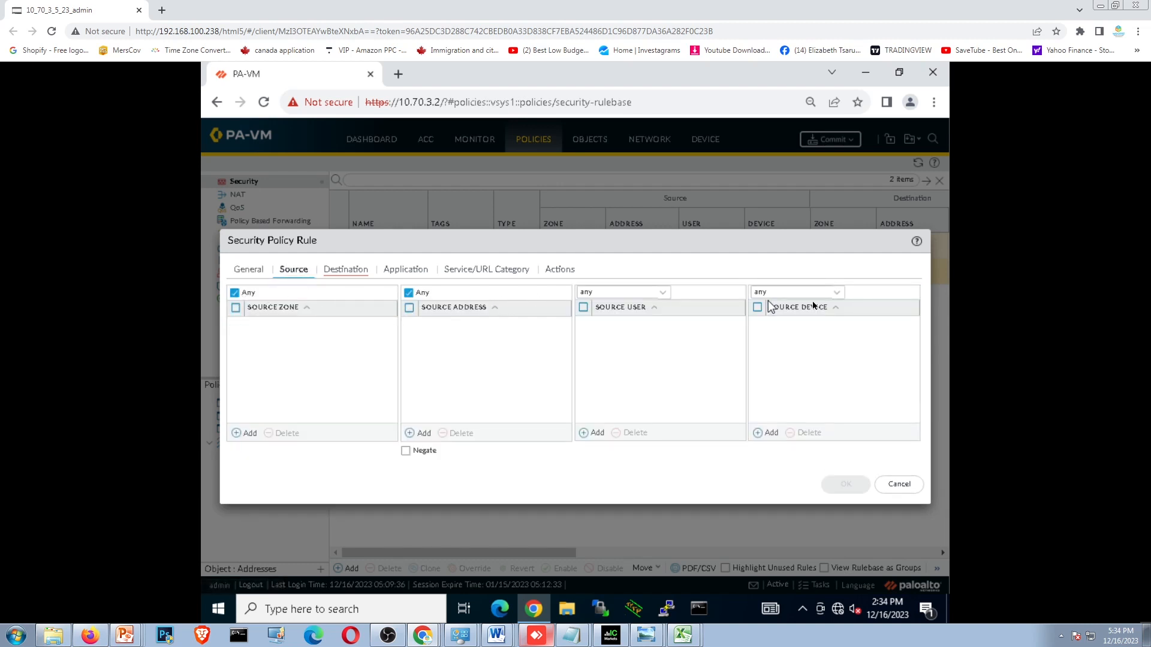
left_click(242, 433)
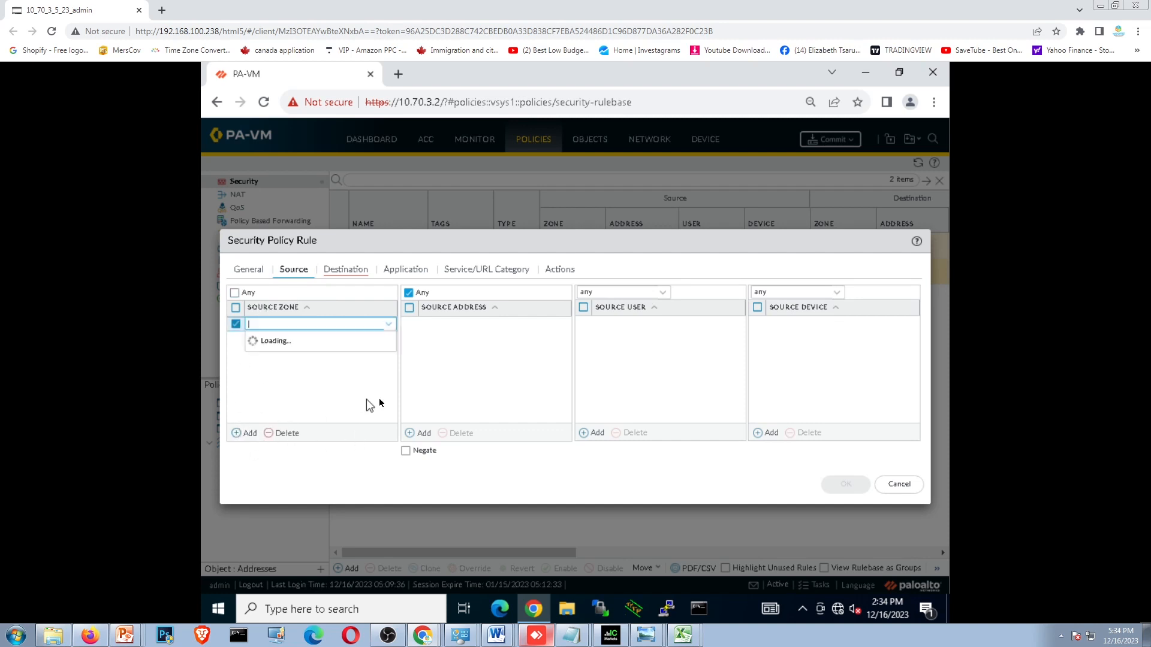
left_click(486, 359)
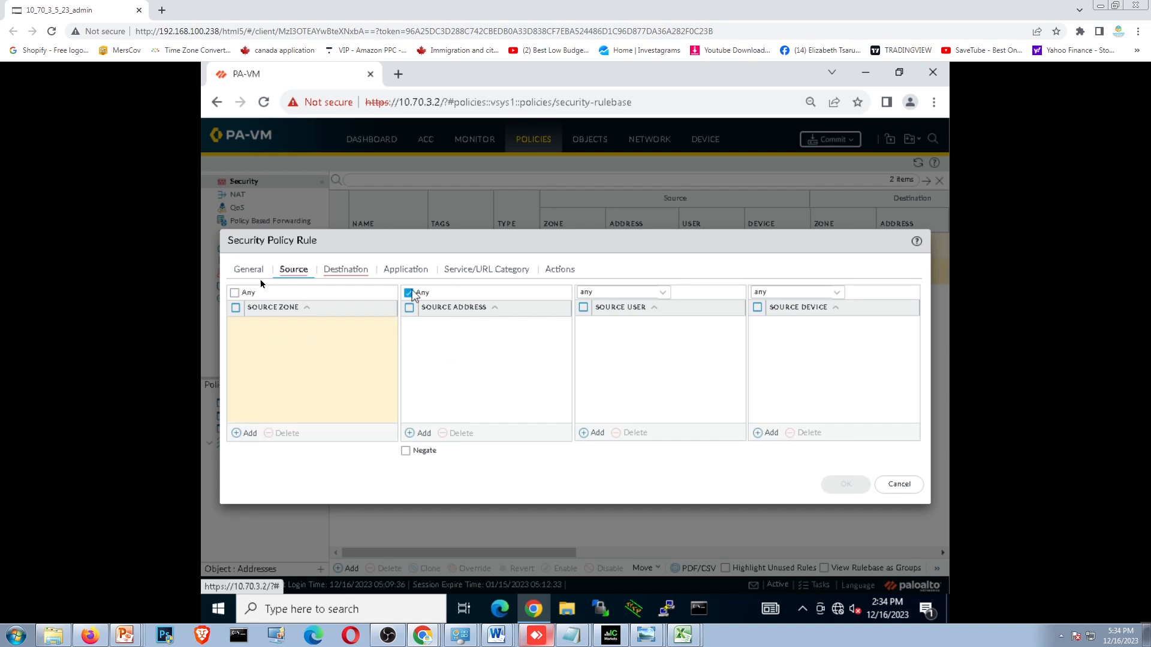
left_click(234, 293)
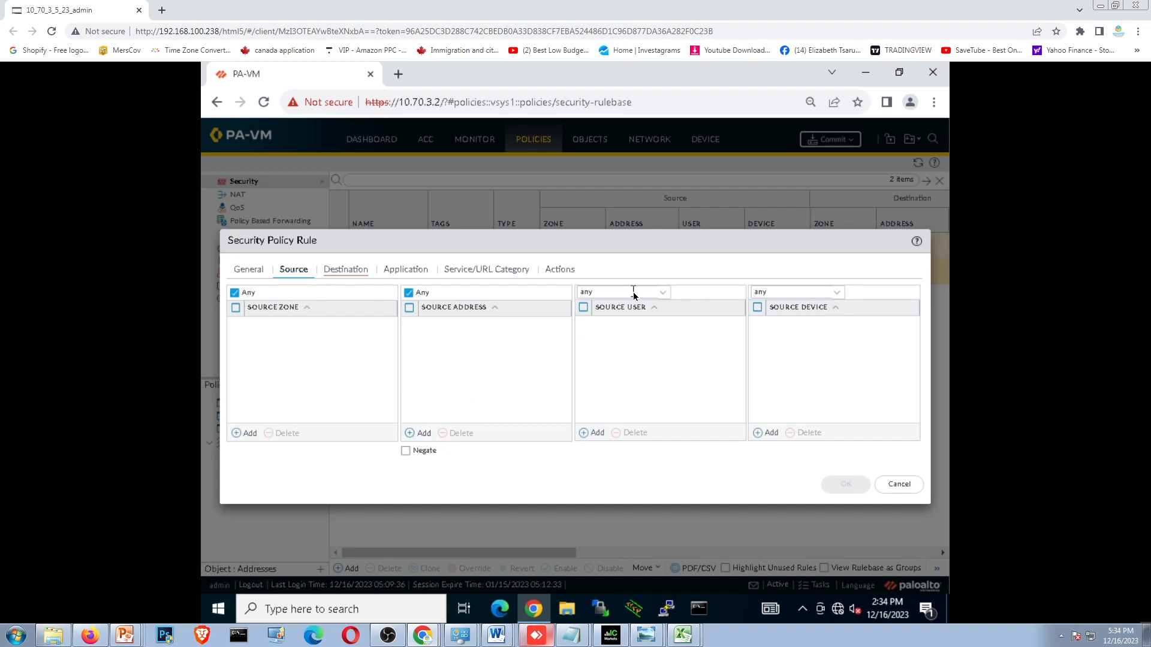
left_click(236, 309)
left_click(660, 292)
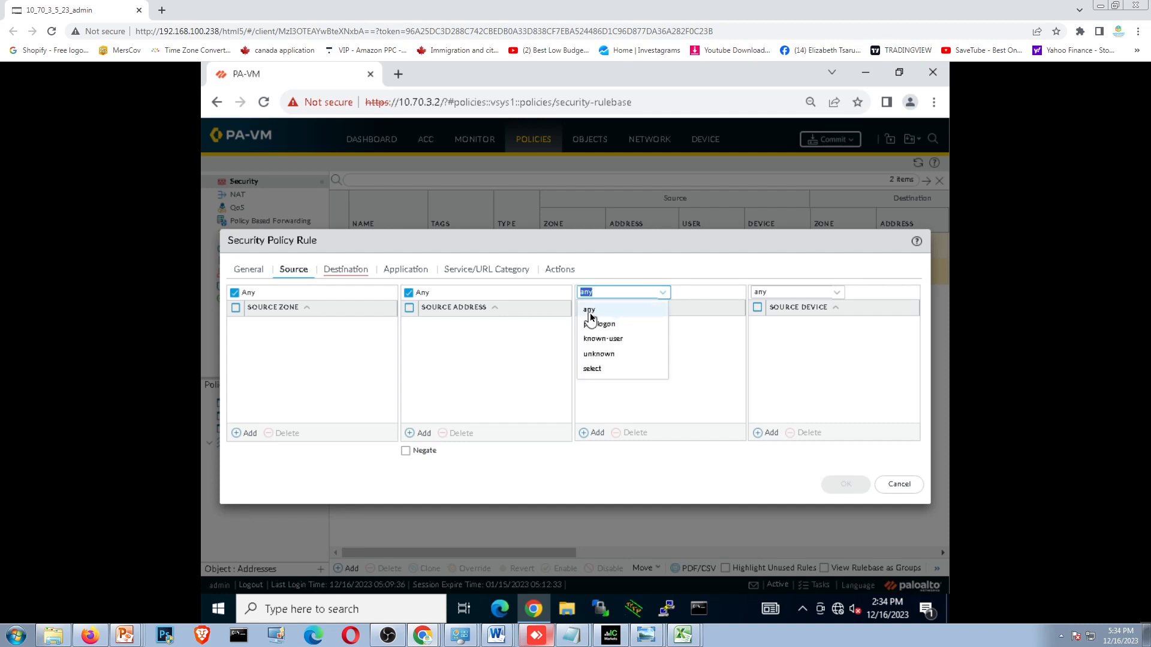
left_click(659, 293)
left_click(834, 293)
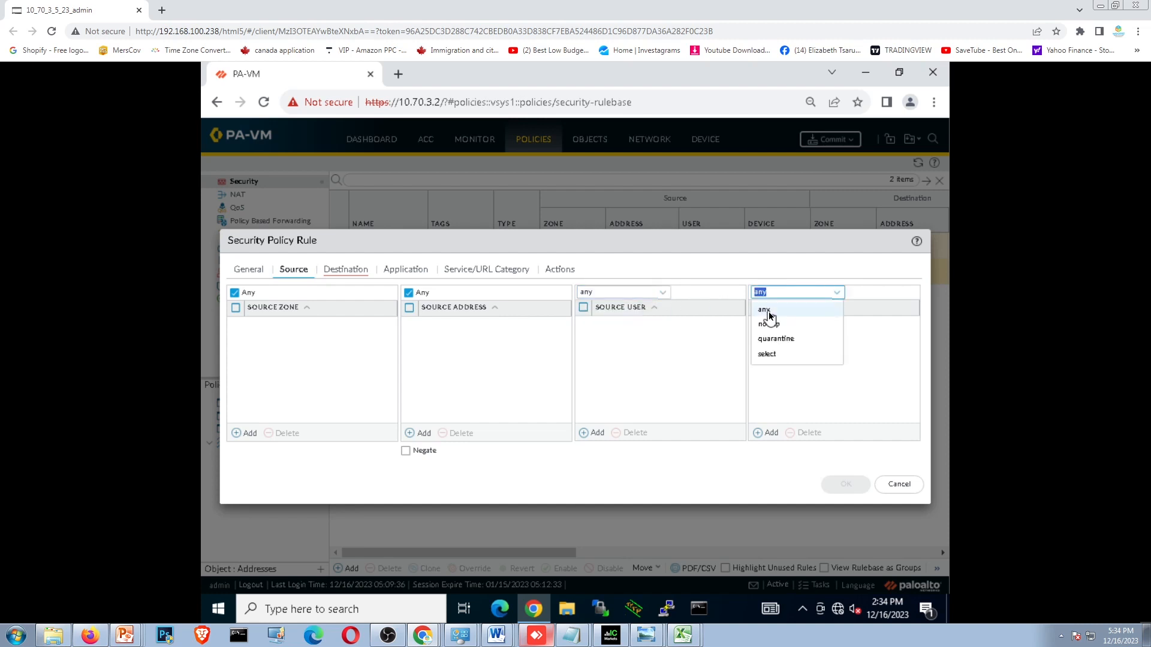
left_click(765, 309)
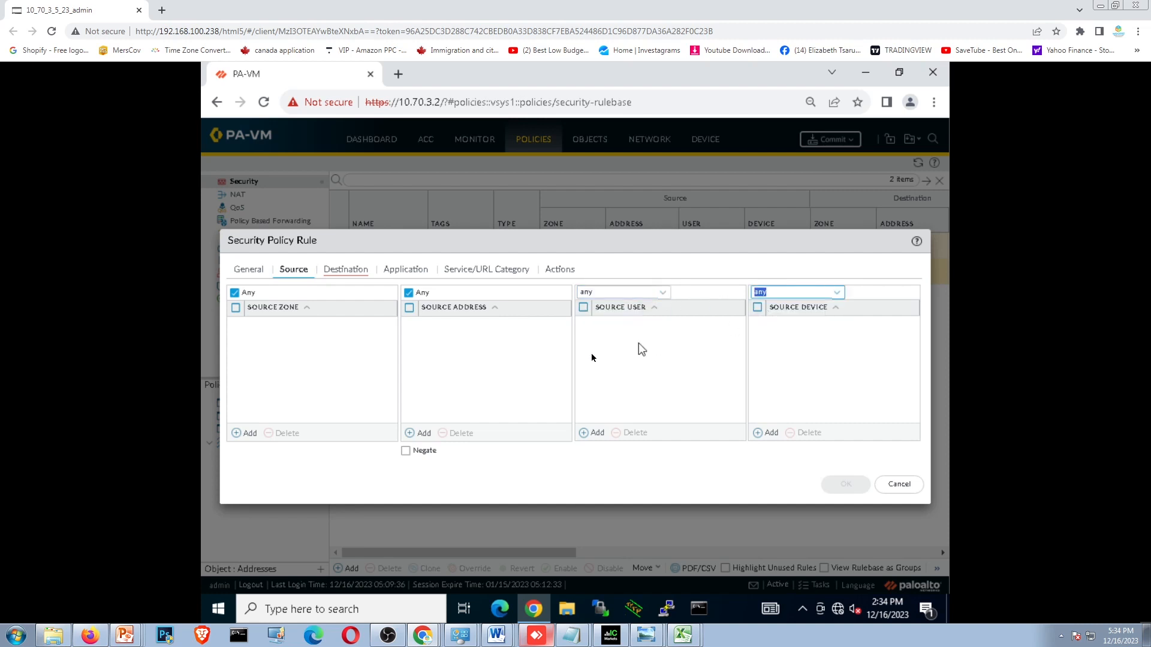
- Open new entries for source zone, address, user and device to view their choices, leaving each entry empty
left_click(236, 433)
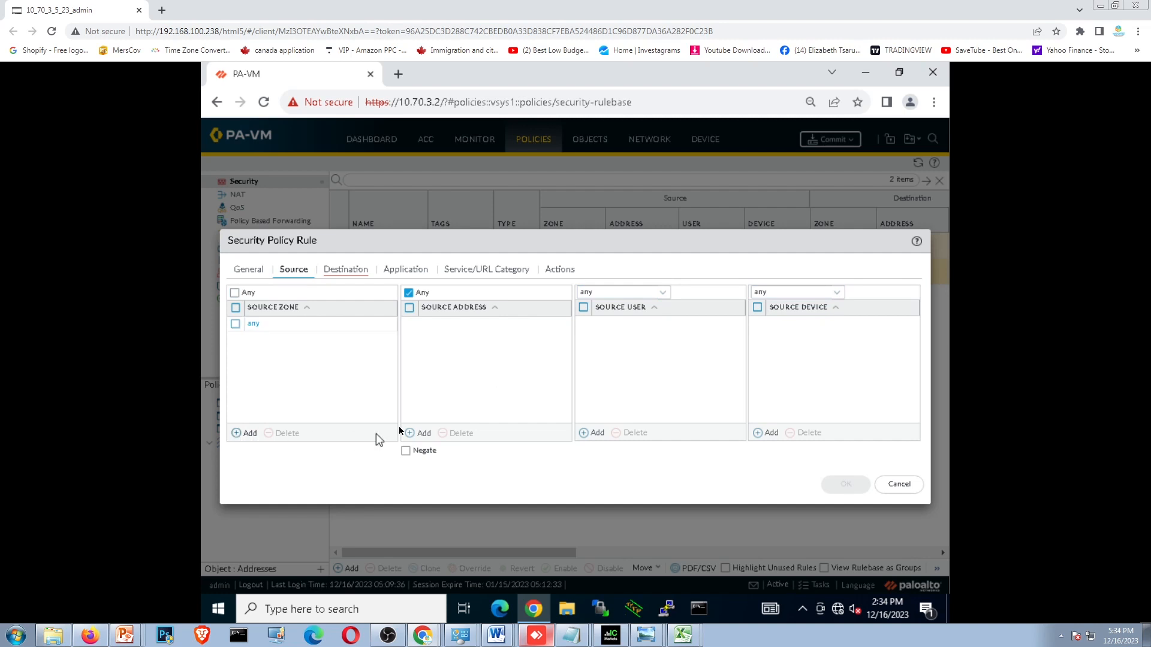
left_click(467, 352)
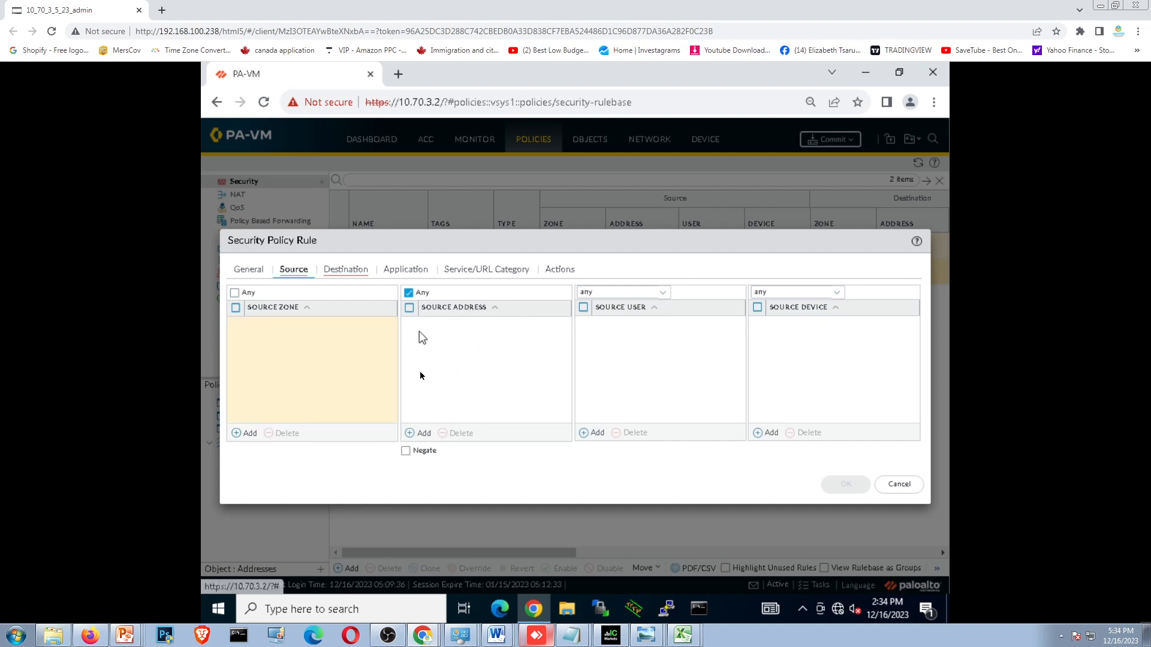
left_click(410, 433)
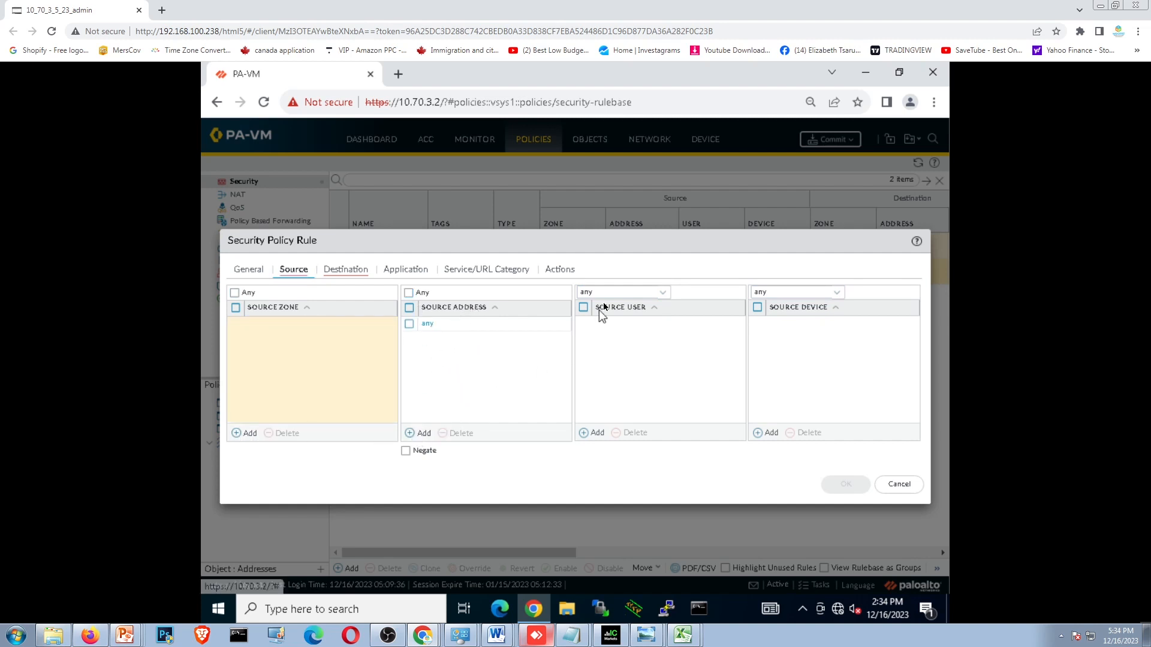
left_click(610, 392)
left_click(594, 433)
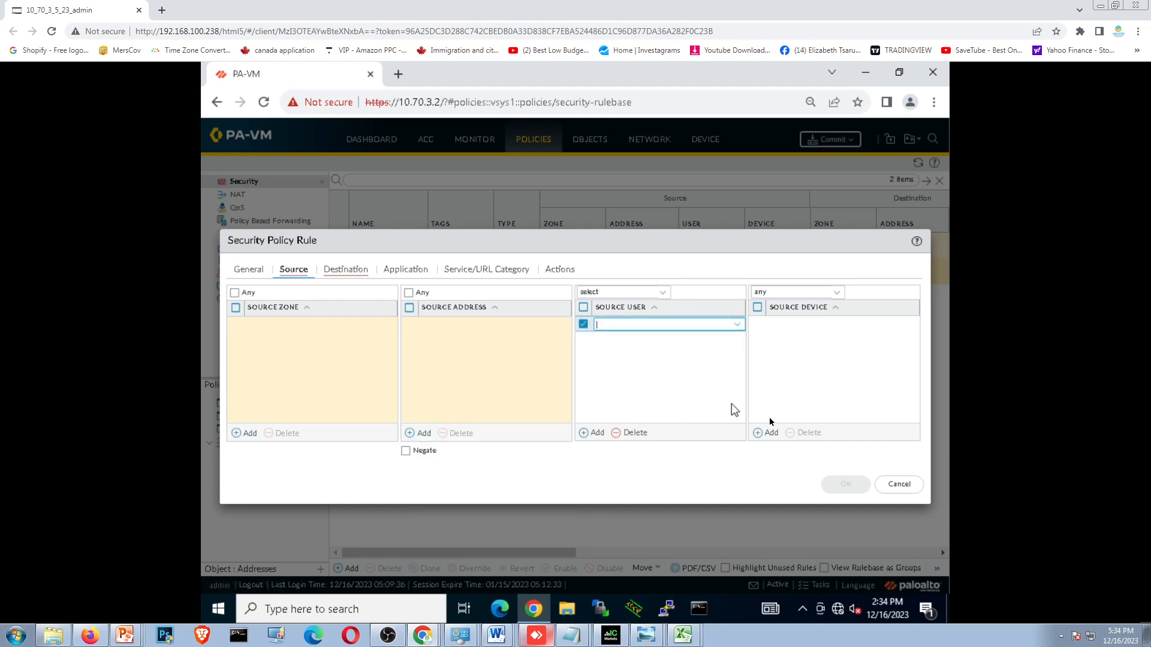
left_click(816, 369)
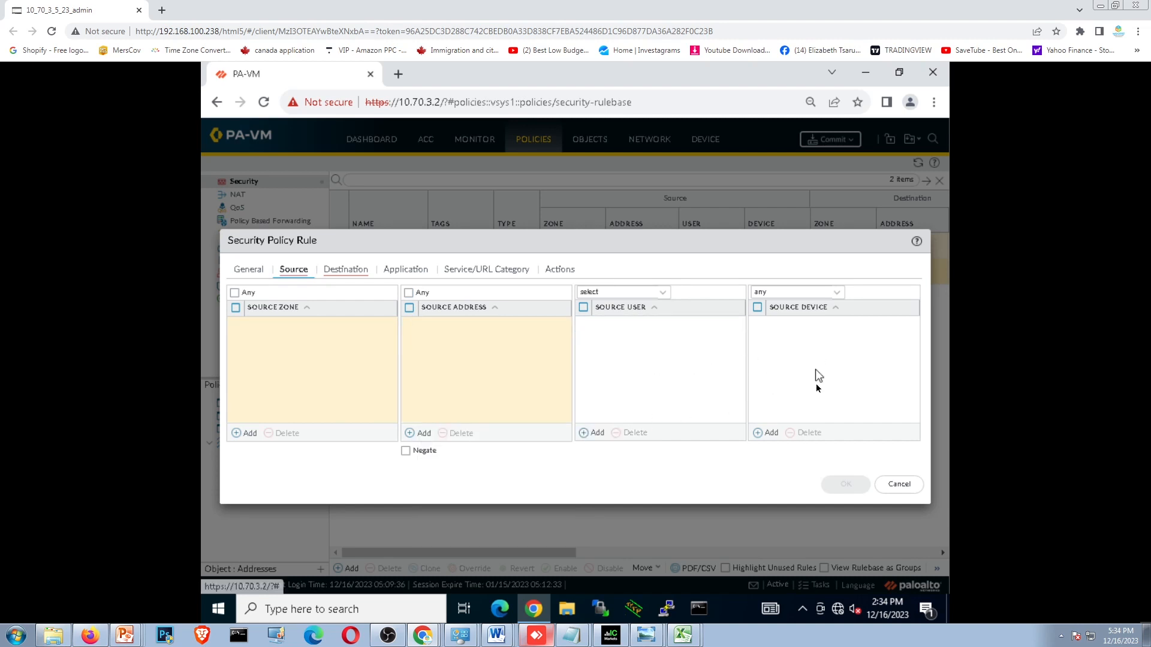
left_click(770, 433)
left_click(786, 397)
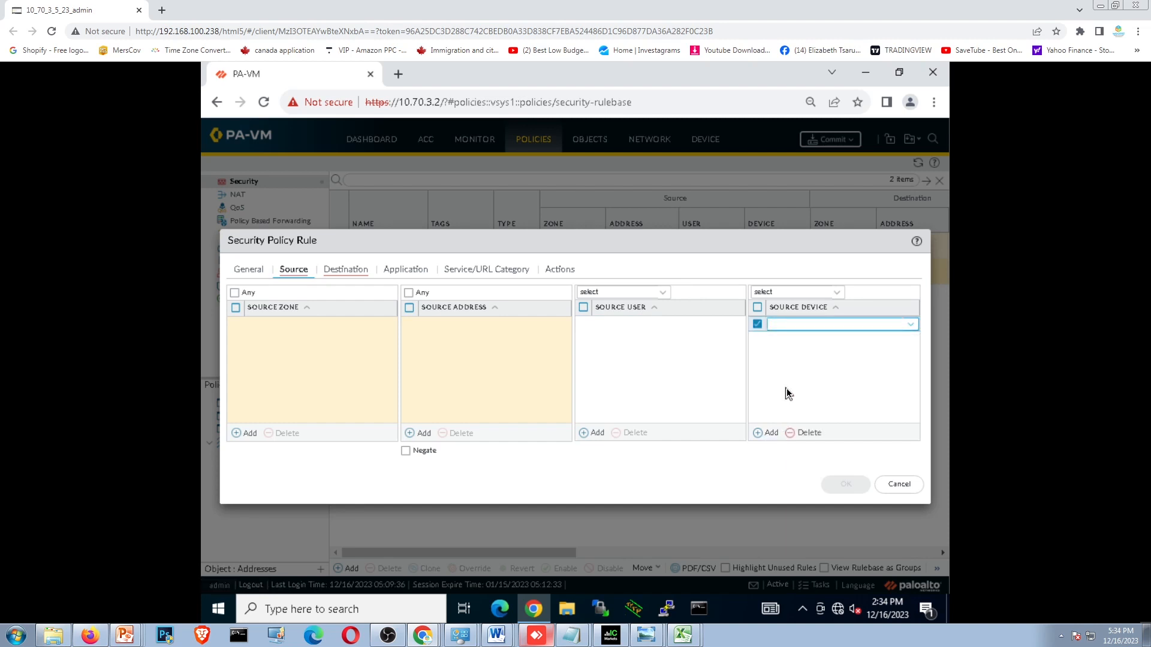
left_click(786, 396)
- Set the rule's source zone, address, user and device back to any and check the destination settings
left_click(235, 293)
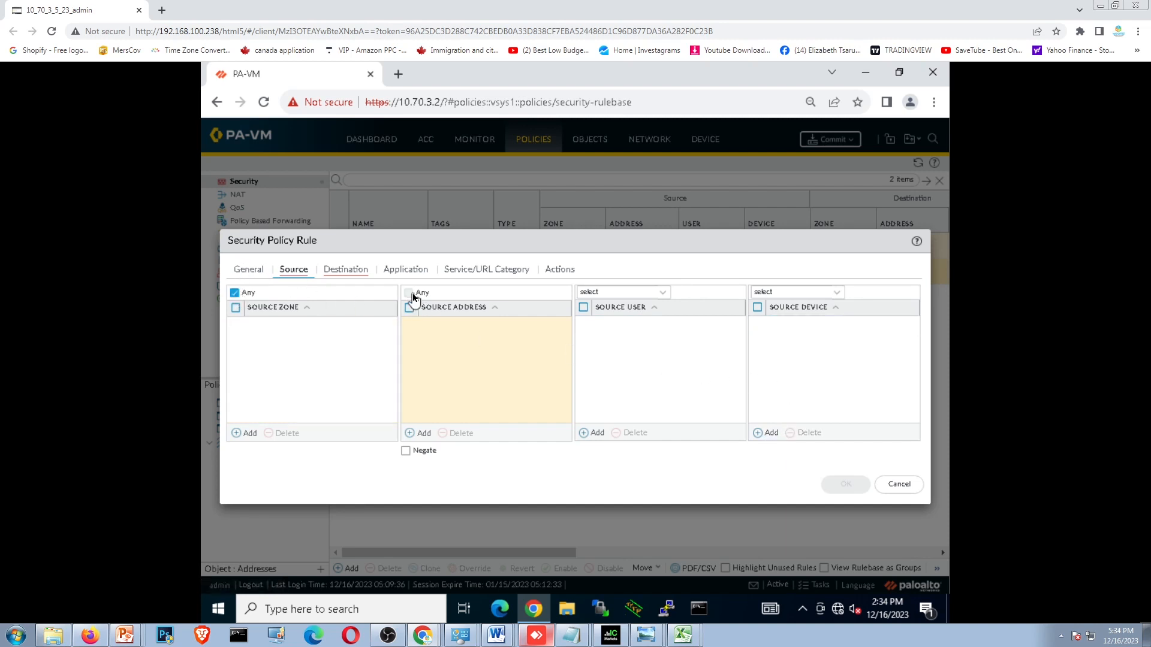
left_click(409, 293)
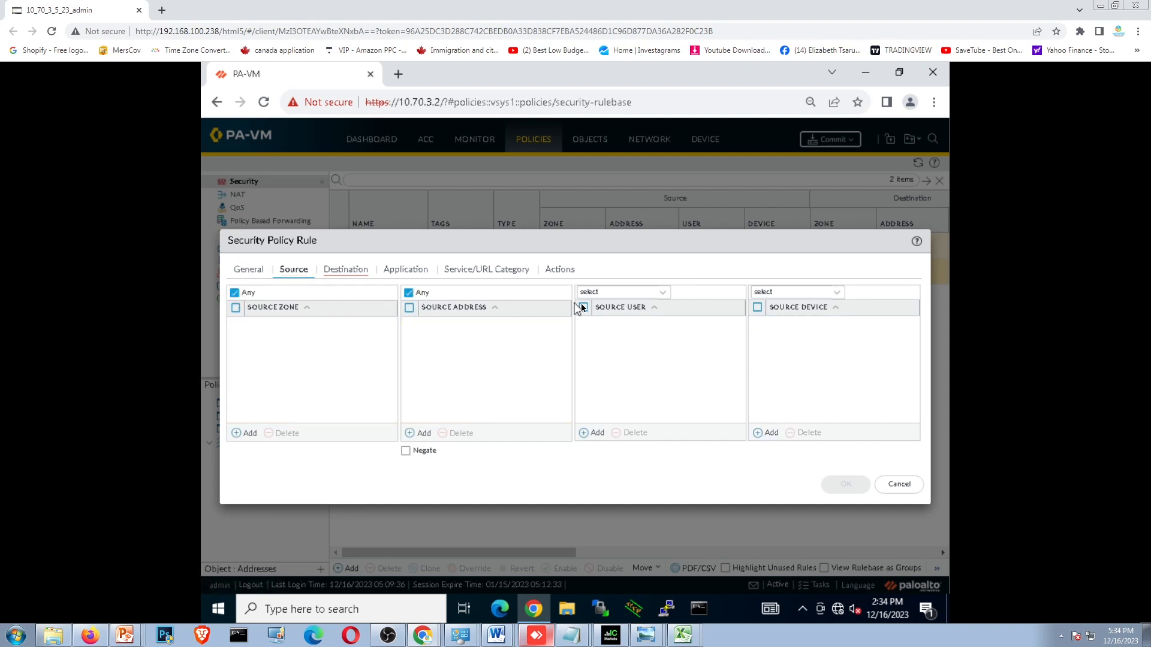
left_click(664, 296)
left_click(649, 309)
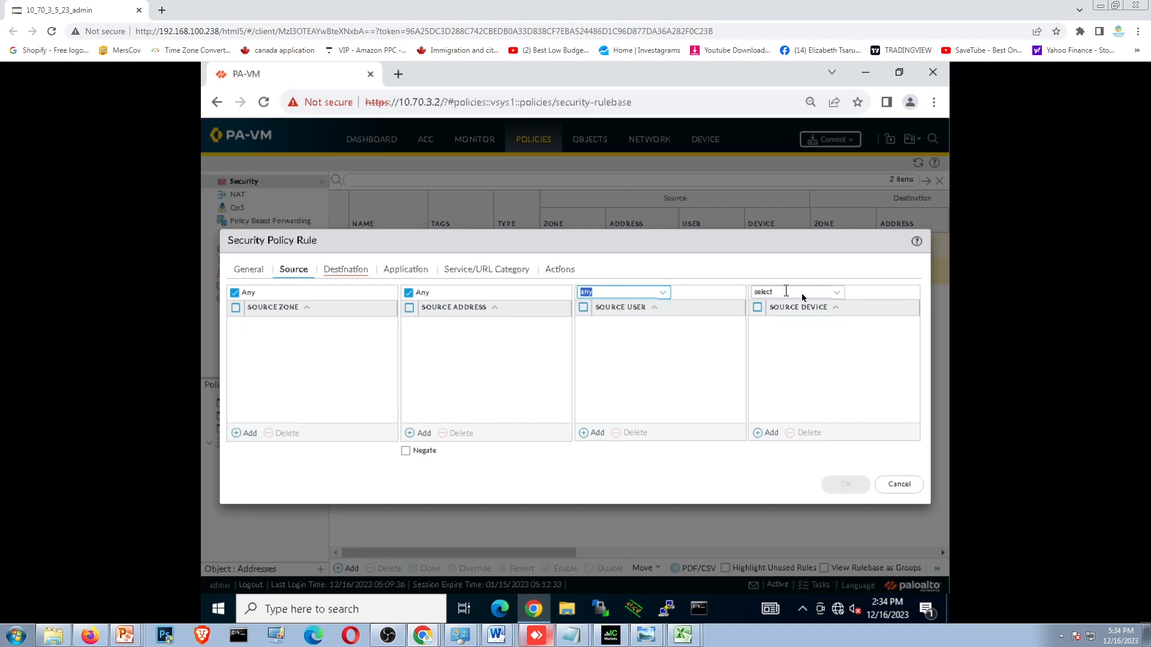
left_click(837, 300)
left_click(761, 309)
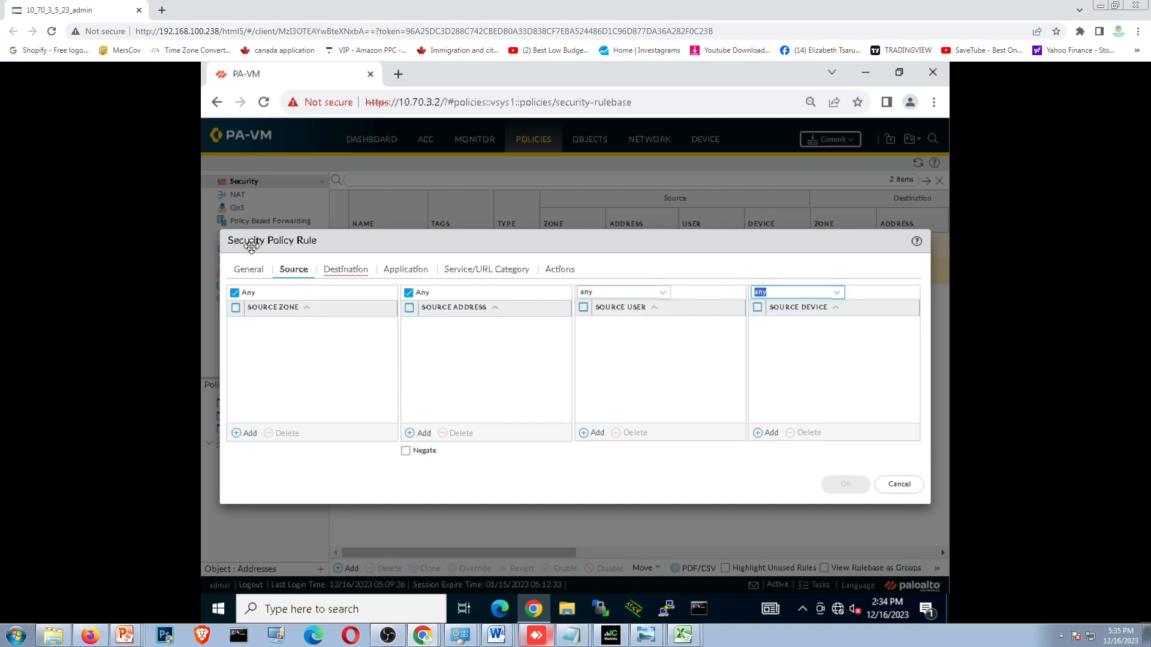
left_click(346, 270)
left_click(294, 269)
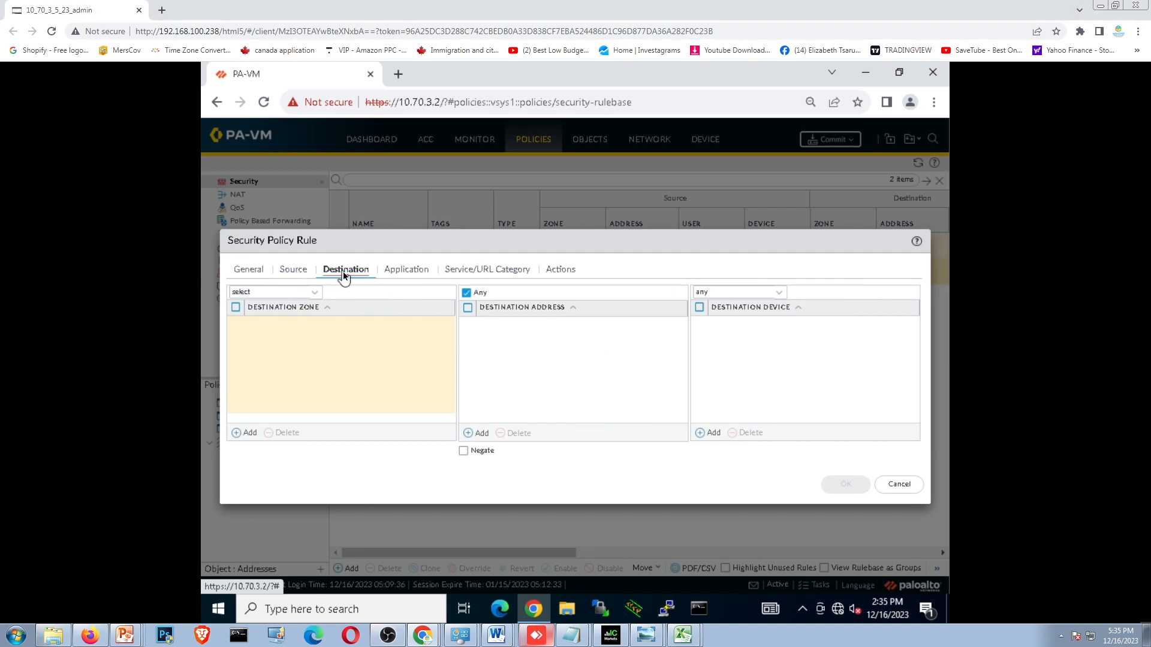
- Set the destination zone of the INSIDE-TO-OUTSIDE security rule to any
left_click(345, 269)
left_click(315, 292)
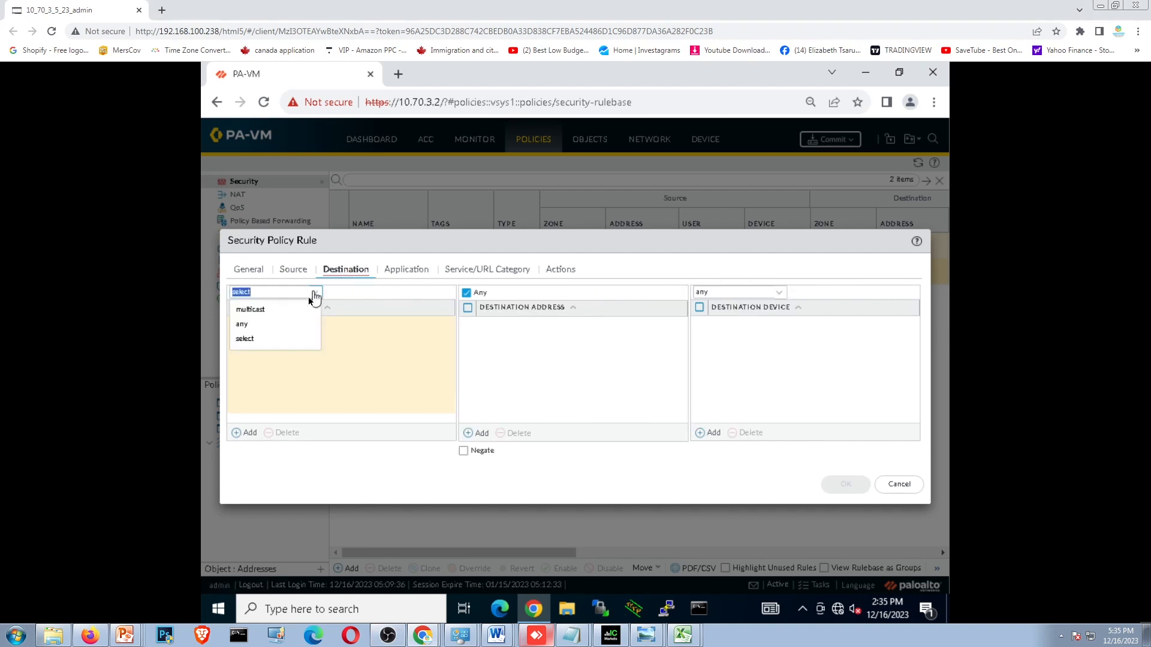
left_click(268, 327)
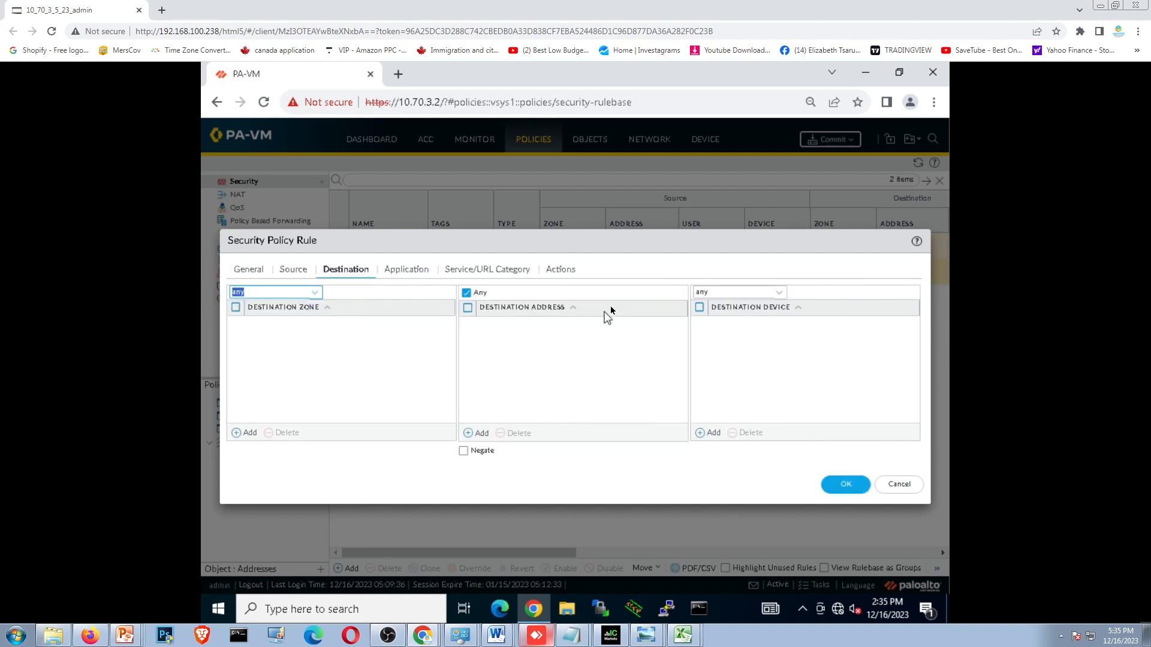
- Review the security rule's application, service/URL category and action settings, recheck its general, source and destination settings, and save the rule
left_click(401, 270)
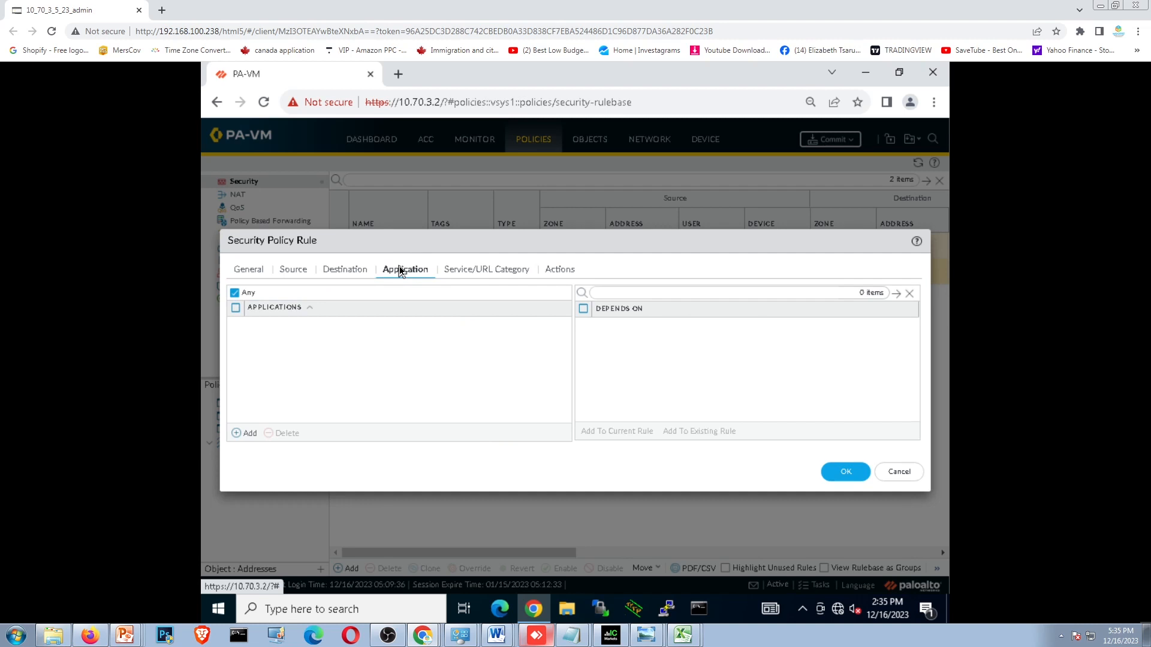
left_click(470, 272)
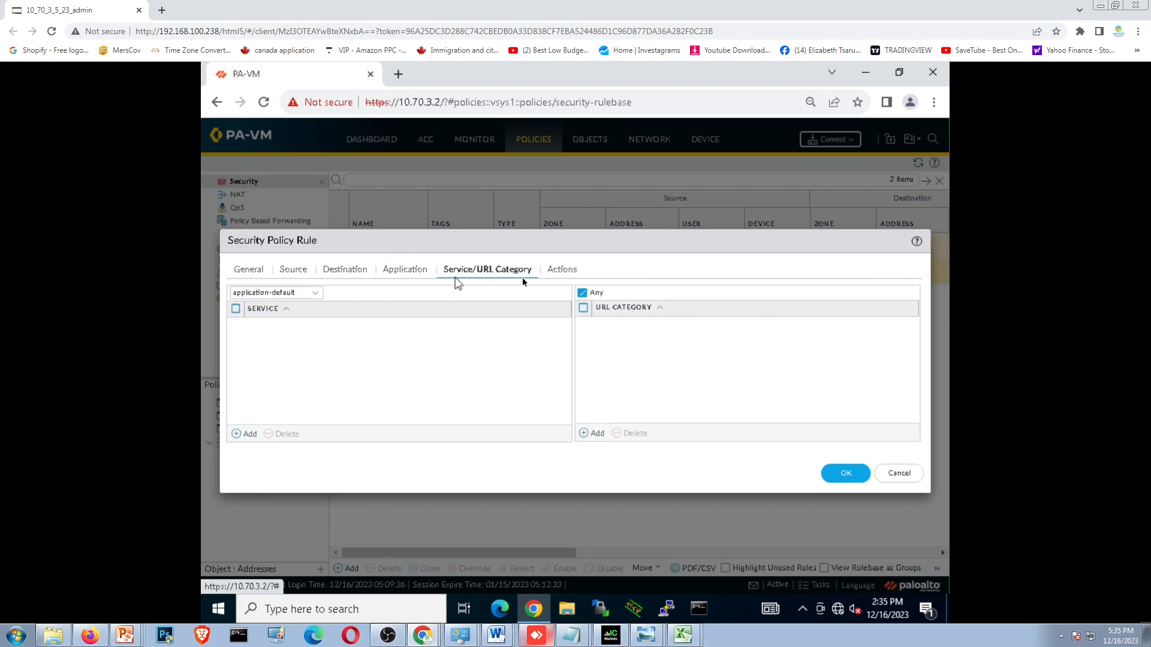
left_click(556, 272)
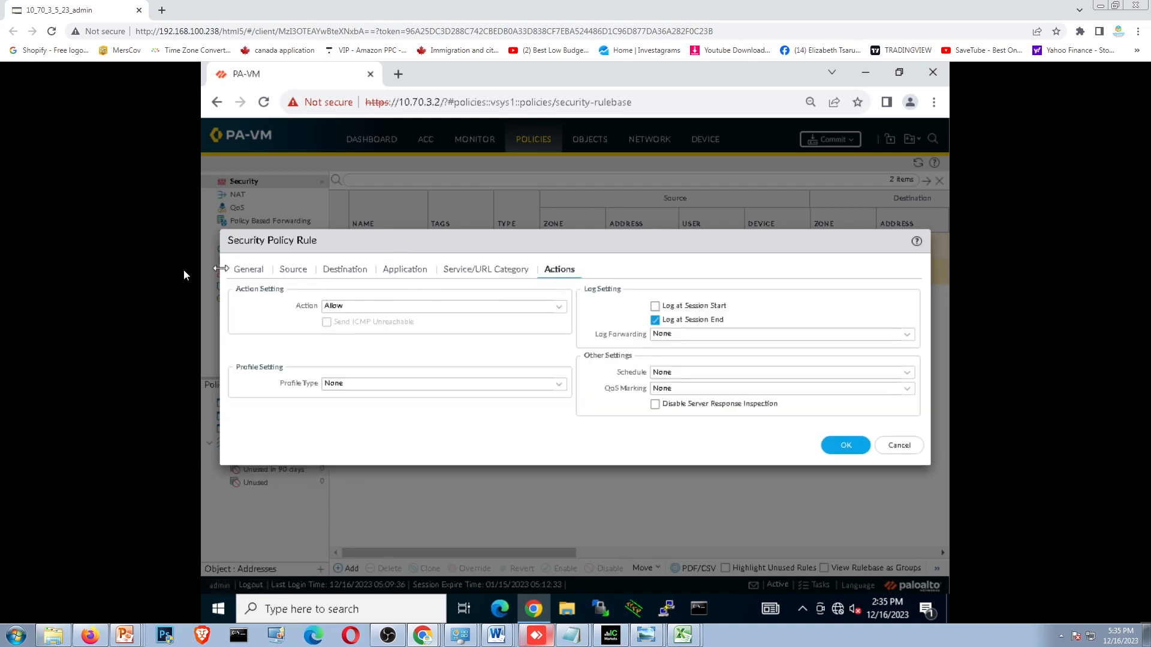
left_click(242, 275)
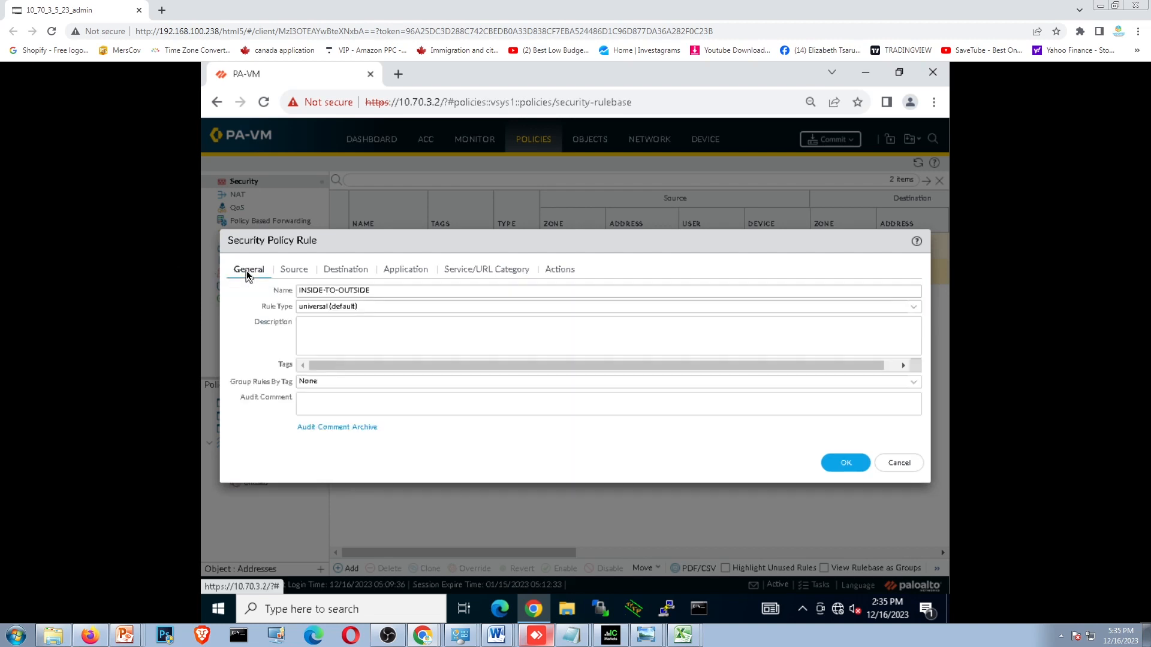
left_click(293, 273)
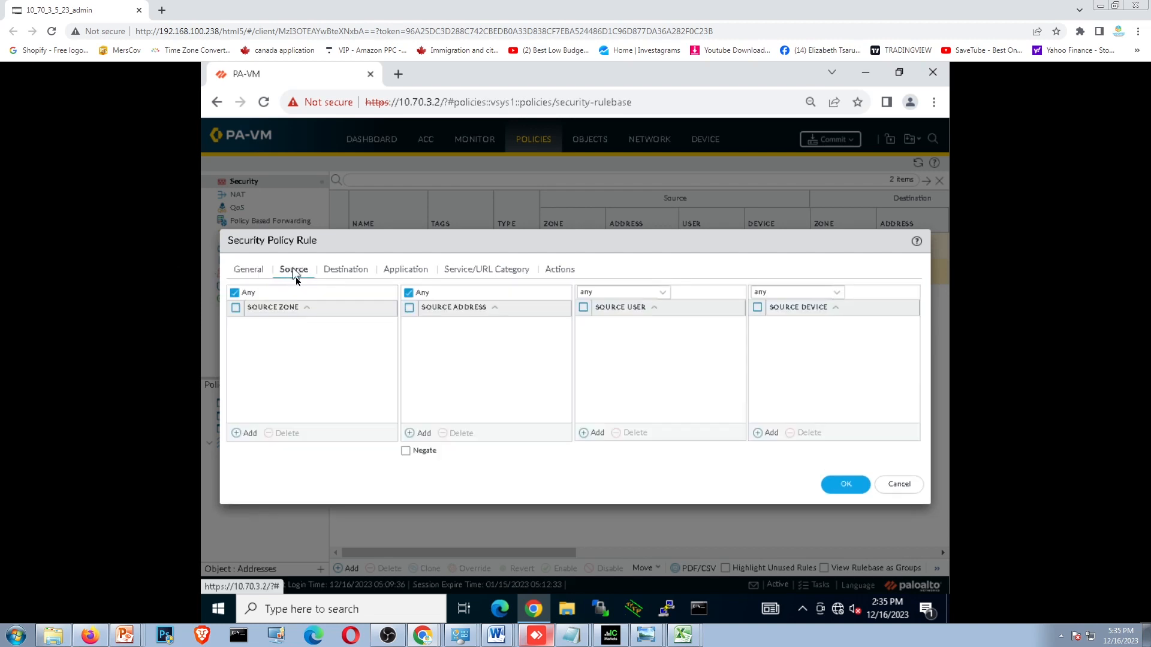
left_click(350, 269)
left_click(429, 271)
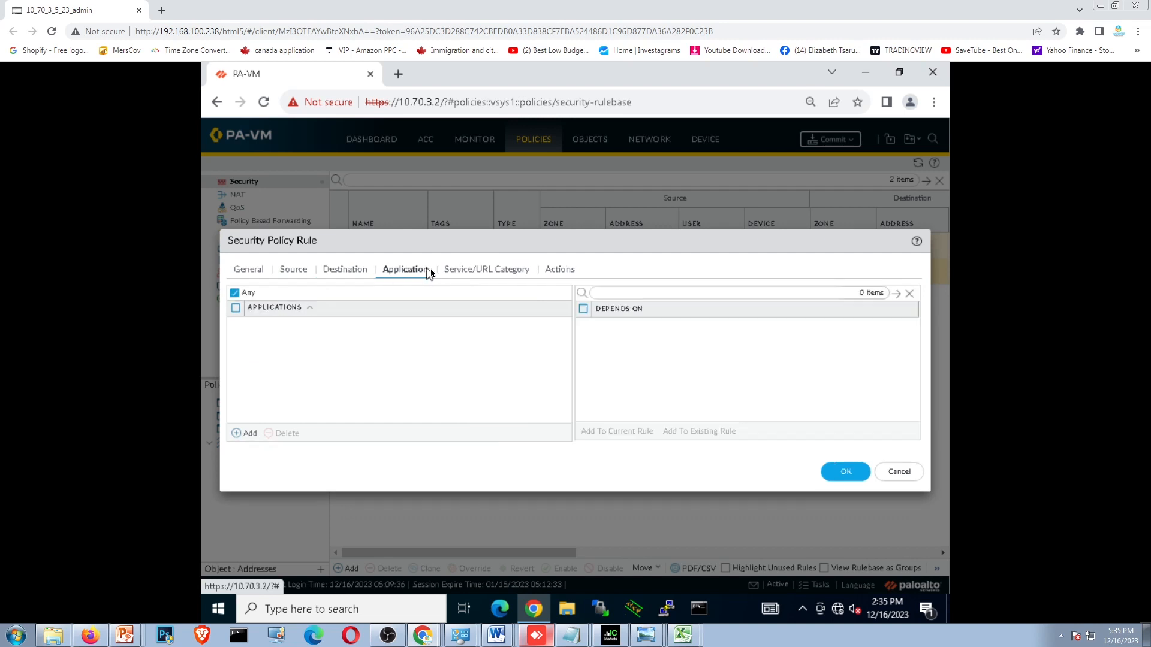
left_click(486, 270)
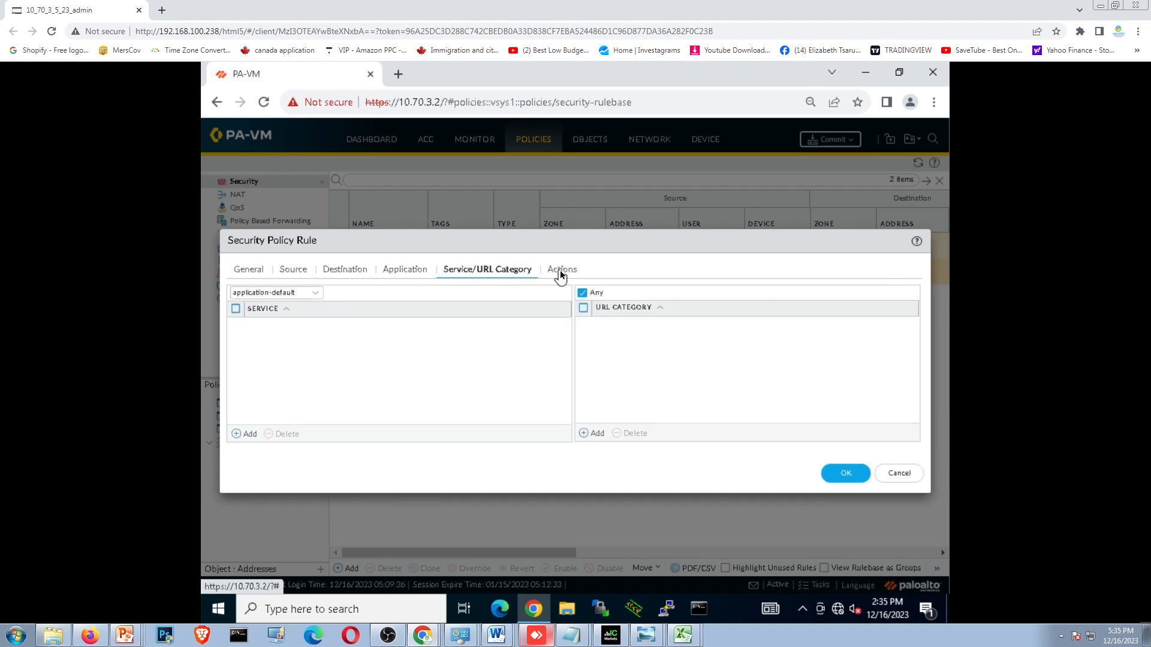
left_click(557, 271)
left_click(851, 446)
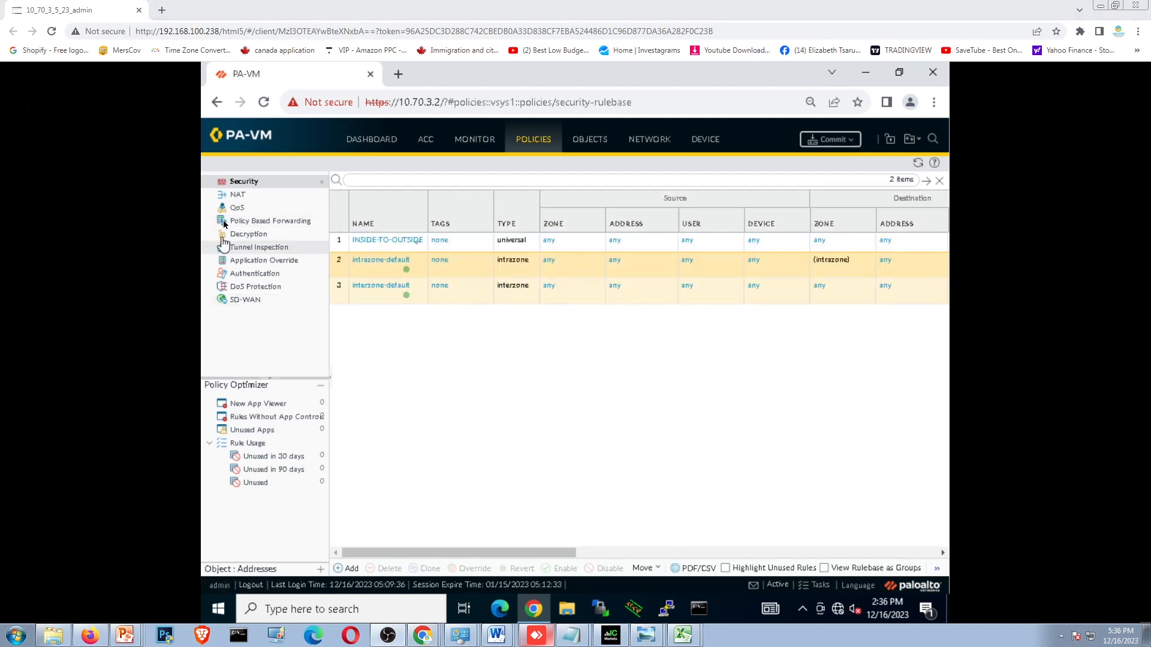
- Create a NAT policy rule named DYNAMIC-NAT with Dynamic IP And Port as its source address translation type
left_click(236, 196)
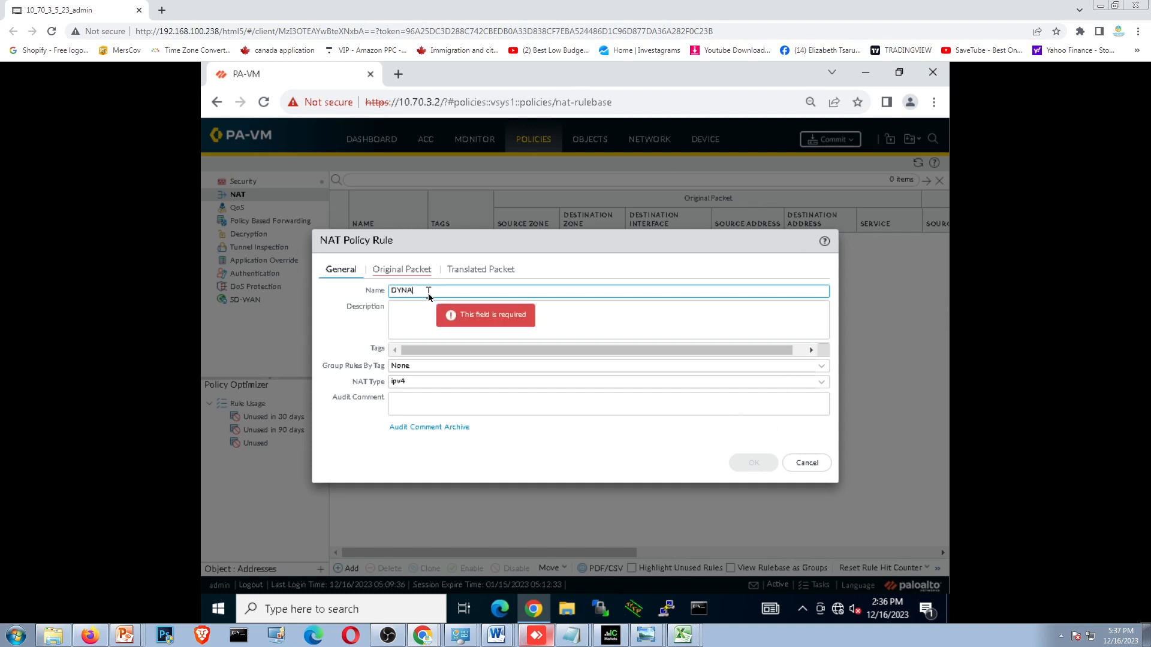
type("MIC-NAT")
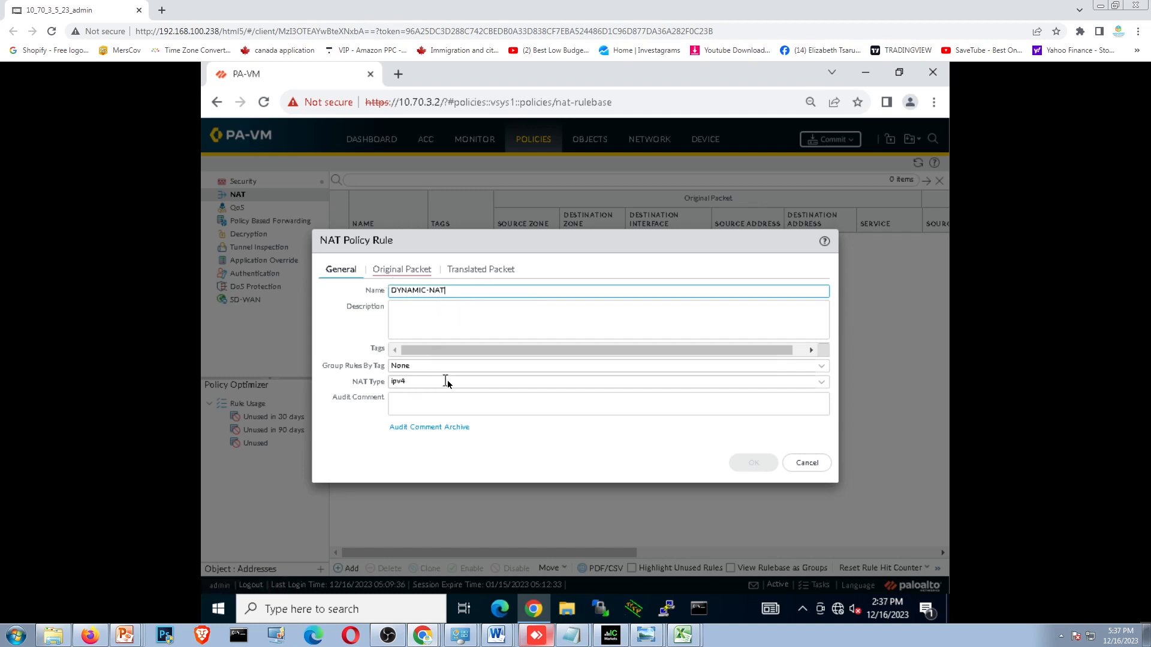
left_click(474, 269)
left_click(559, 307)
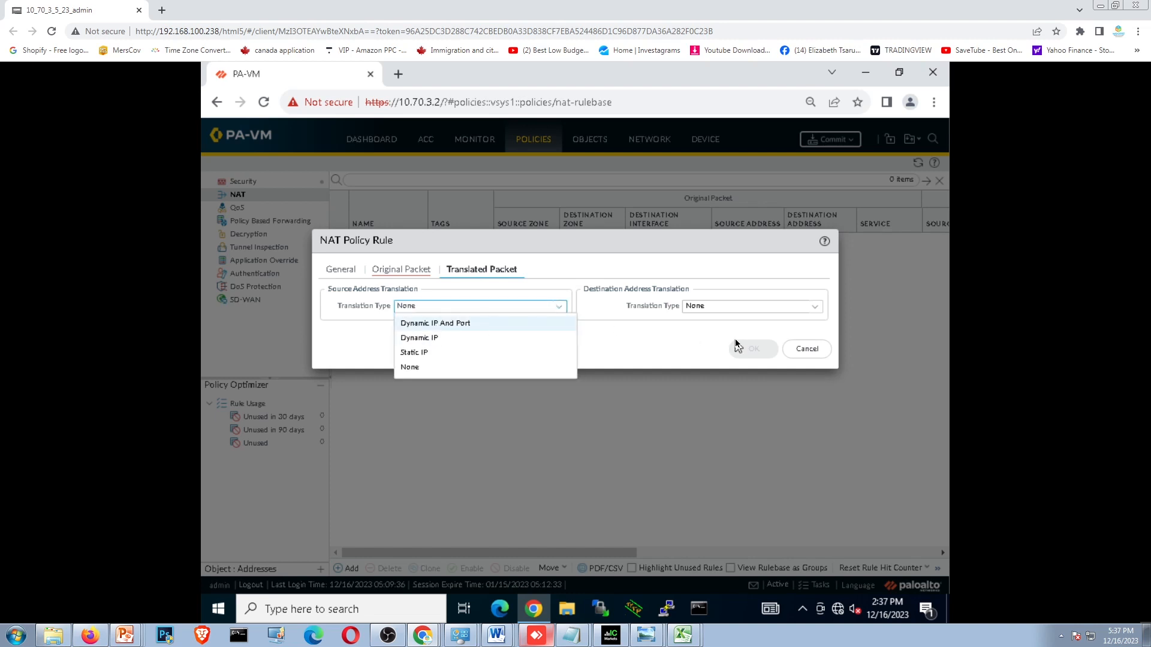
left_click(439, 325)
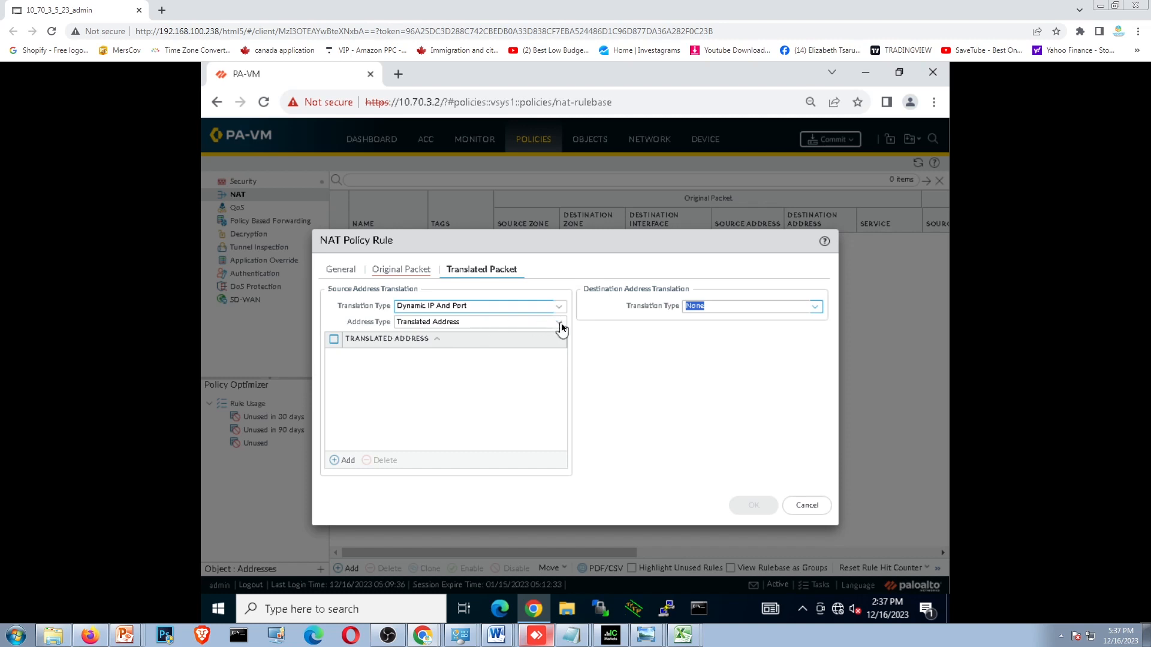
- Set the NAT rule's original packet source zone to any and its destination zone to OUTSIDE
left_click(342, 271)
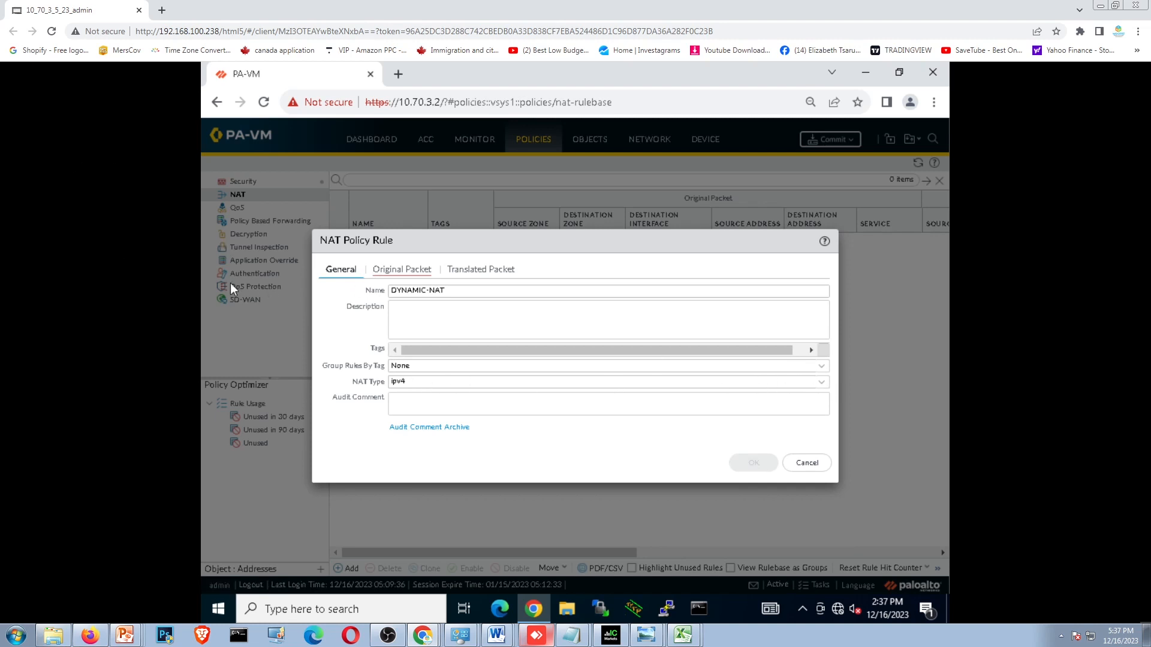
left_click(401, 270)
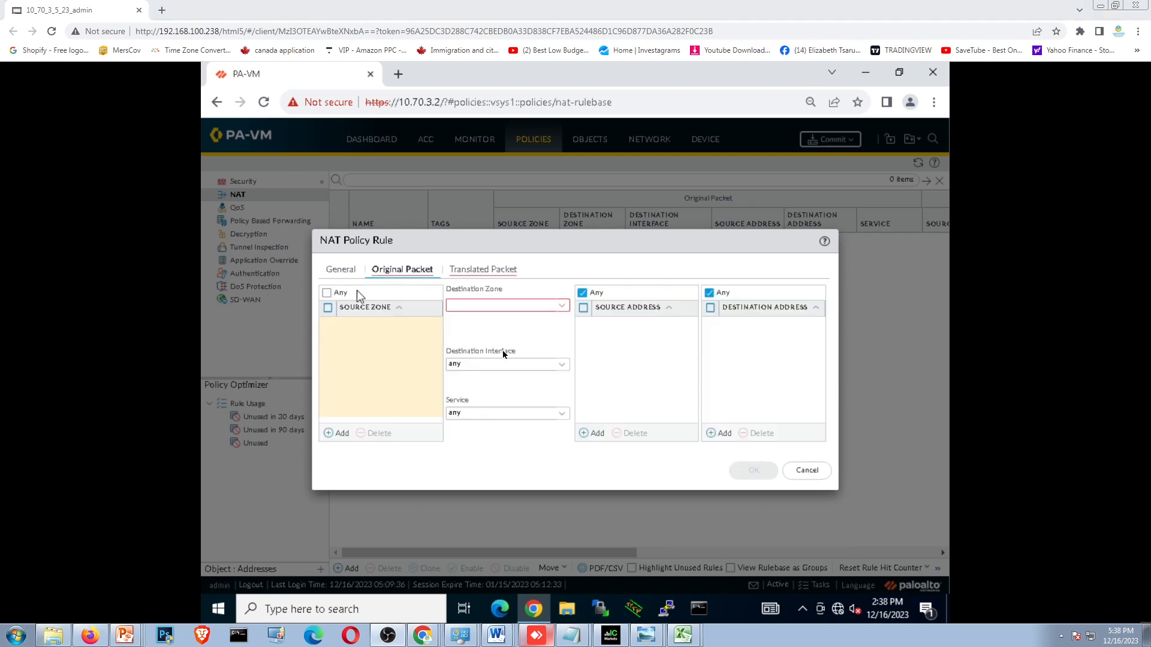
left_click(326, 293)
left_click(563, 307)
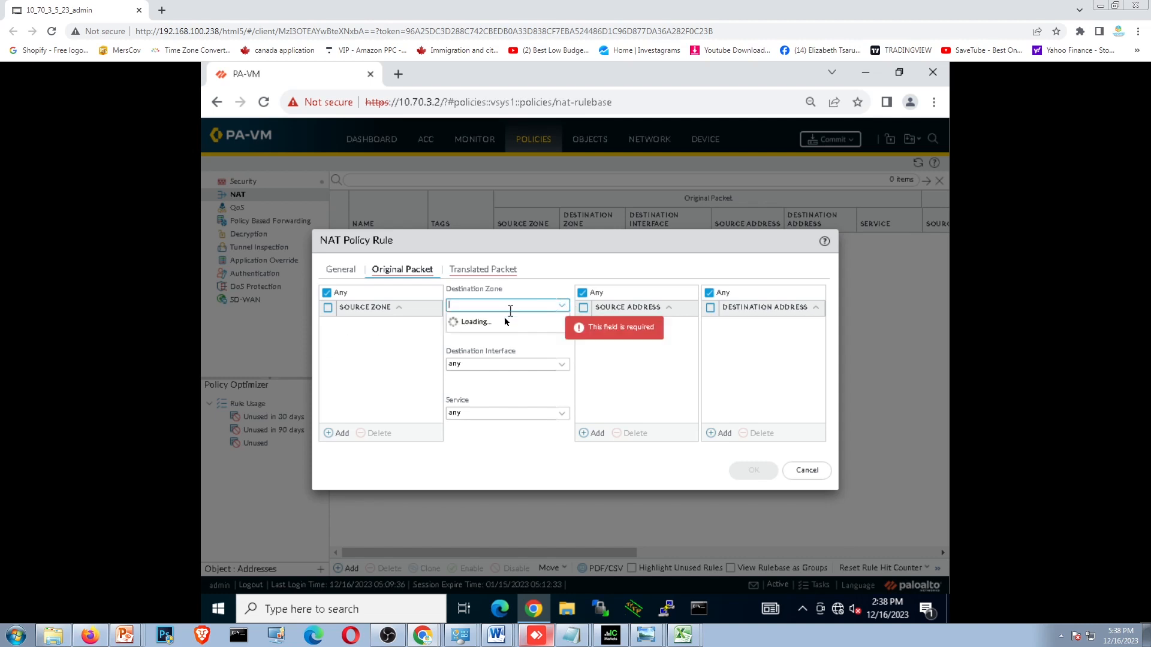
left_click(473, 352)
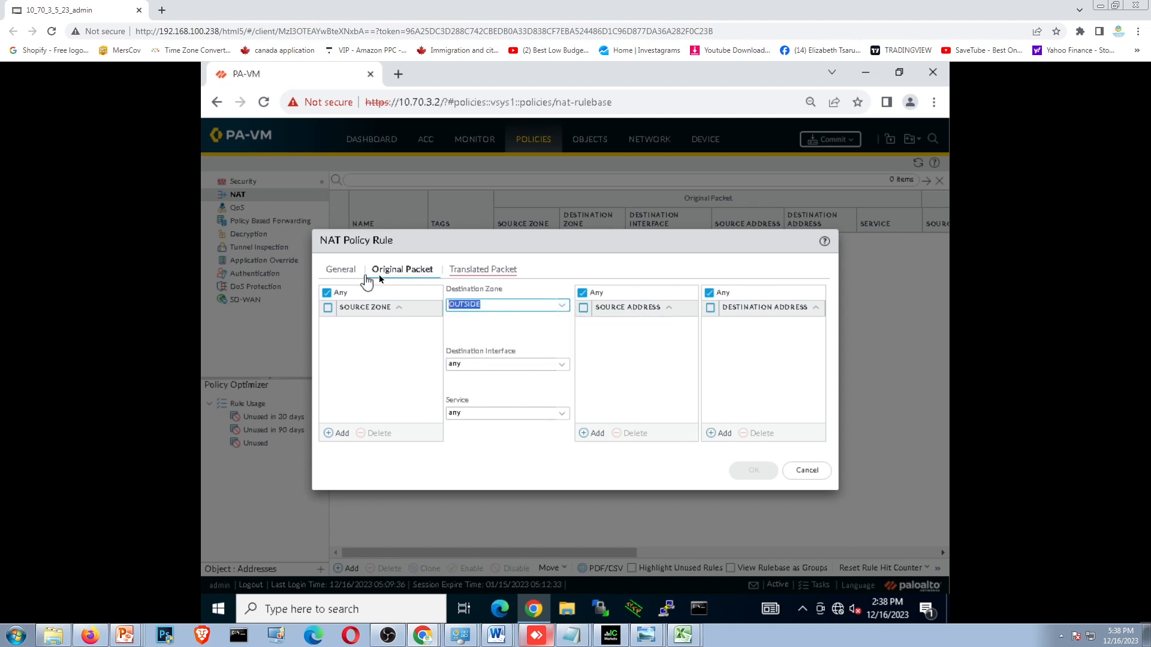
- Set the NAT rule's source translation address type to Interface Address and its interface to ethernet1/1
left_click(501, 271)
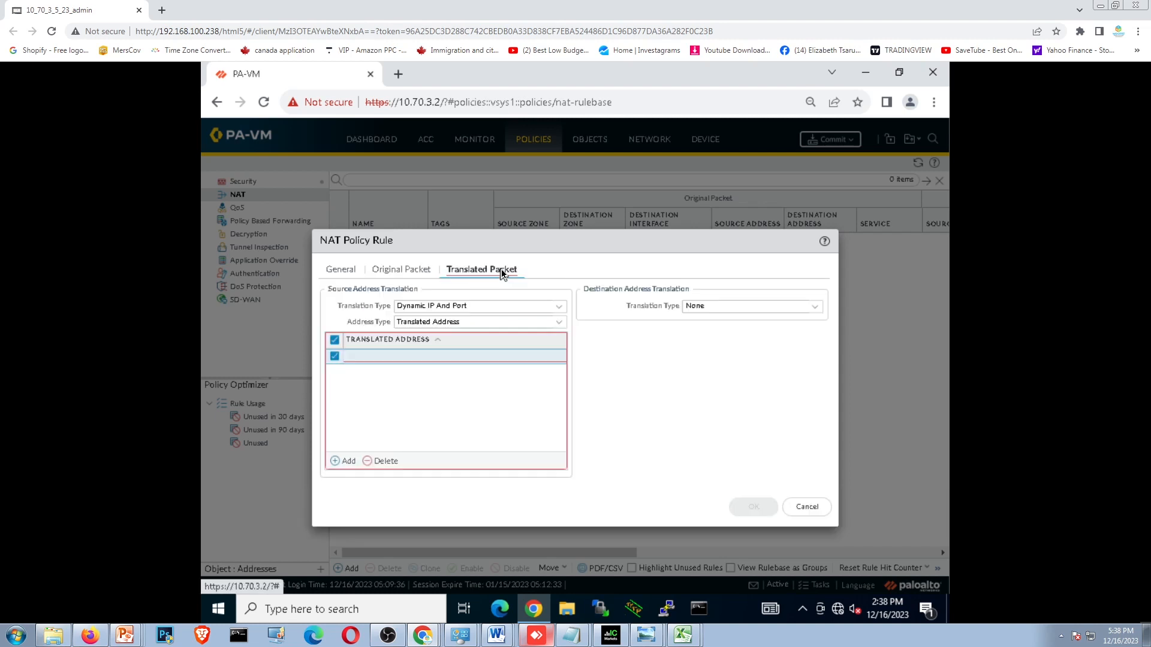
left_click(559, 324)
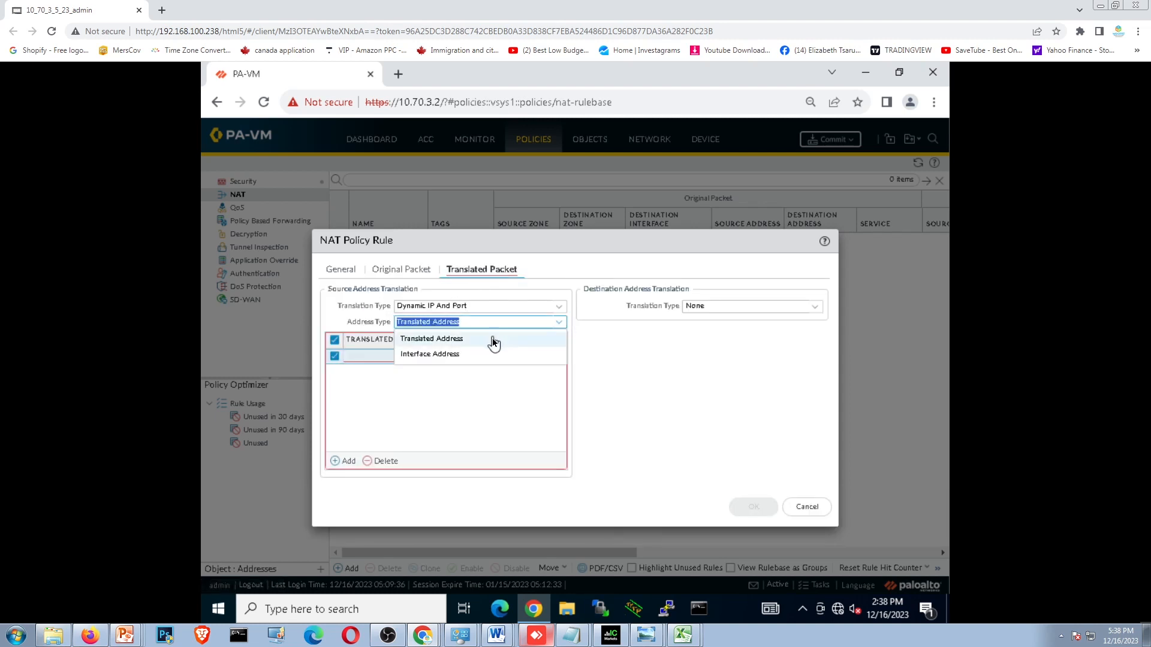
left_click(488, 354)
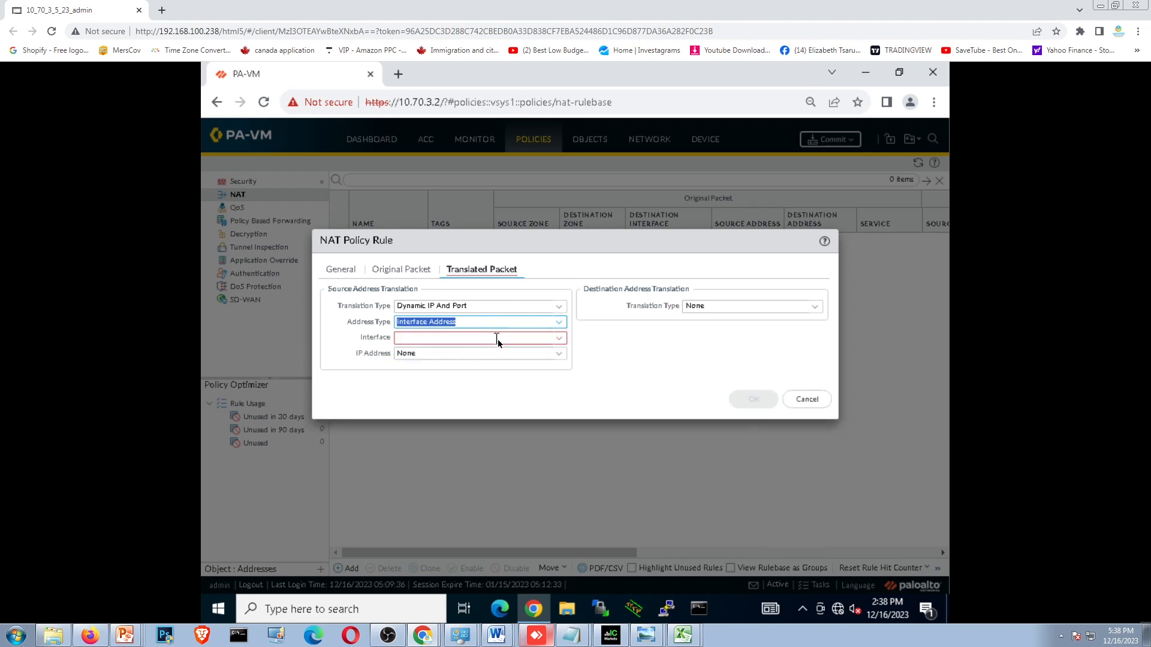
left_click(559, 339)
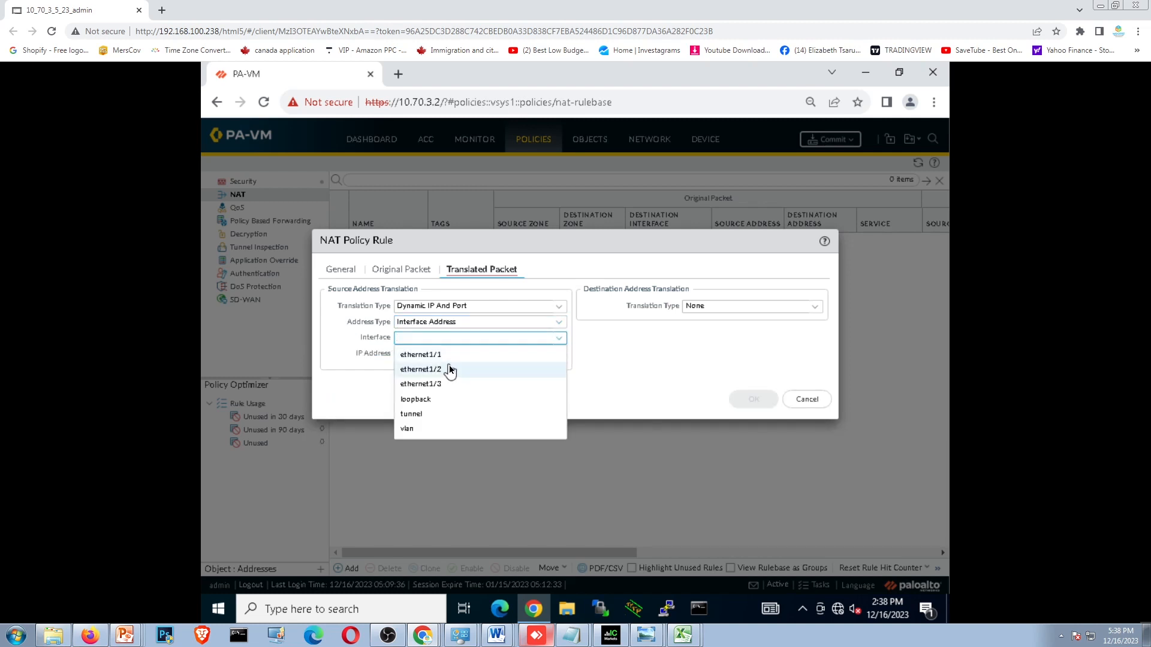
left_click(443, 357)
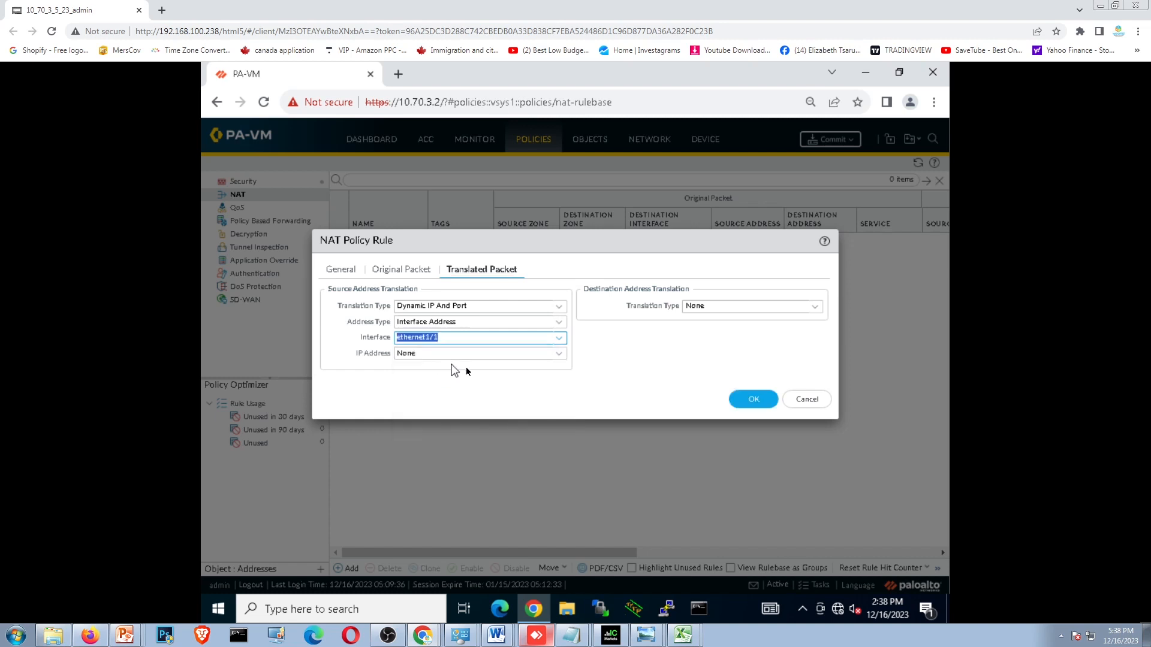
- Choose 192.168.1.2 as the source translation IP address and save the DYNAMIC-NAT rule
left_click(561, 353)
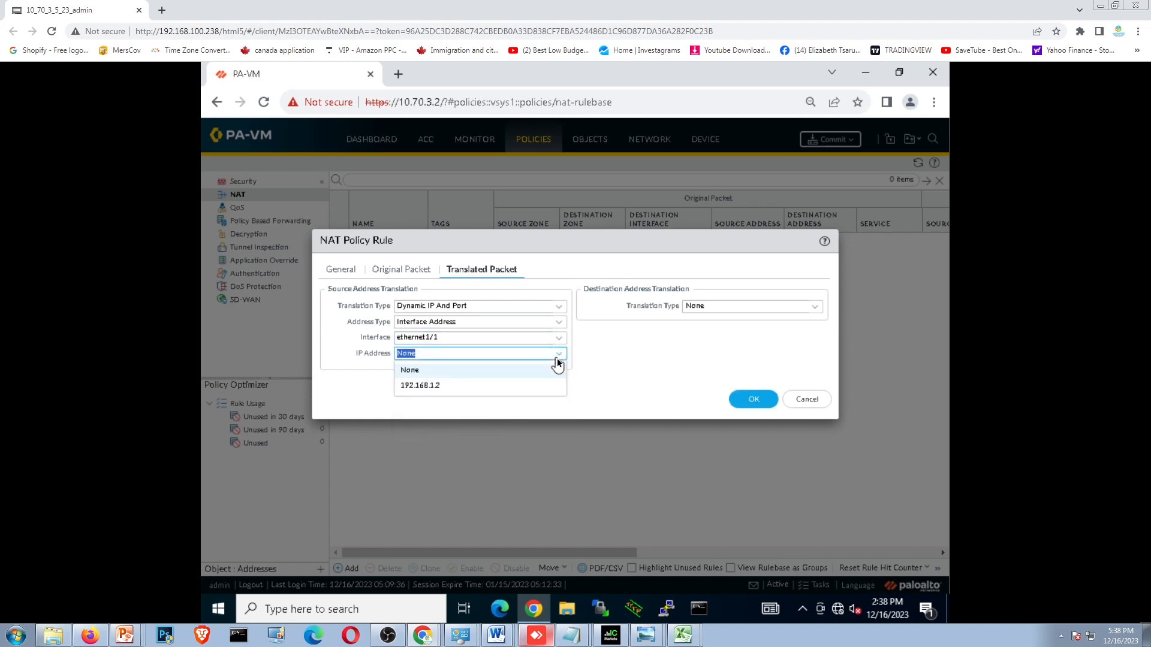
left_click(619, 370)
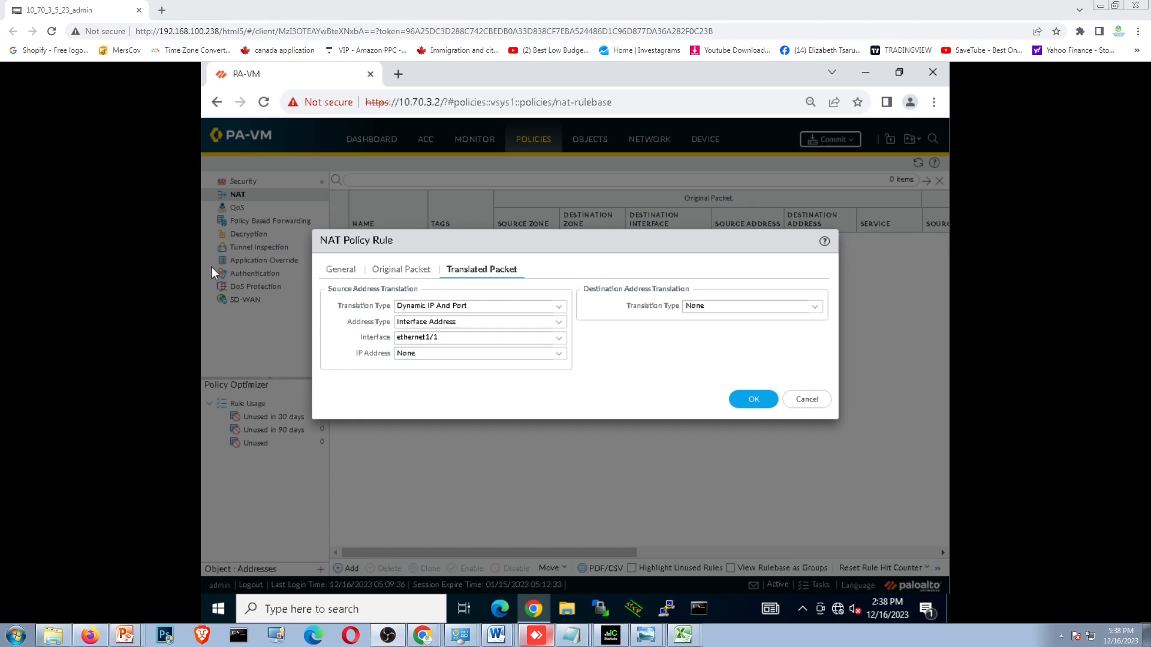
left_click(564, 356)
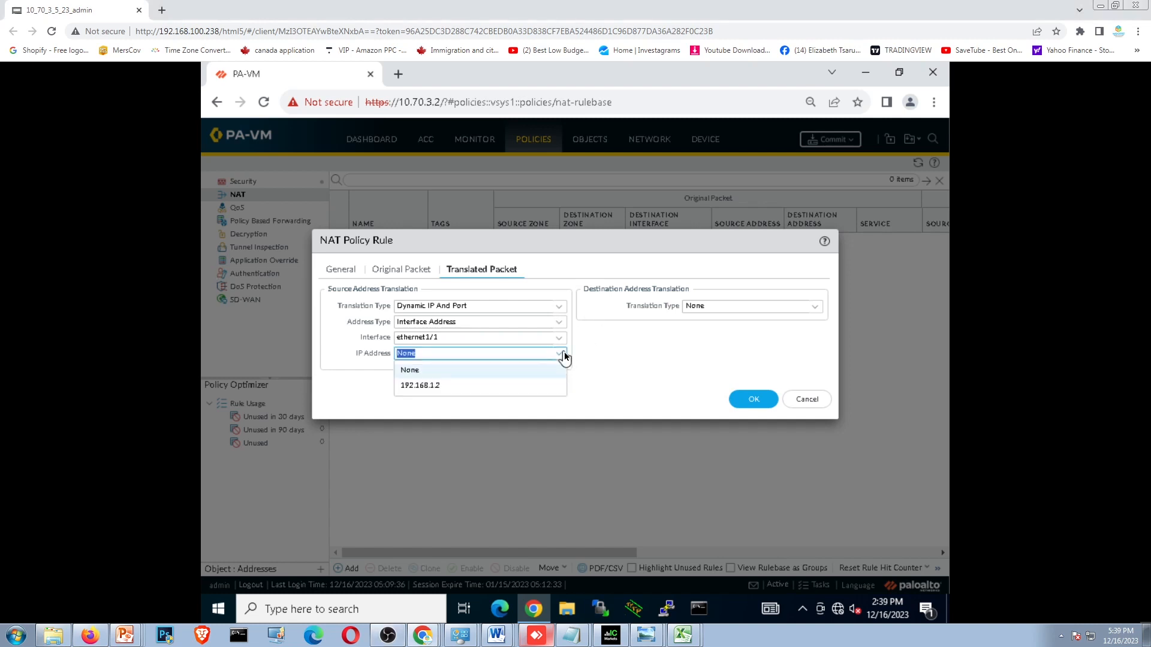
left_click(431, 386)
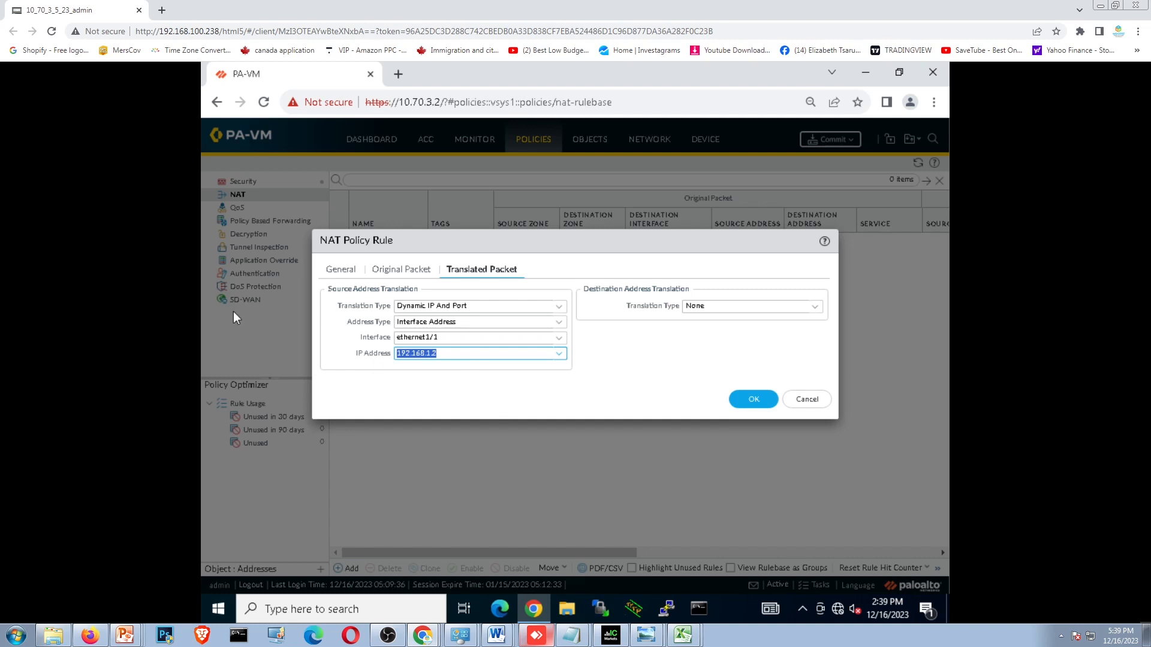
left_click(754, 400)
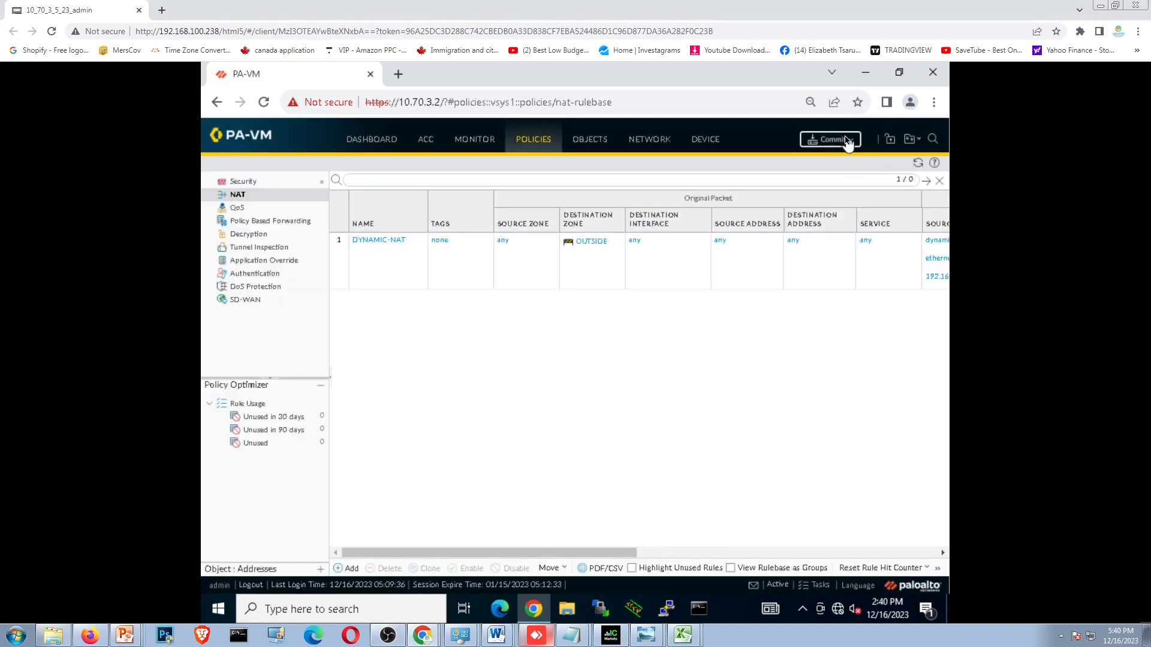
- Try to commit all pending configuration changes to the firewall and dismiss the commit status
left_click(846, 141)
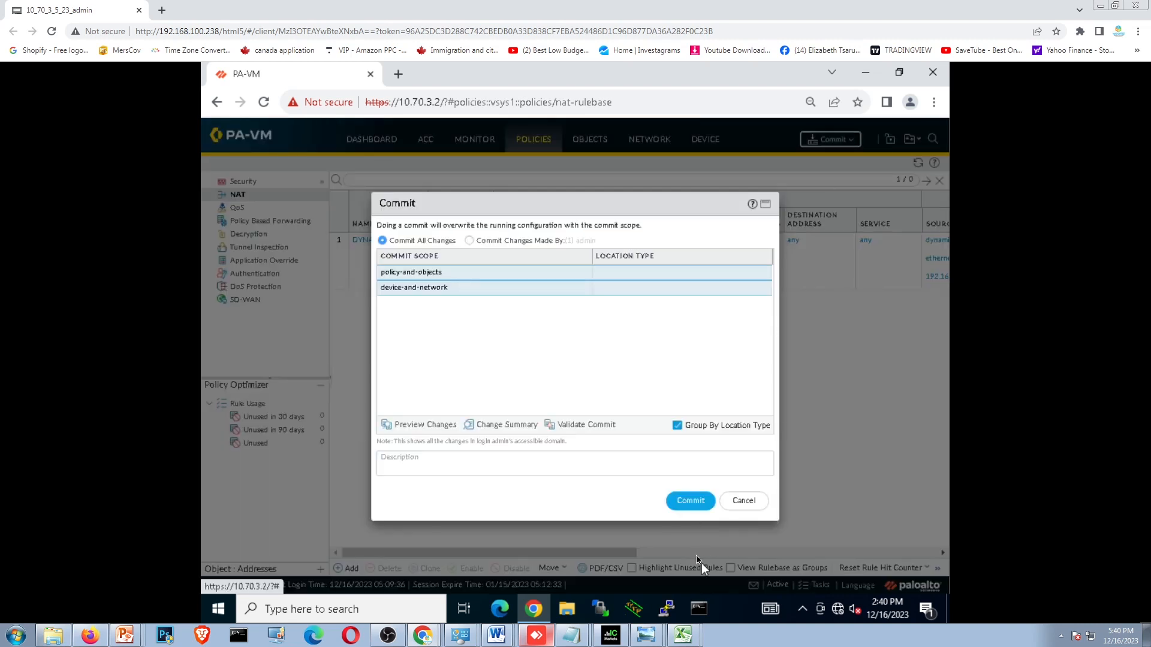
left_click(696, 501)
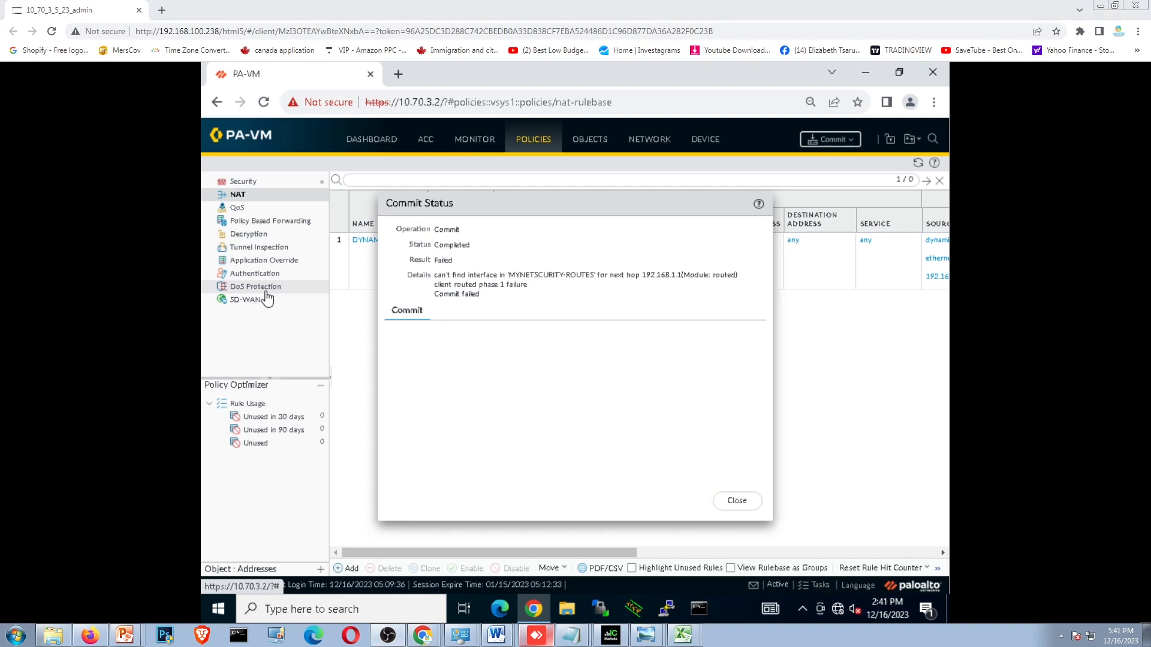
left_click(744, 502)
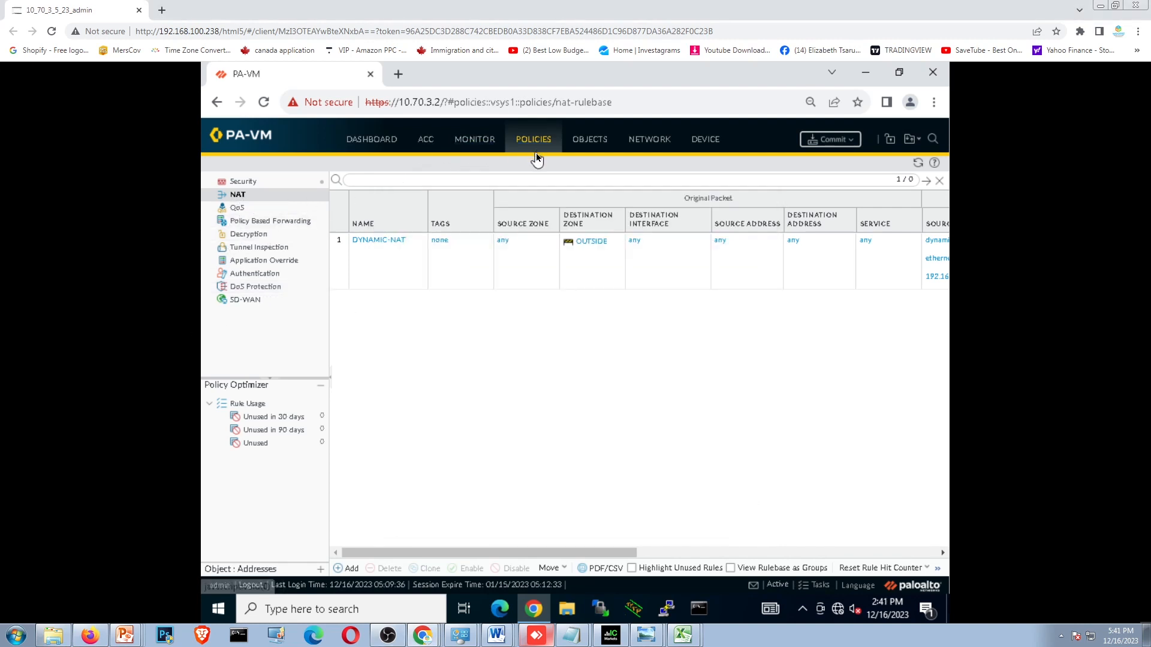
- Open the DEFAULT-ROUTE-TO-R1 static route of the MYNETSCURITY-ROUTES virtual router for editing
left_click(649, 140)
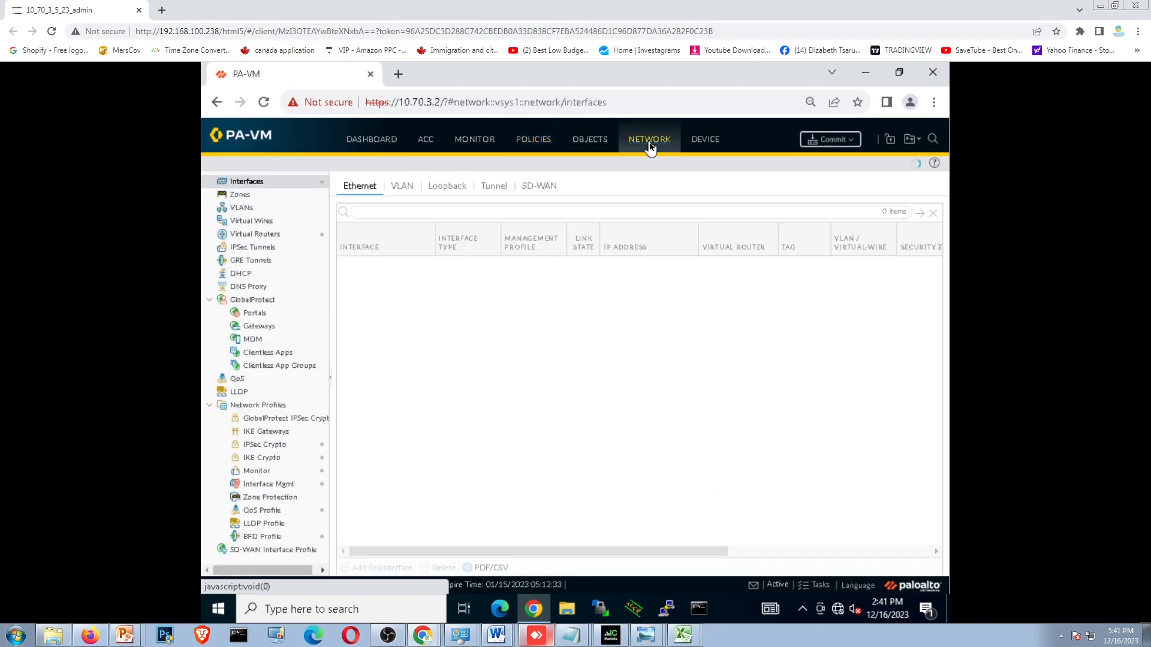
left_click(252, 222)
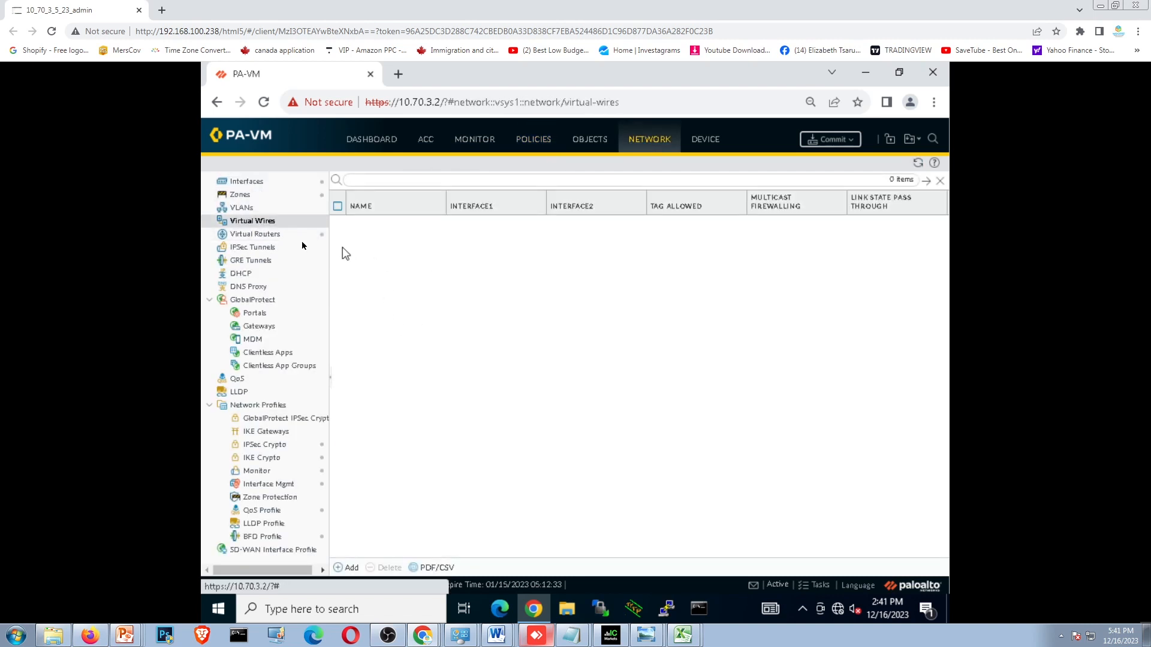
left_click(277, 235)
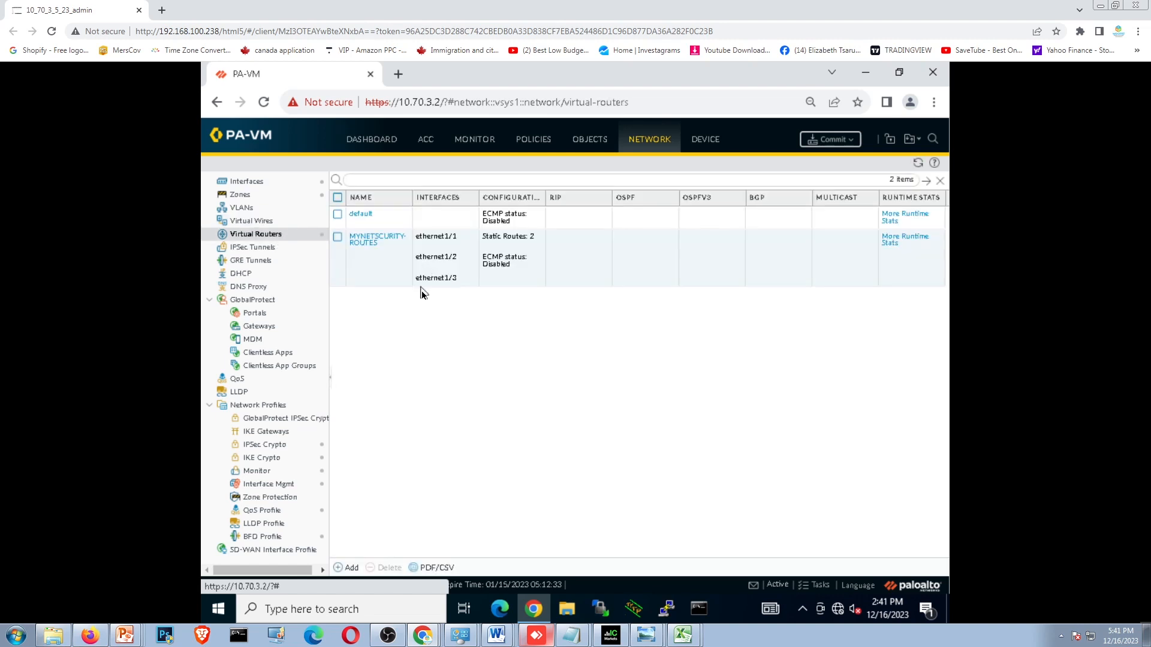
left_click(374, 241)
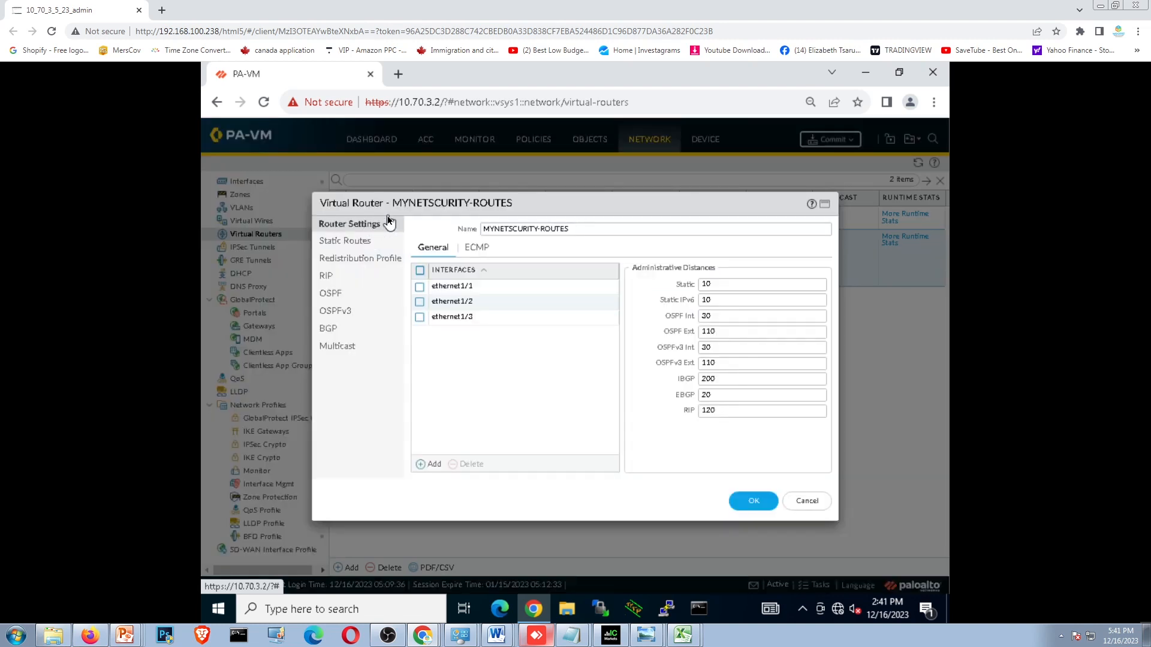
left_click(345, 241)
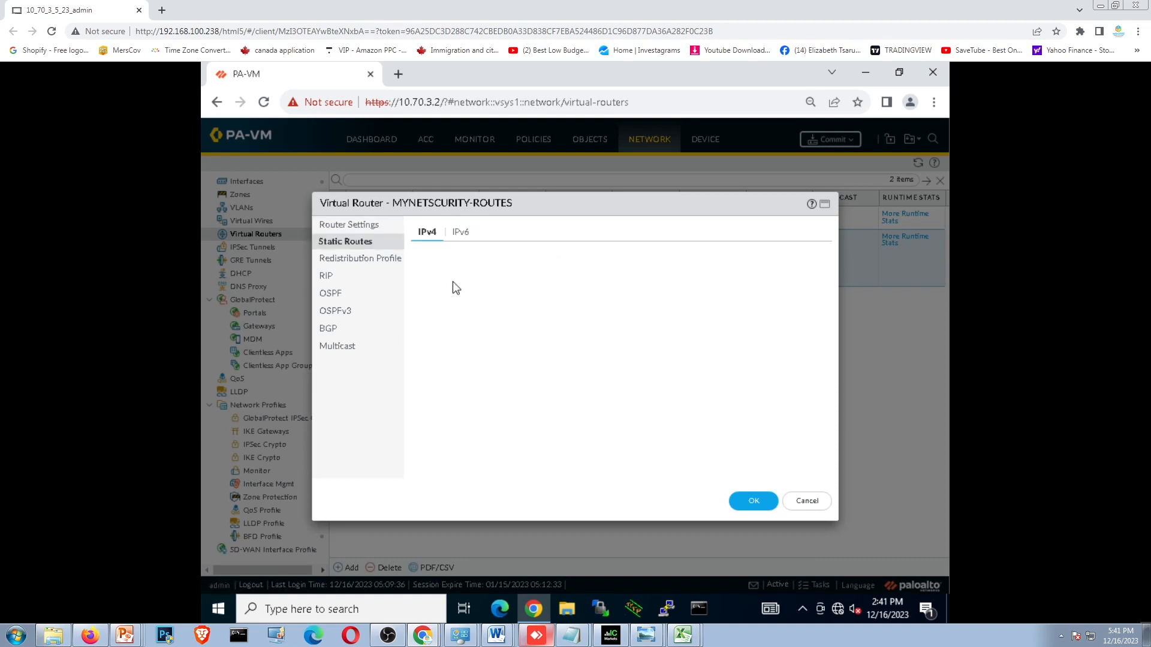
left_click(447, 317)
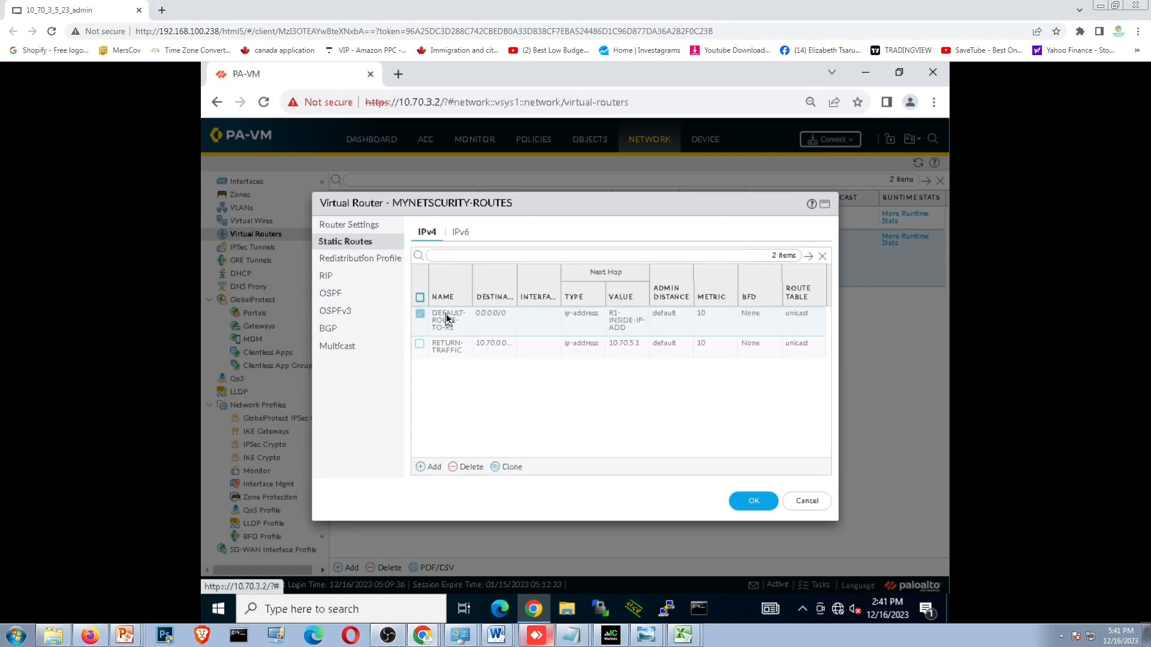
left_click(447, 318)
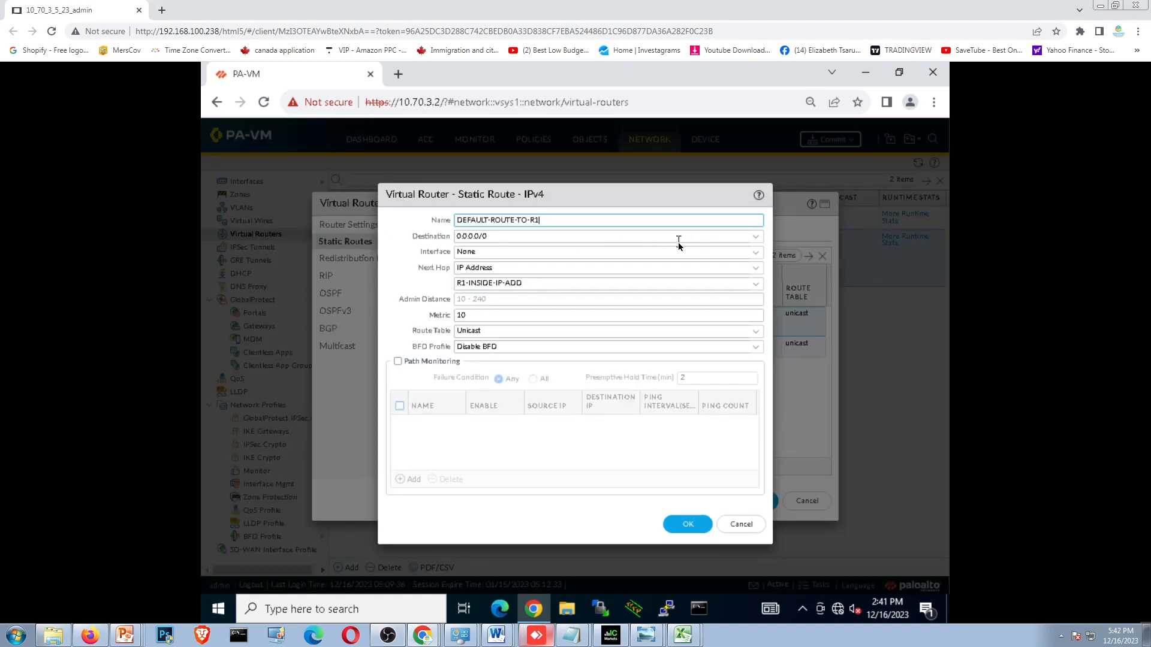
- Keep 0.0.0.0/0 as the default route's destination, set its interface to ethernet1/1, and save the route
left_click(755, 237)
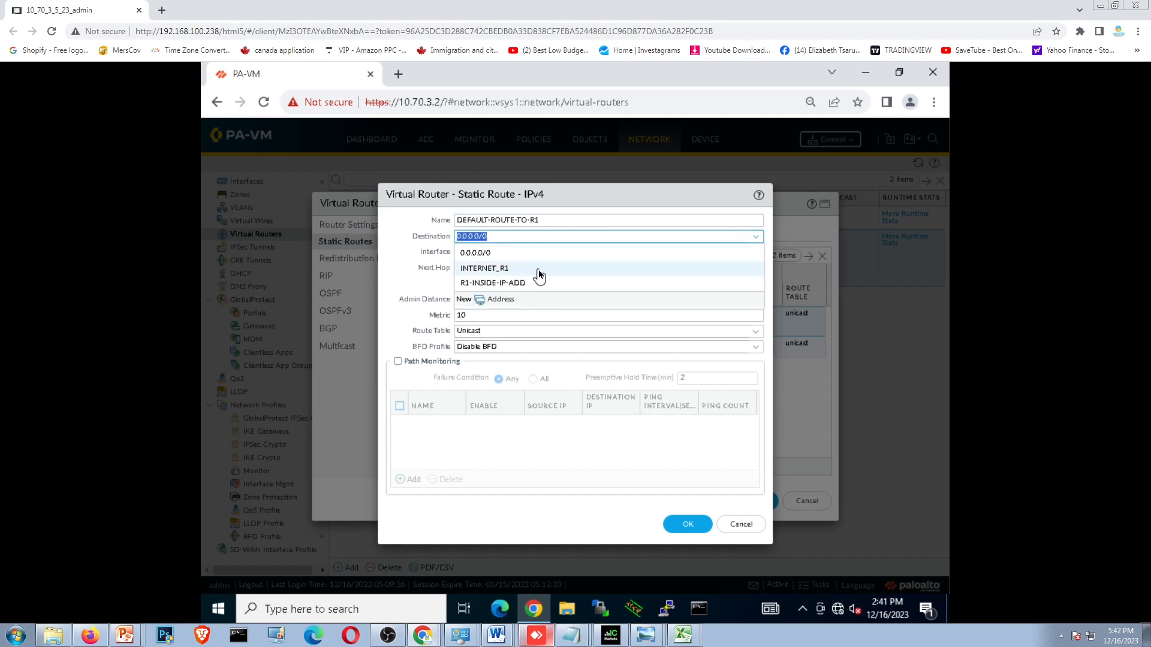
left_click(512, 254)
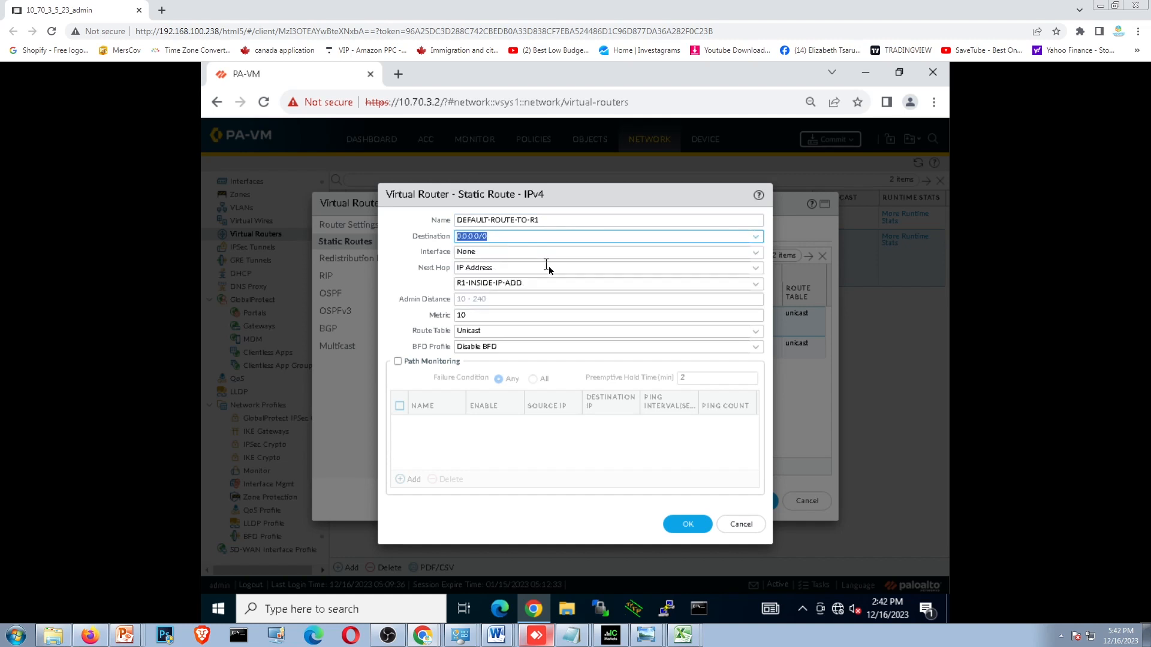
left_click(756, 253)
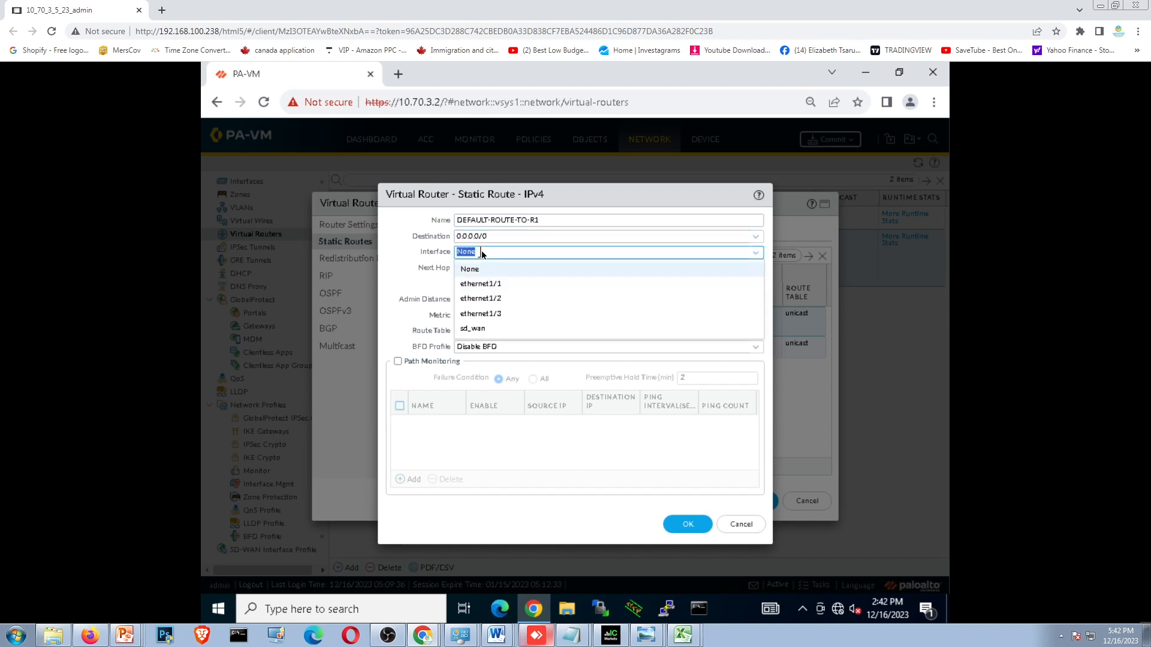
left_click(493, 285)
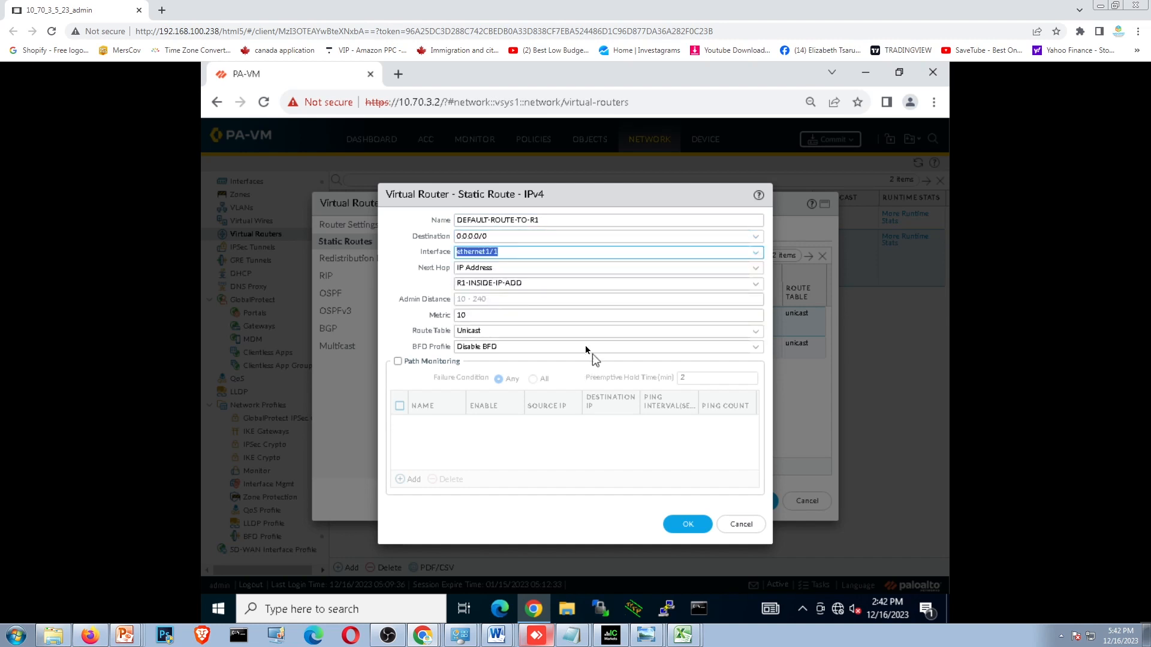
left_click(1114, 7)
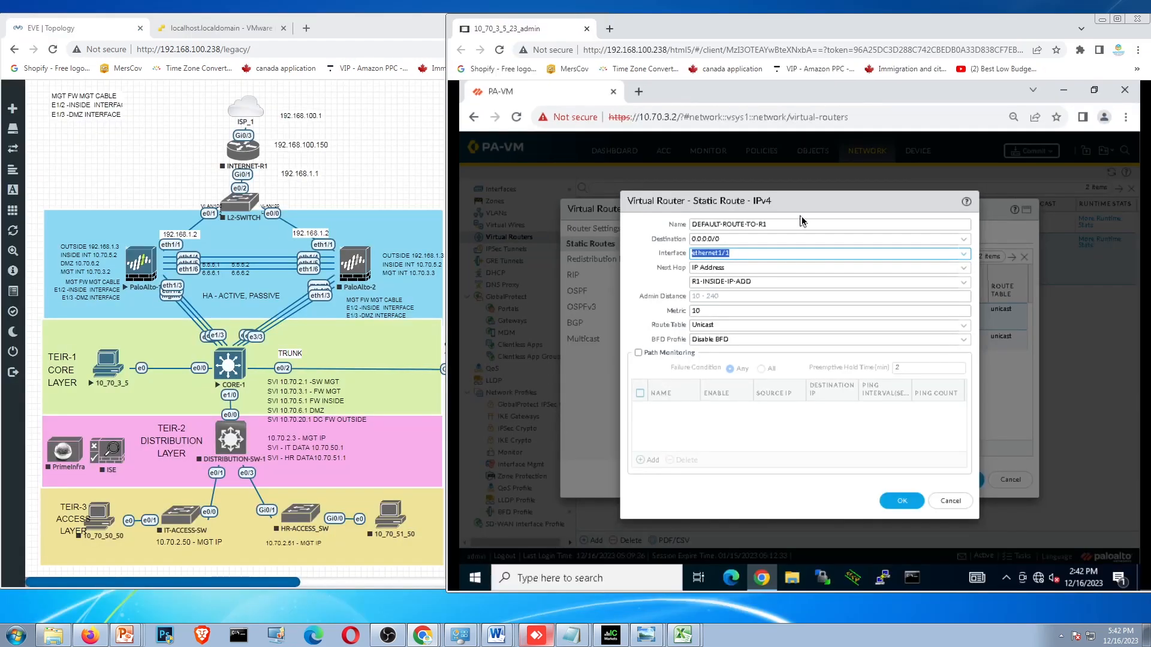
left_click(169, 258)
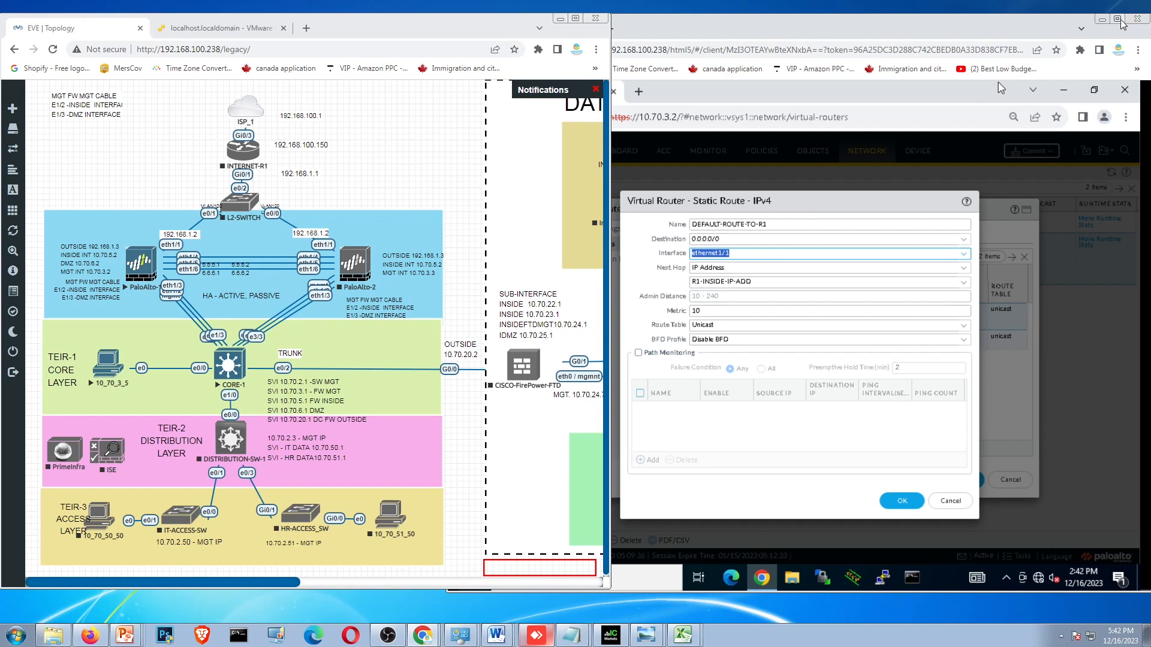
left_click(1102, 19)
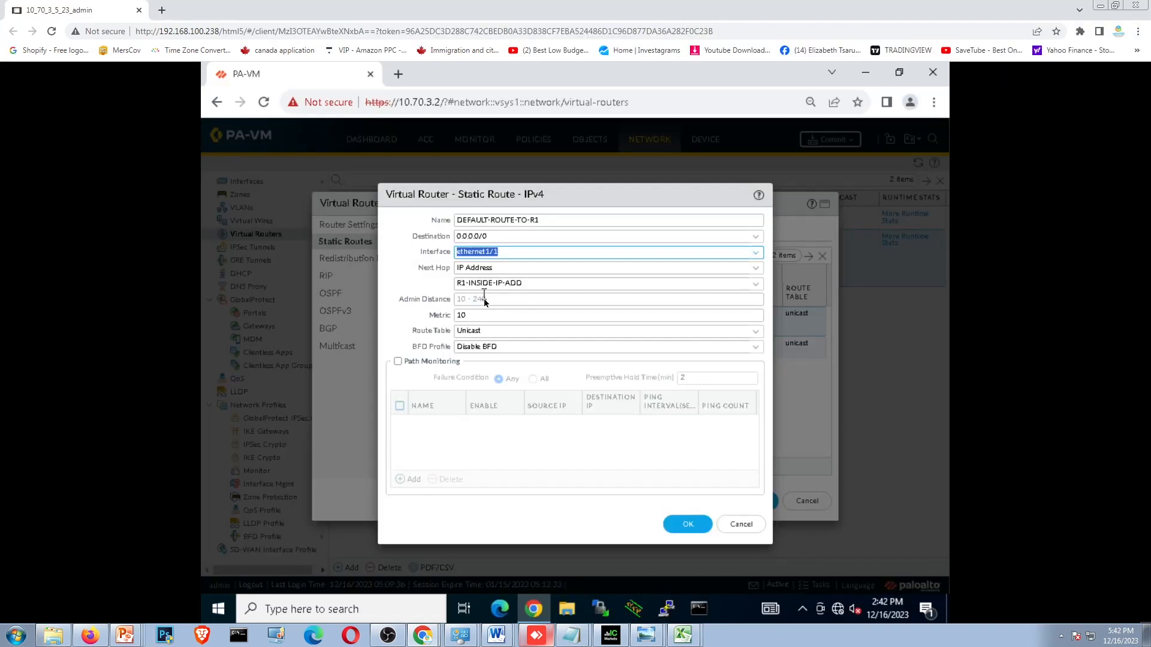
left_click(688, 527)
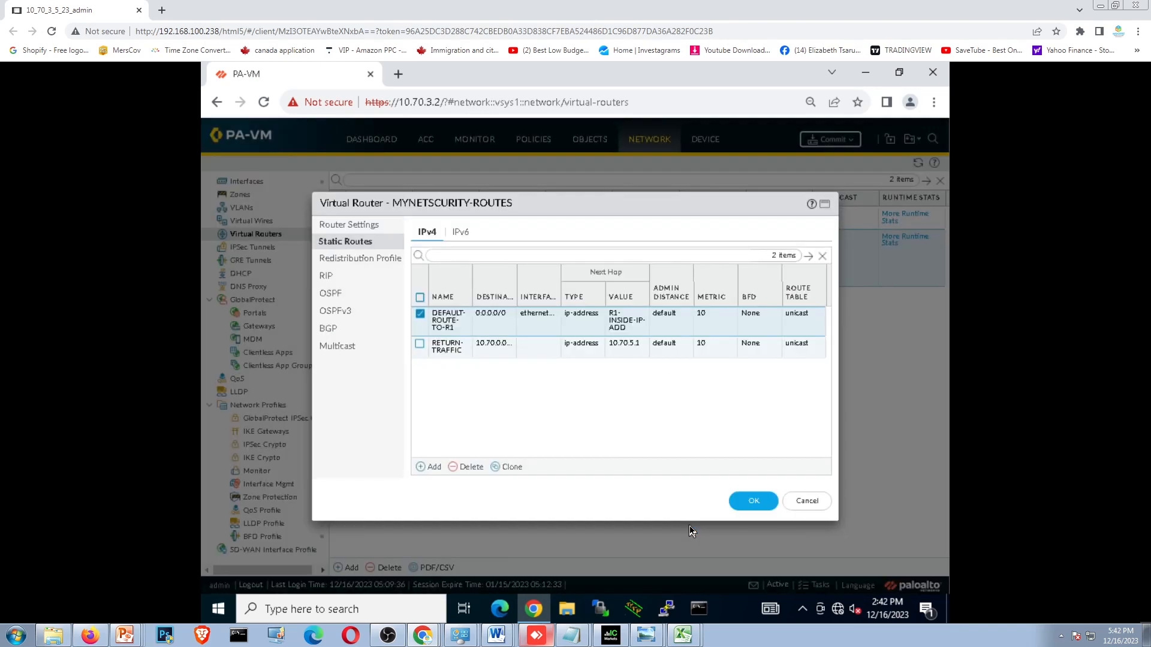
- Set the RETURN-TRAFFIC static route's interface to ethernet1/2 after checking the topology, then save the route and the virtual router
left_click(439, 351)
left_click(440, 350)
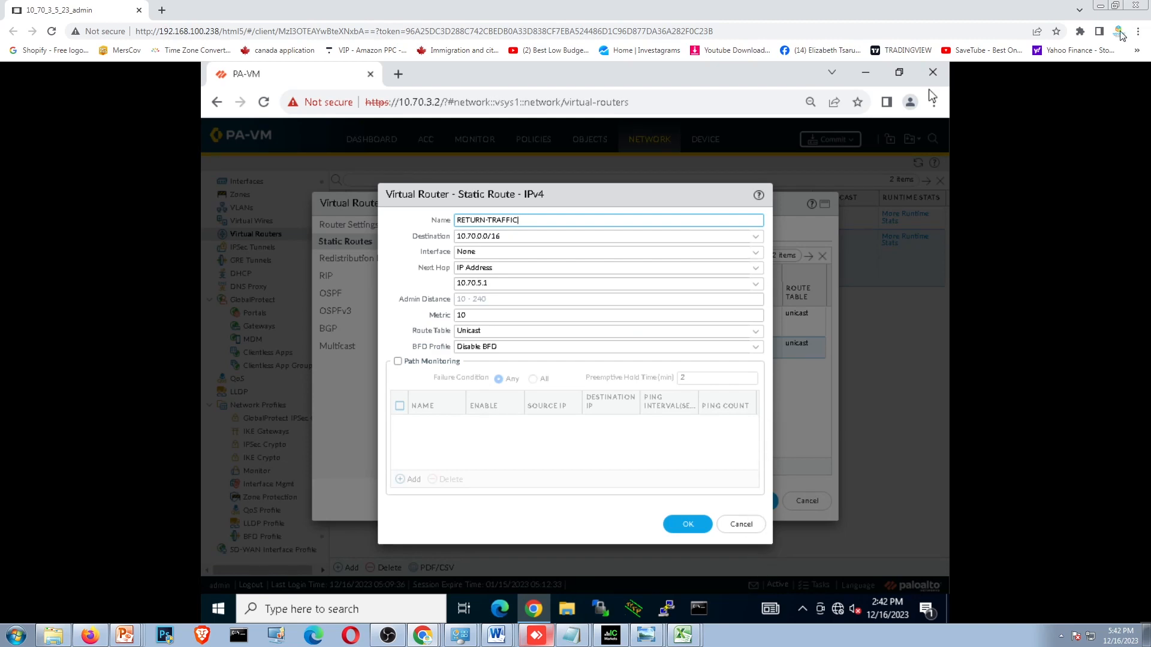
left_click(1115, 6)
left_click(249, 197)
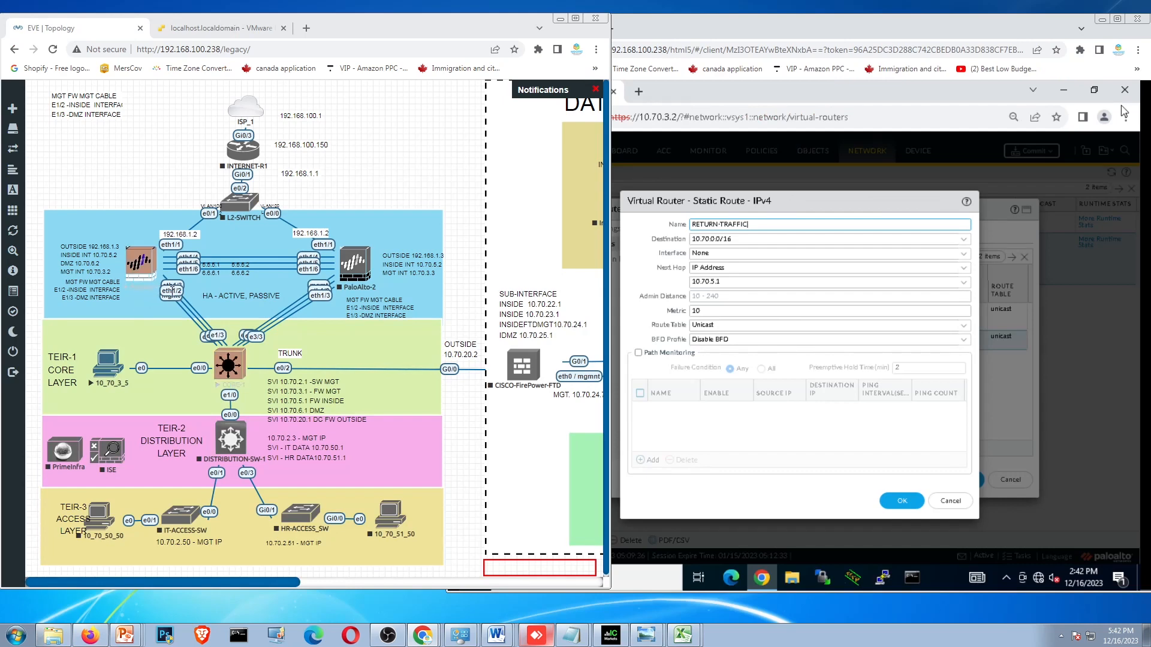
left_click(1103, 20)
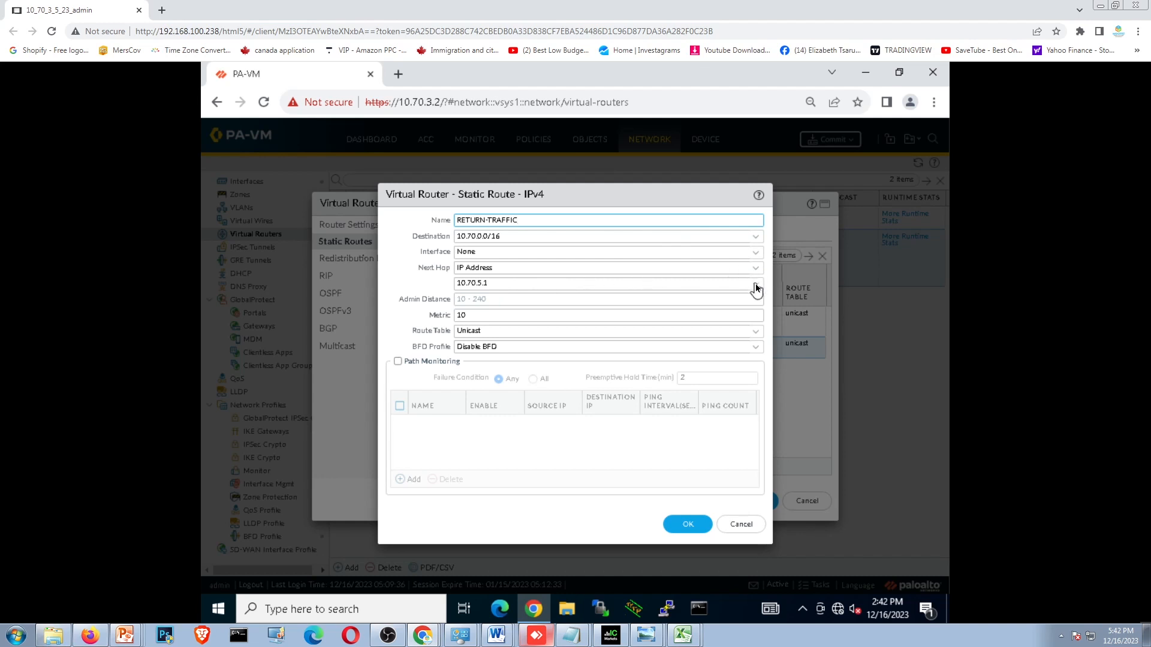
left_click(755, 252)
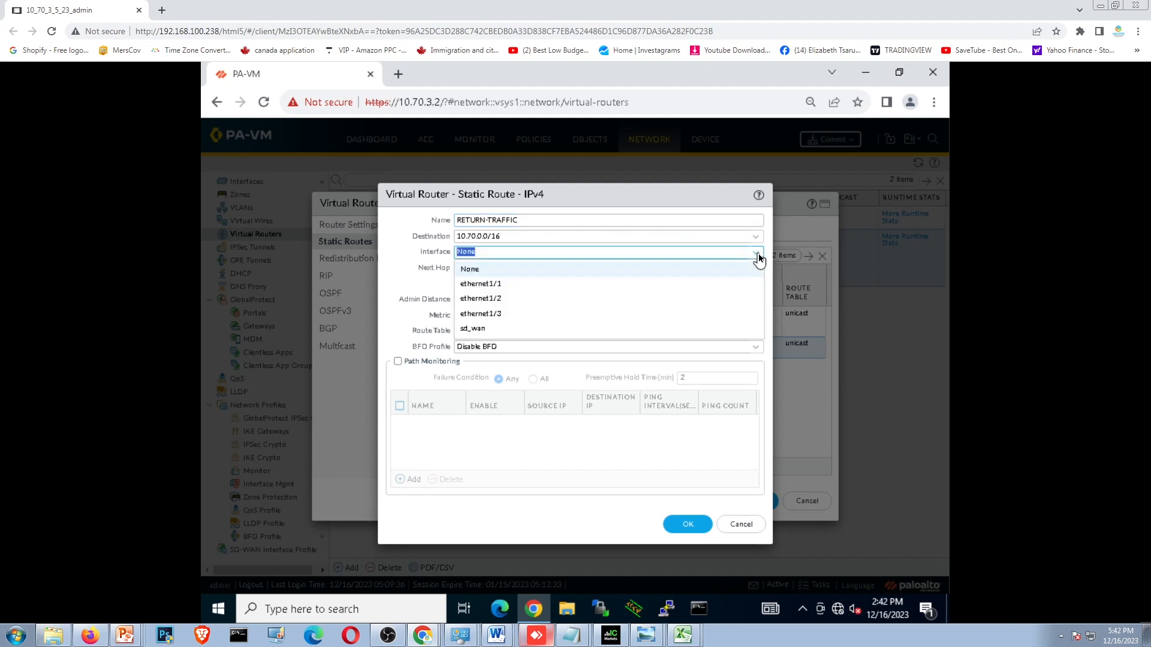
left_click(548, 301)
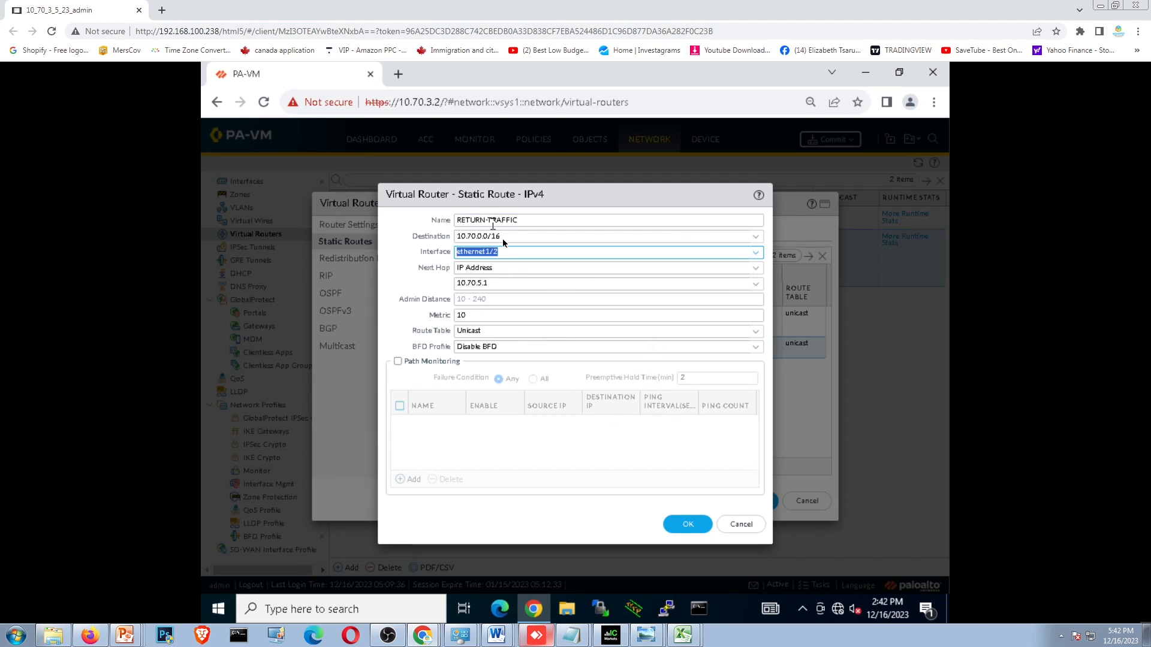
left_click(684, 527)
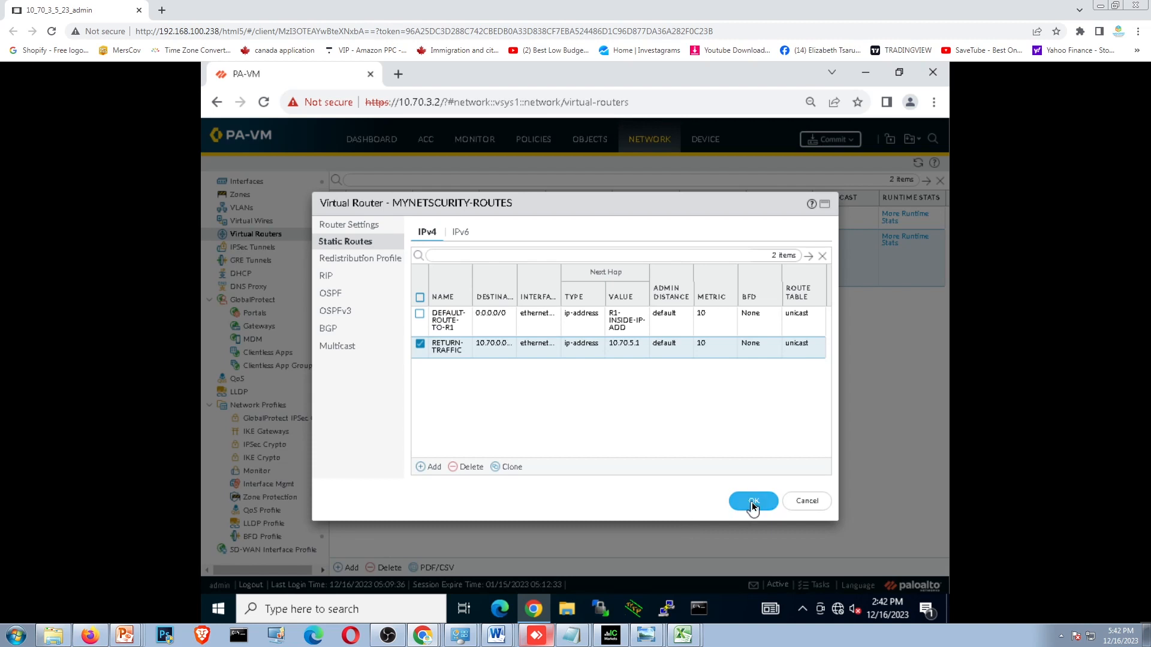
left_click(754, 503)
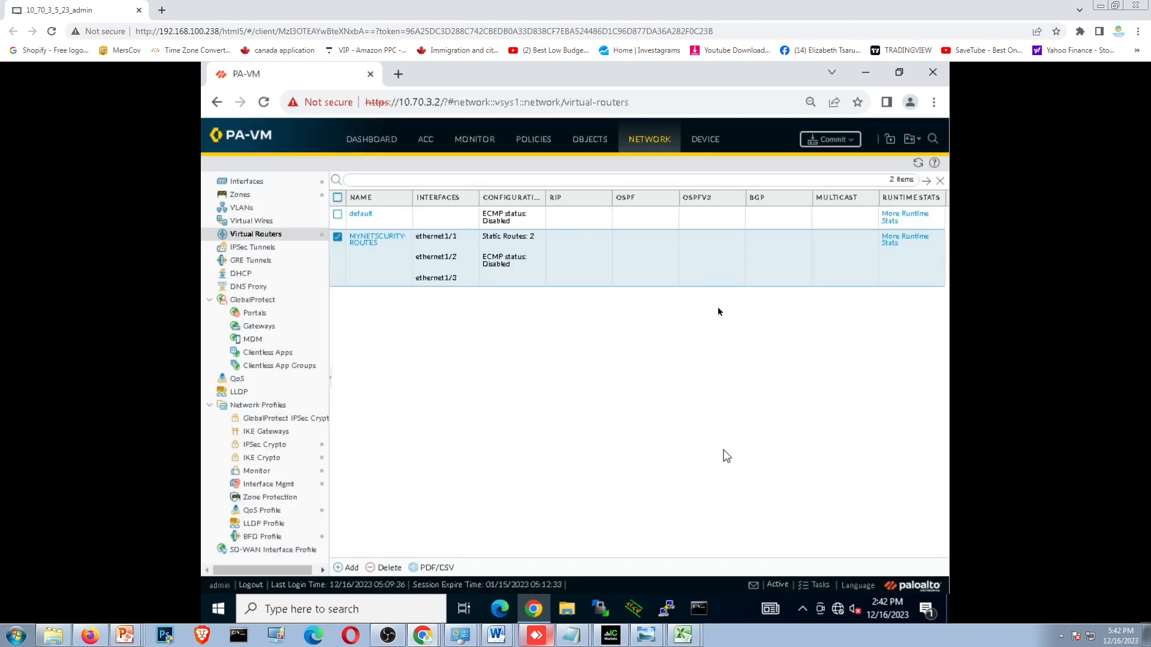
- Commit the static route changes to the firewall and dismiss the commit status
left_click(823, 144)
left_click(689, 500)
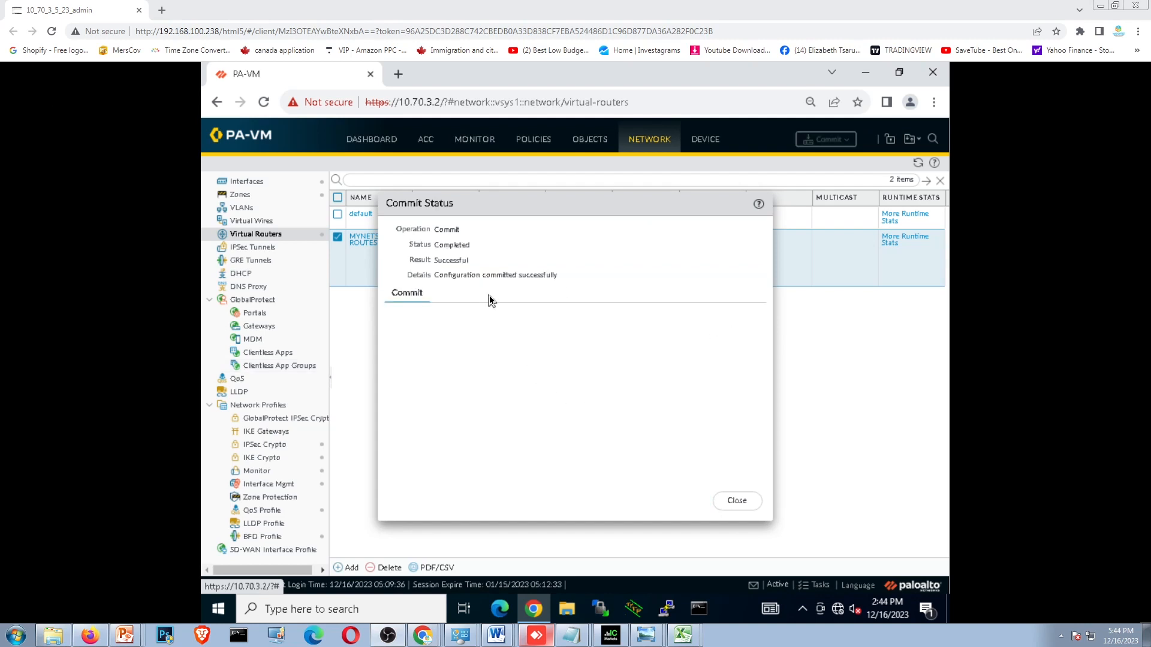
left_click(746, 506)
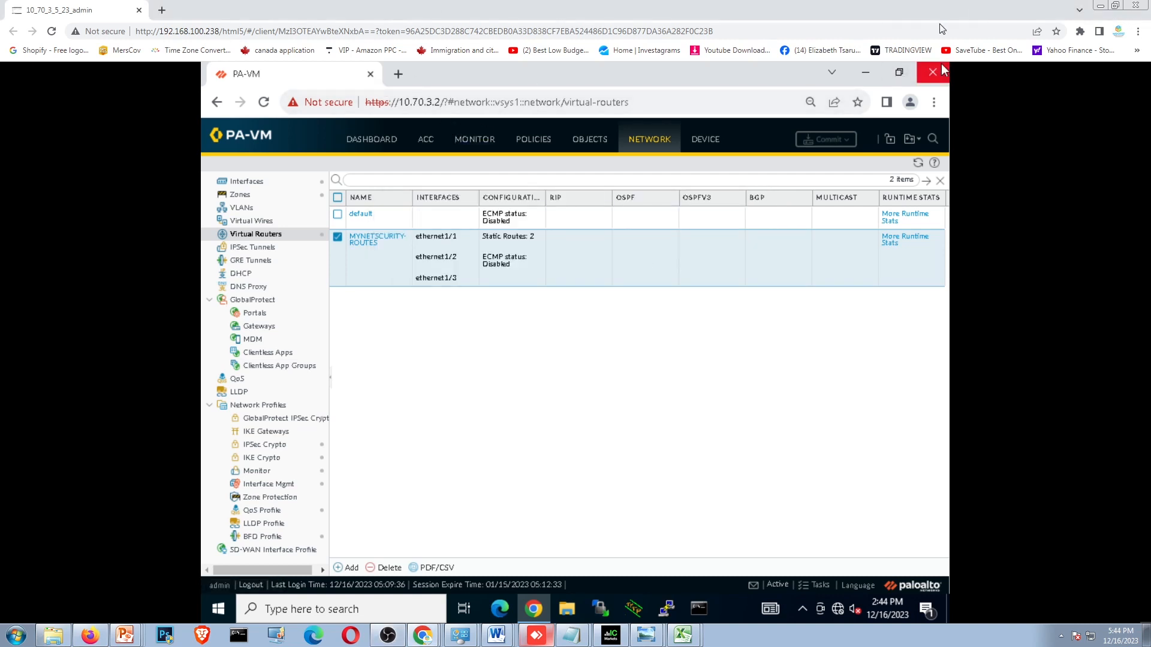
- Switch to the EVE topology in a maximized window and open the CORE-1 switch console at its command prompt
left_click(1116, 6)
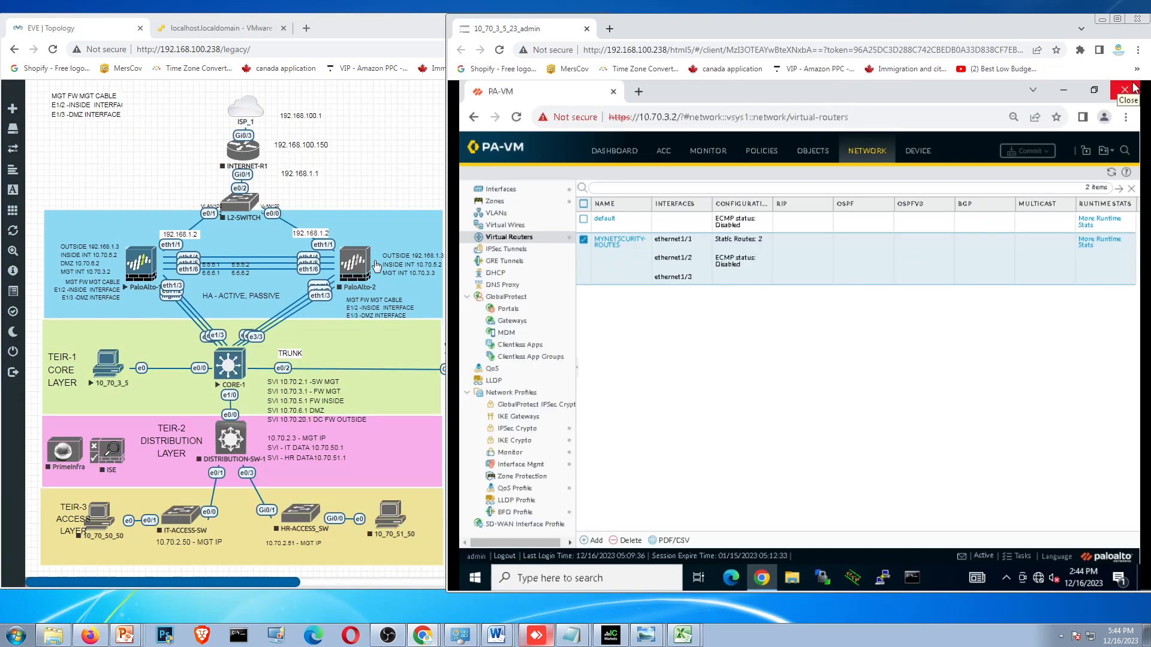
left_click(387, 118)
left_click(575, 18)
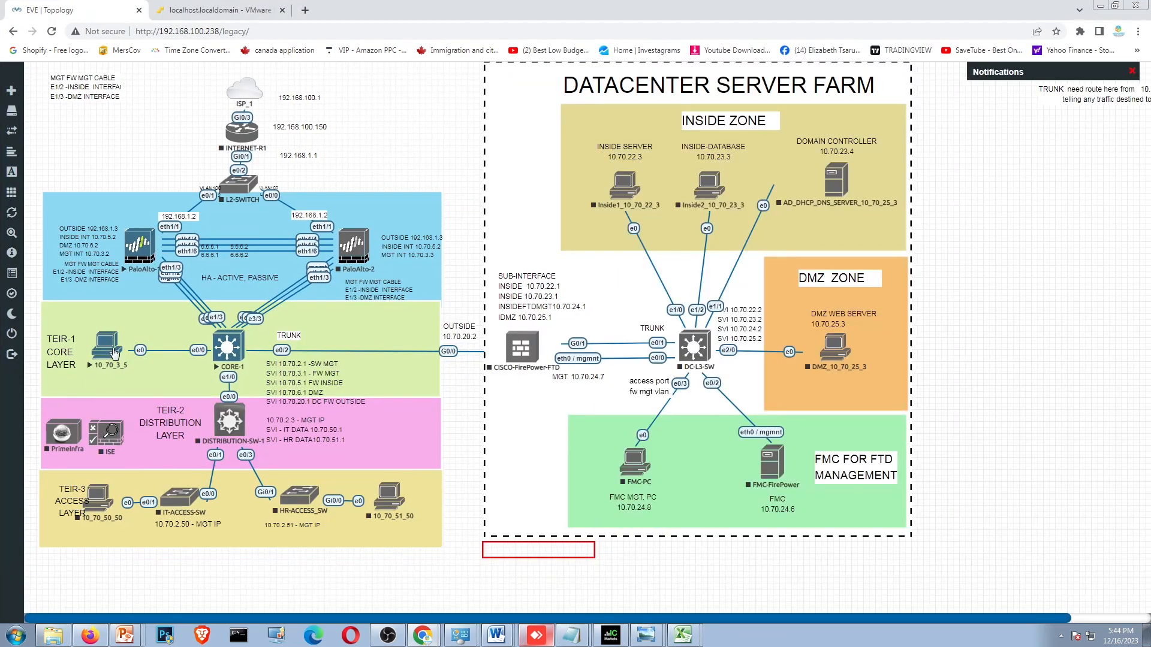
left_click(227, 349)
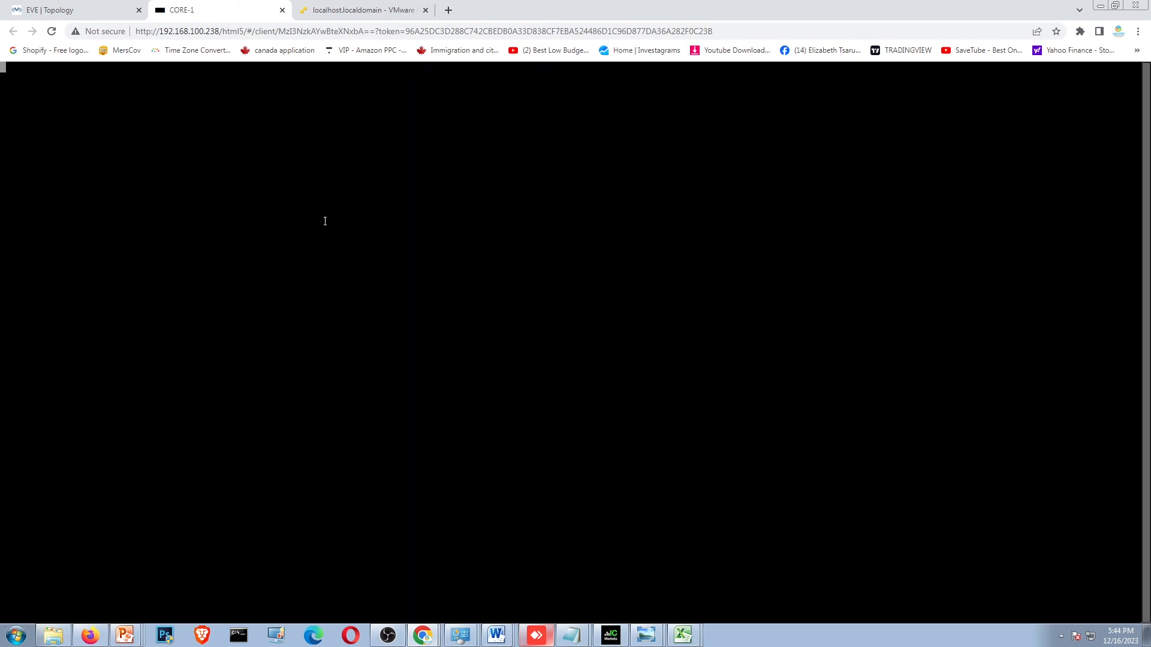
key("Return")
key("Return")
key("Return")
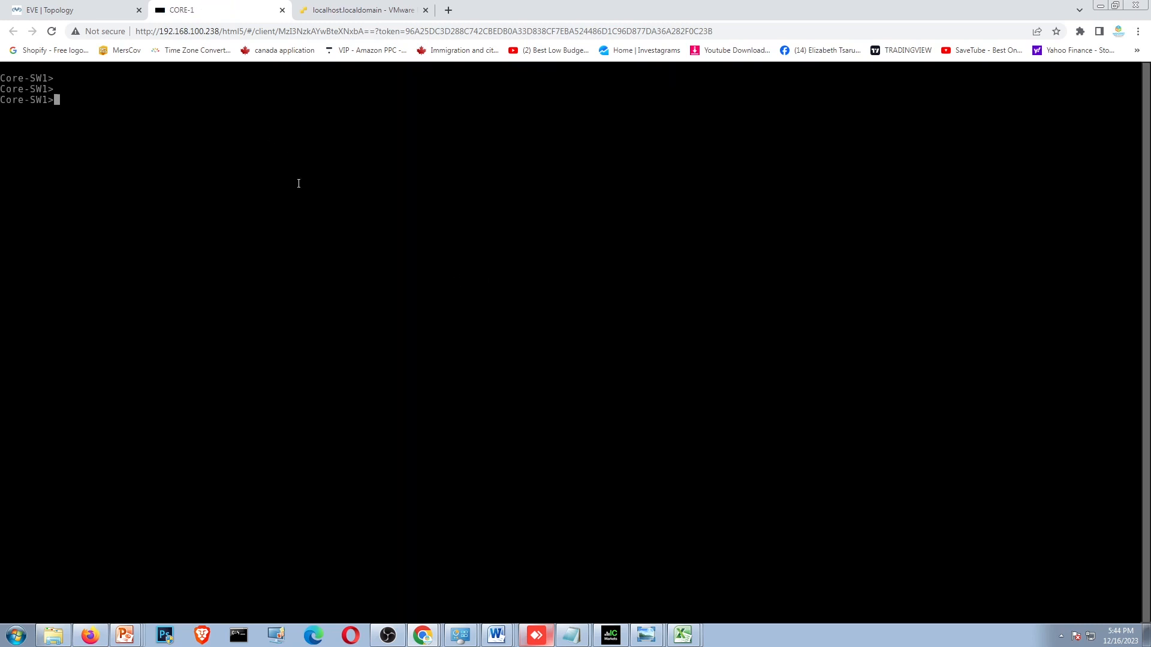
- Enter privileged mode on Core-SW1 and test internet connectivity by pinging 8.8.8.8
type("EN")
key("Return")
key("Return")
key("Return")
key("Return")
type("PING ")
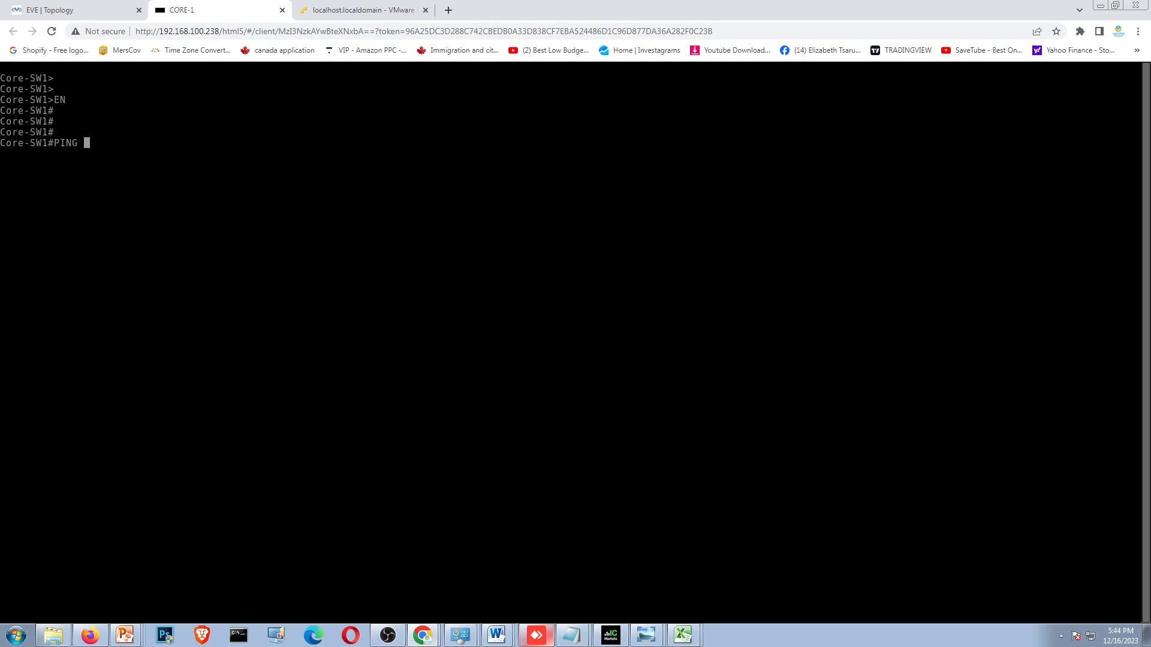
type("8.8.8.8")
key("Return")
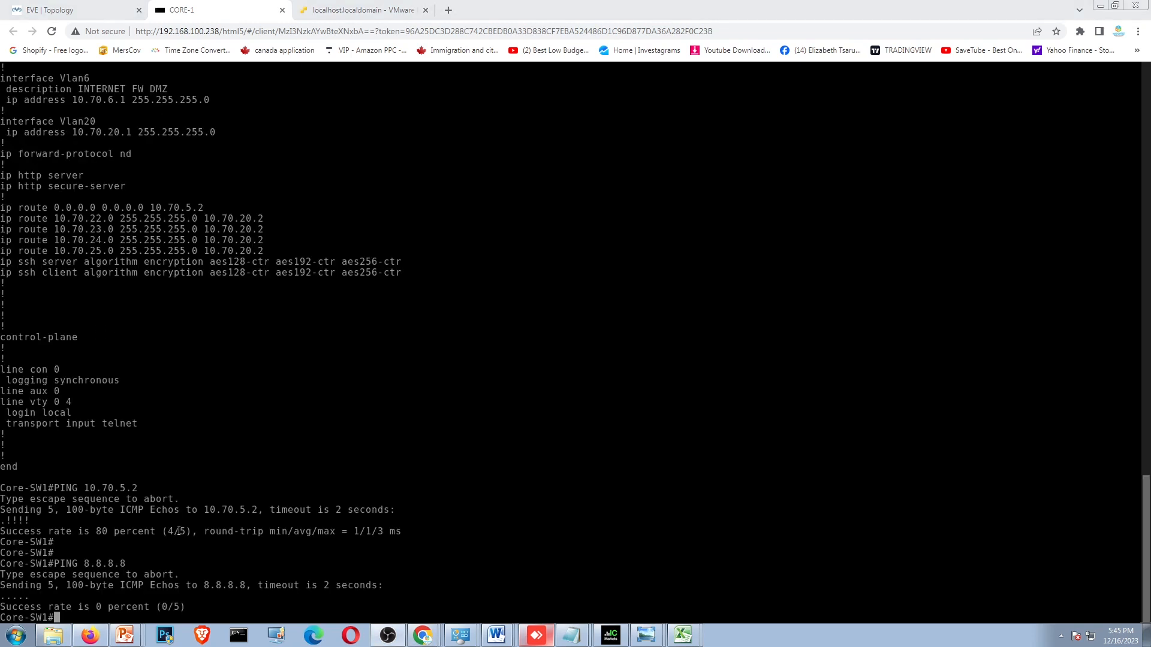
- Return to the EVE topology and start the L2-SWITCH and INTERNET-R1 nodes
left_click(78, 10)
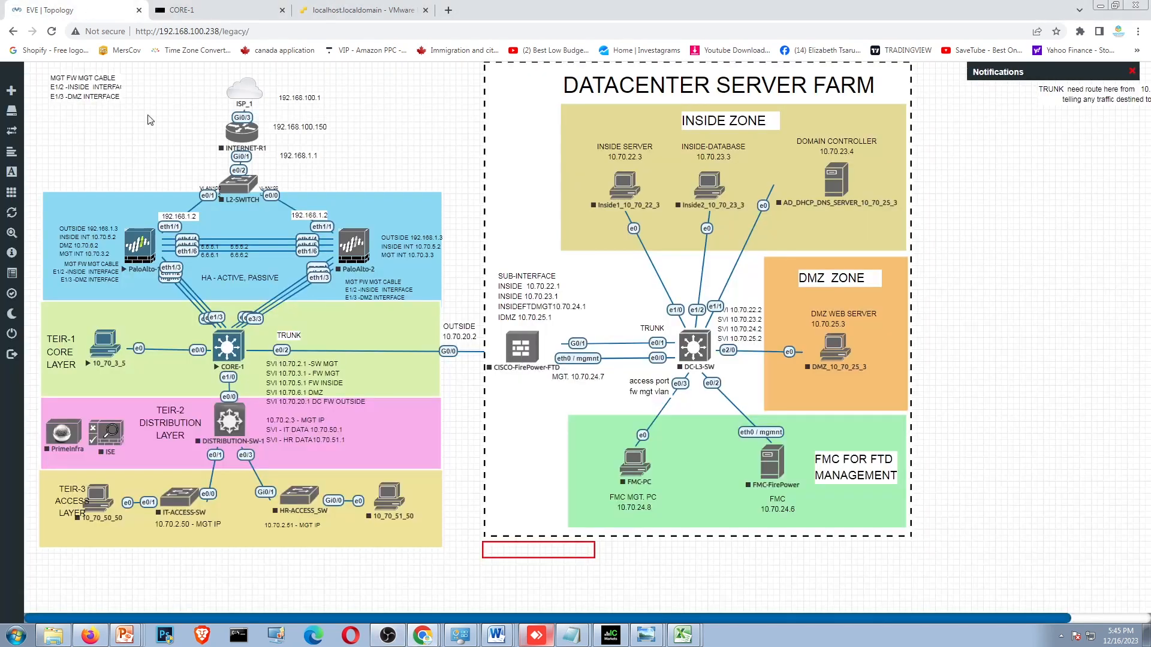
right_click(240, 192)
left_click(261, 214)
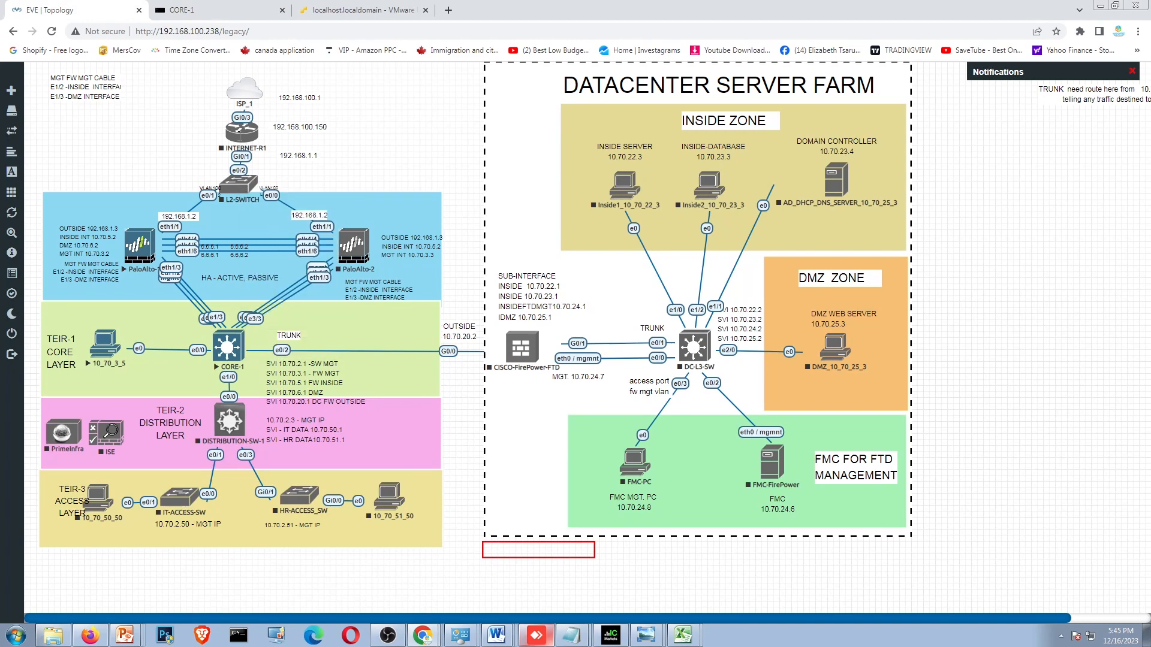
right_click(238, 136)
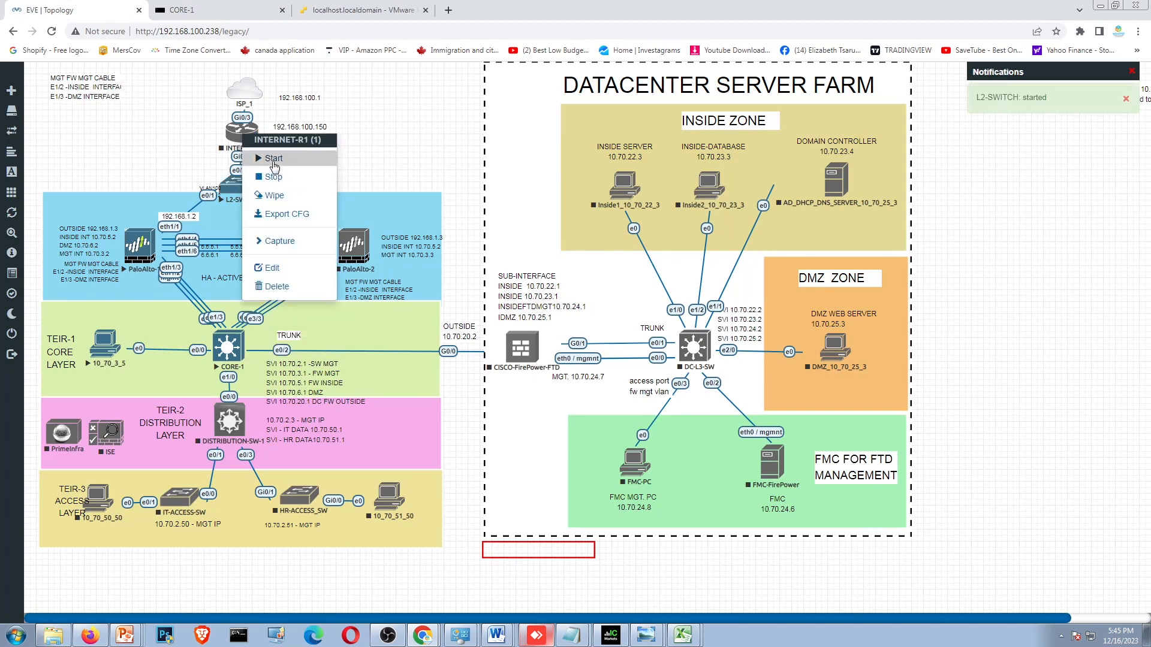
left_click(274, 164)
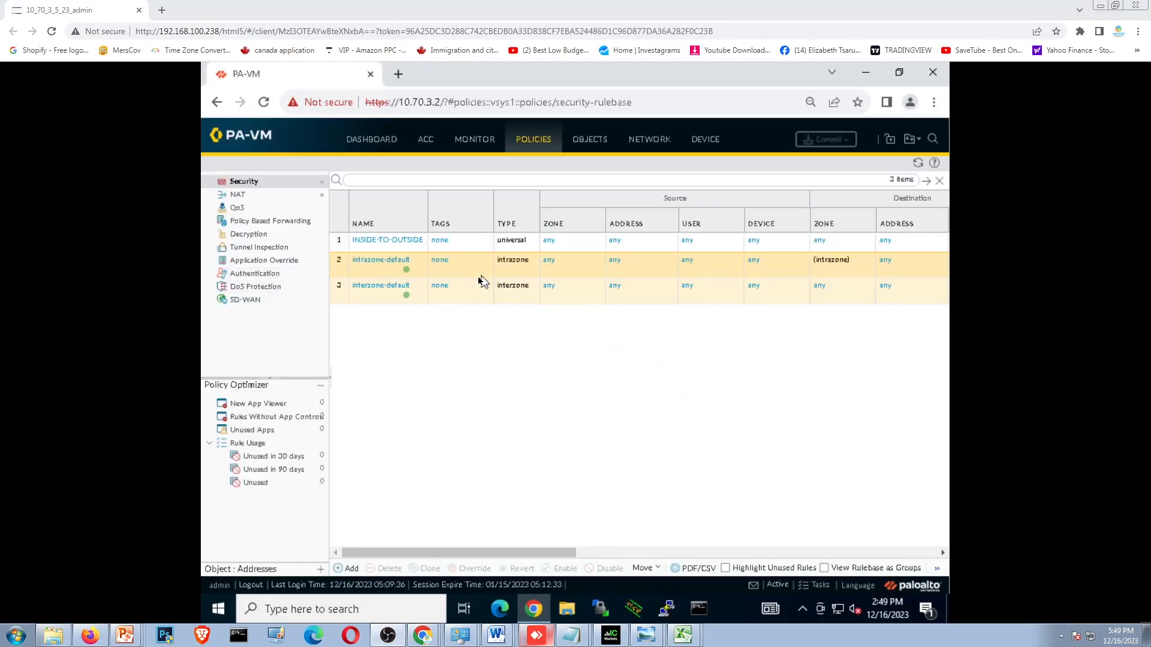
- Add a security policy rule named OUTSIDE-TO-INSIDE with destination zone any, keeping the default any source and Allow action
left_click(348, 569)
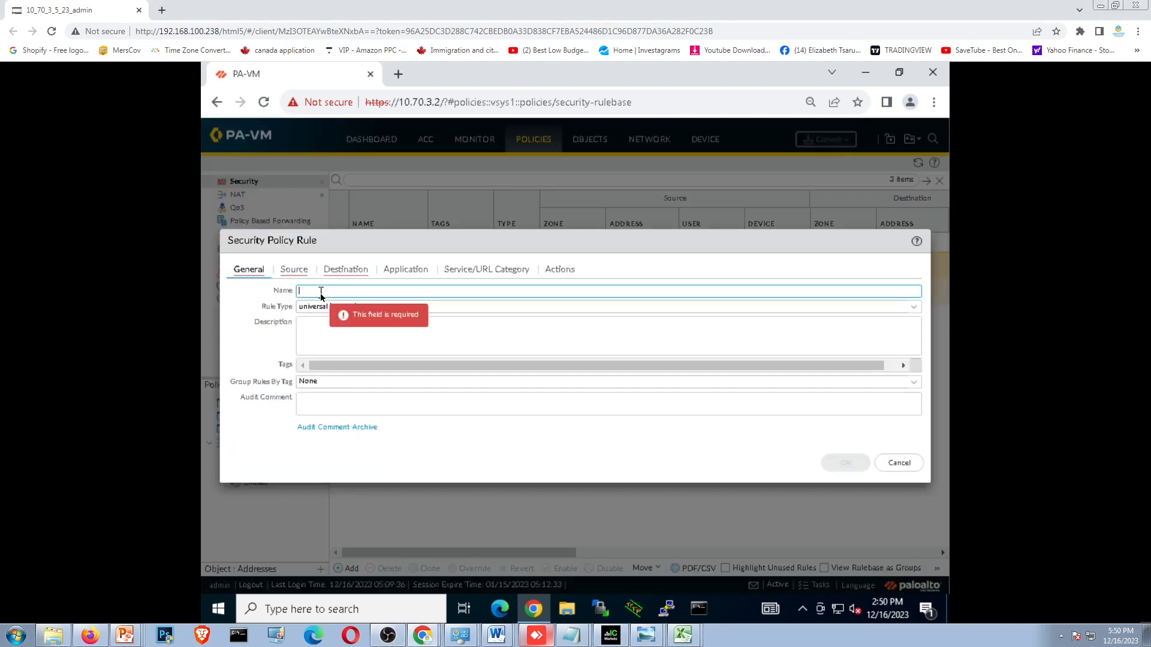
type("OUTSIDE-TO-INSIDE")
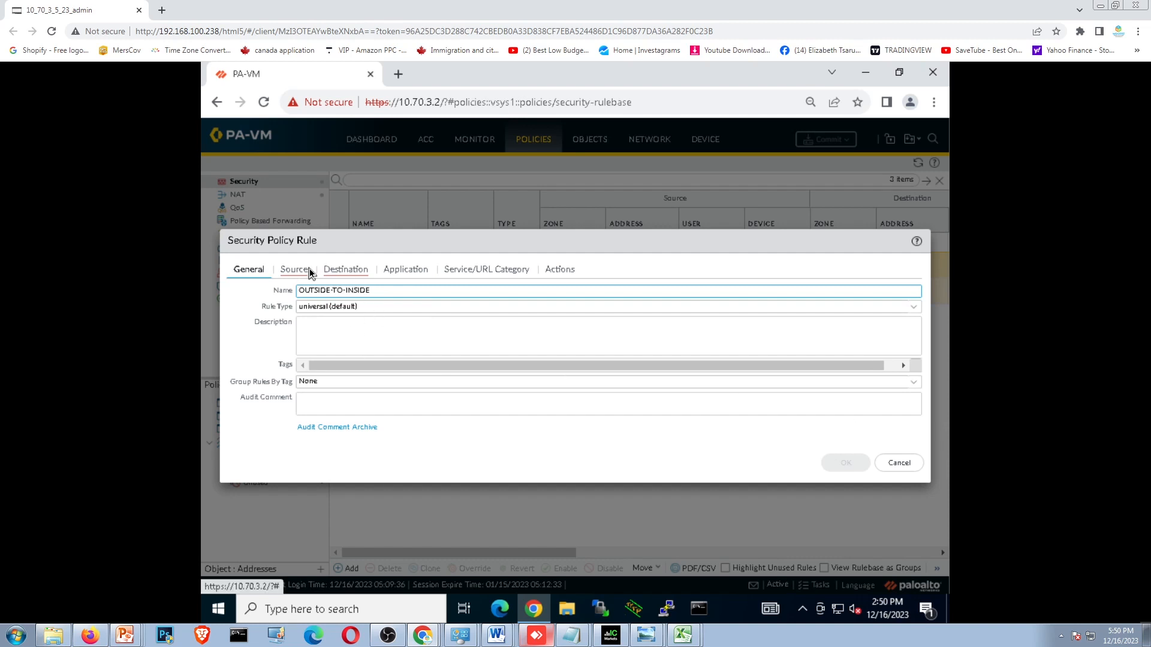
left_click(310, 269)
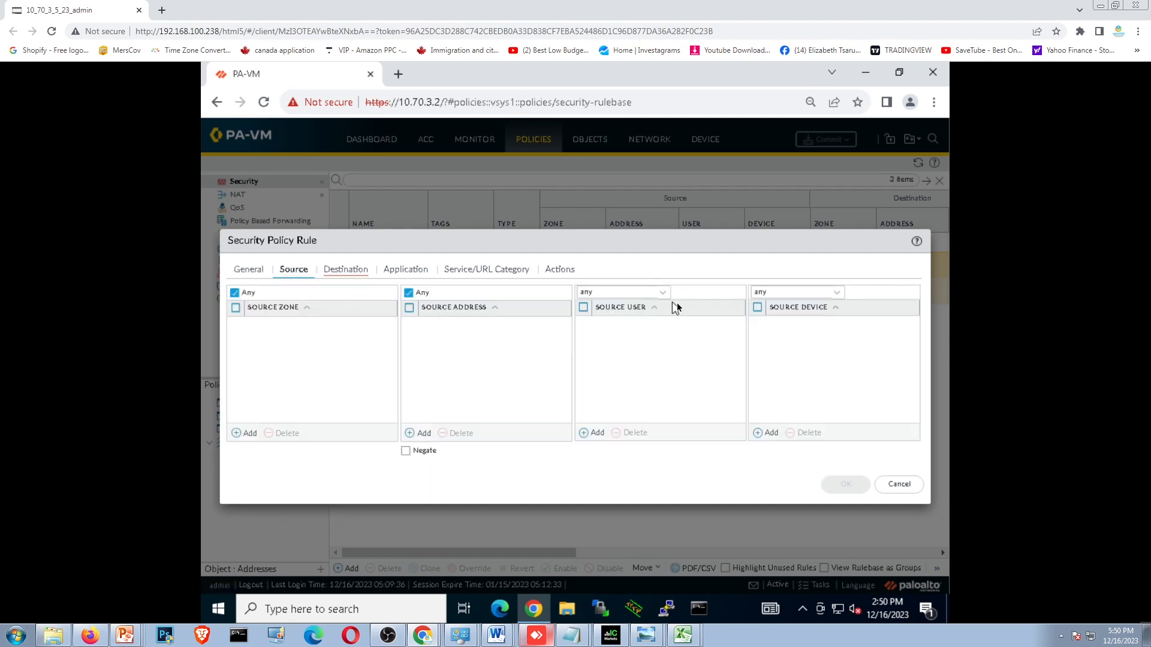
left_click(353, 269)
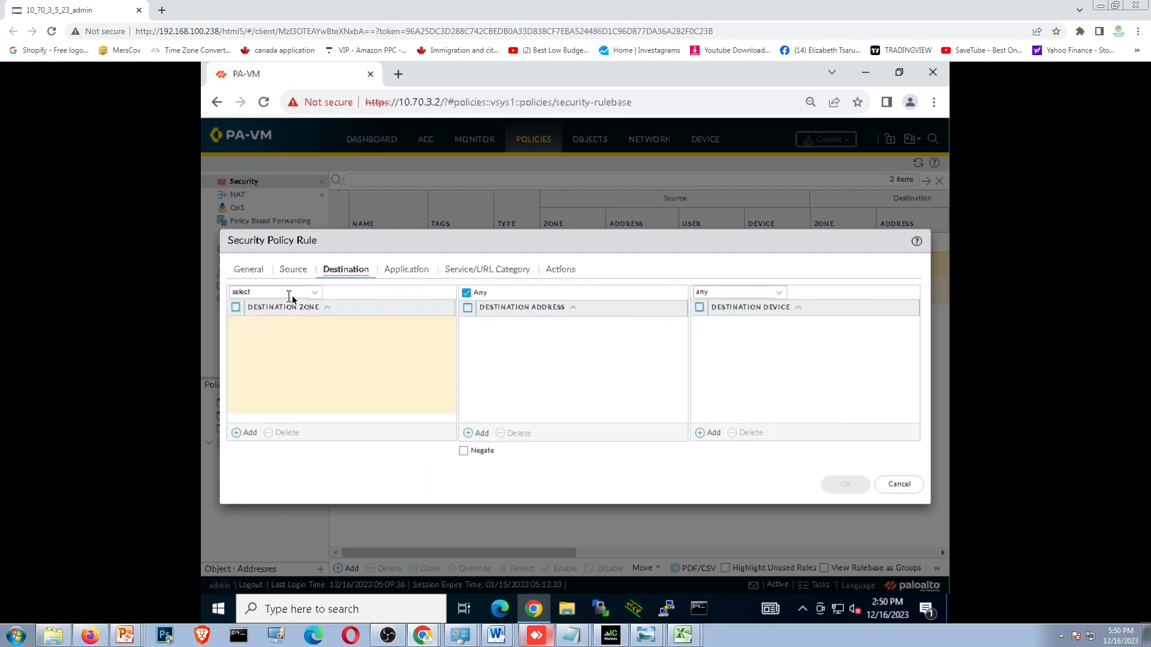
left_click(321, 299)
left_click(252, 324)
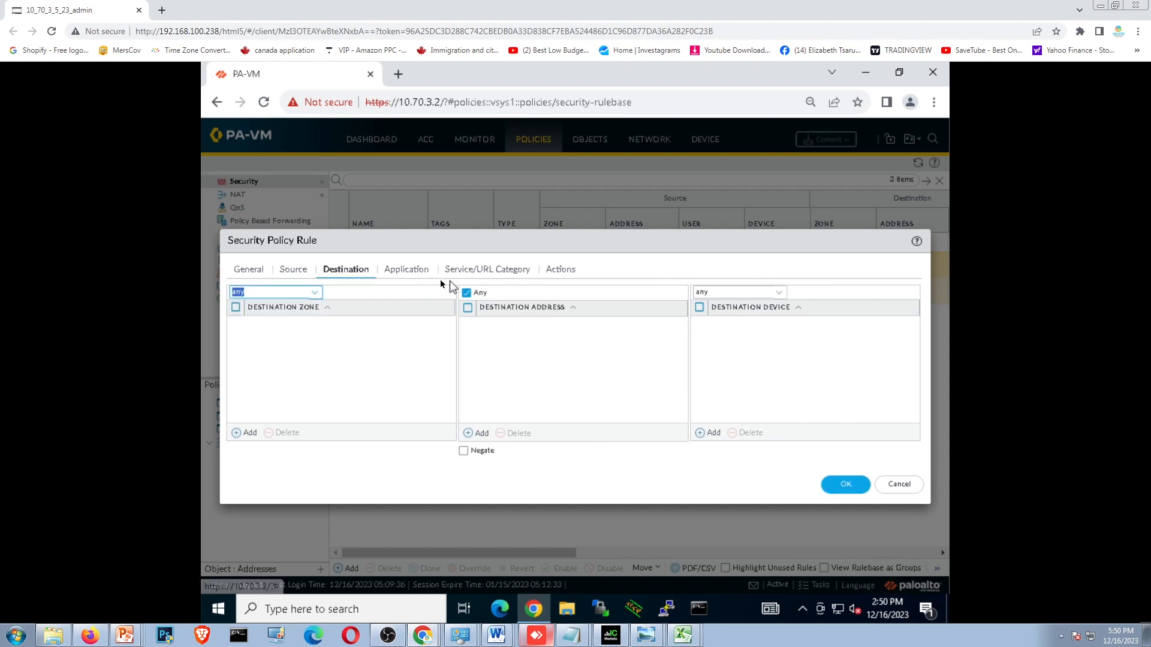
left_click(484, 272)
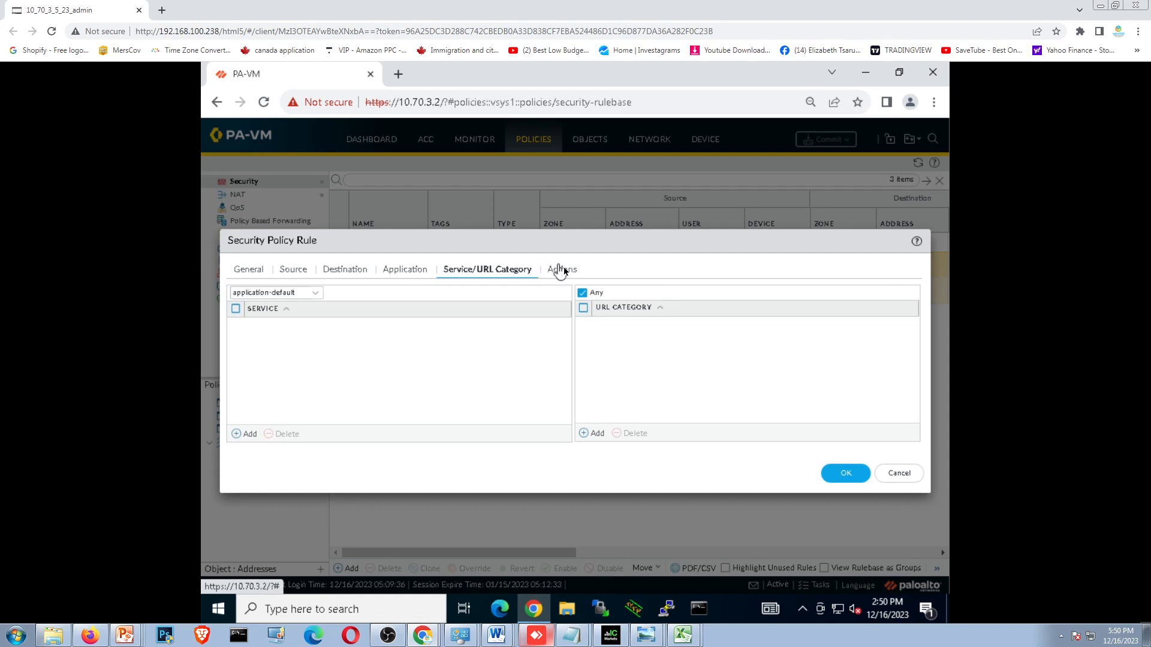
left_click(564, 271)
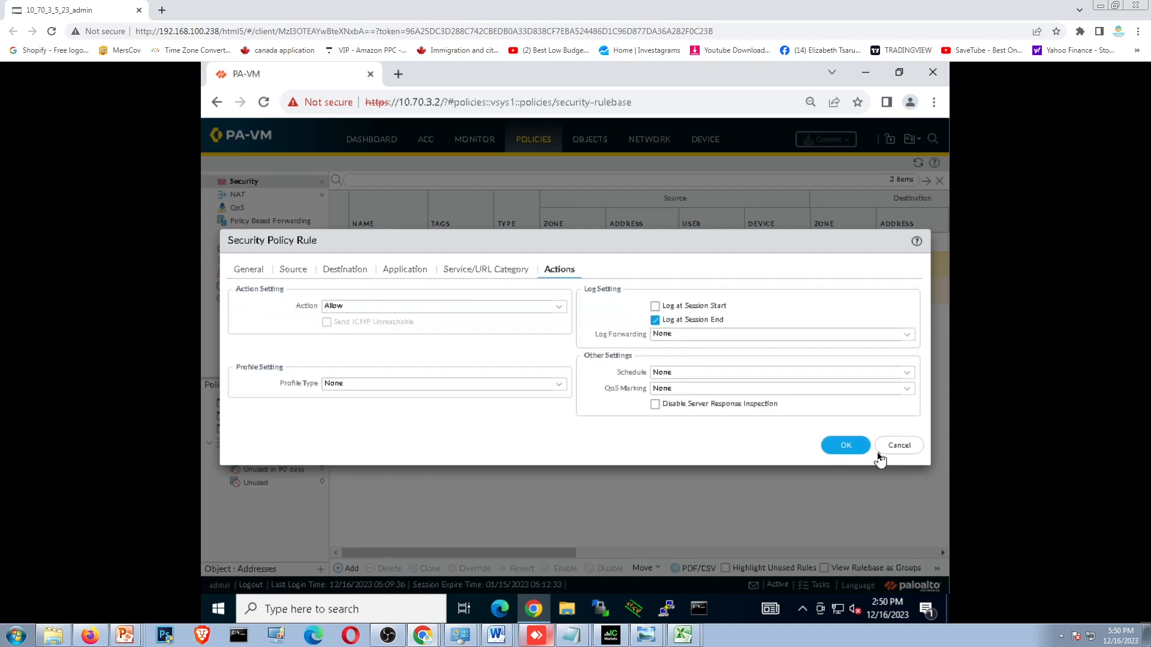
left_click(853, 448)
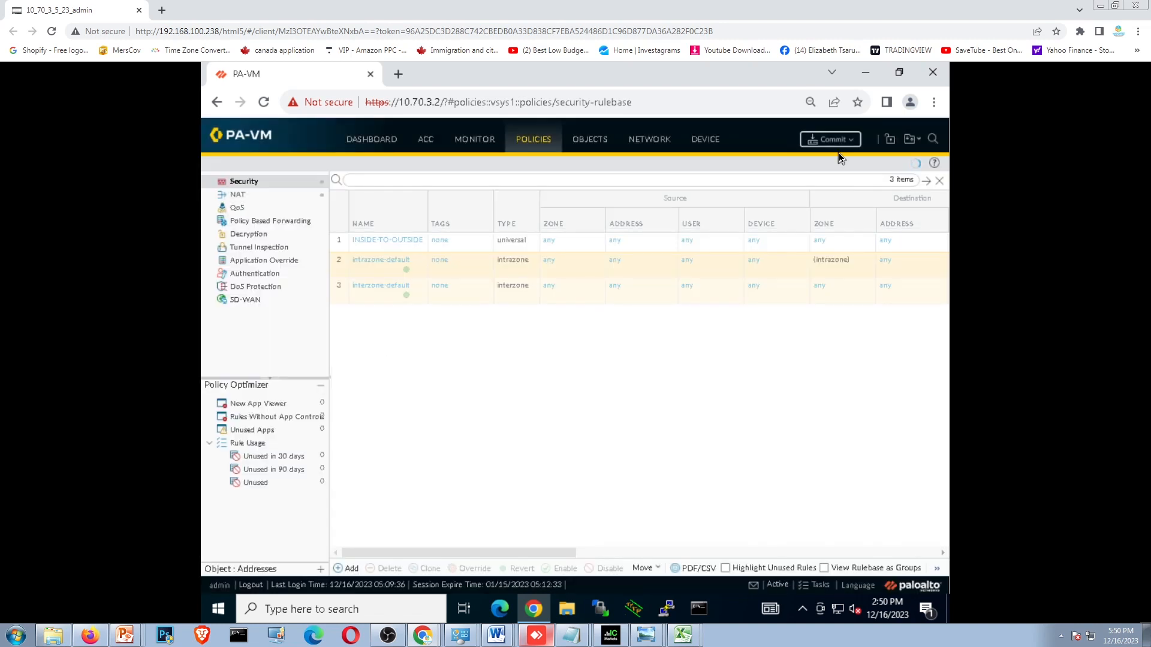
- Commit all policy and object changes to the firewall and dismiss the commit status
left_click(833, 142)
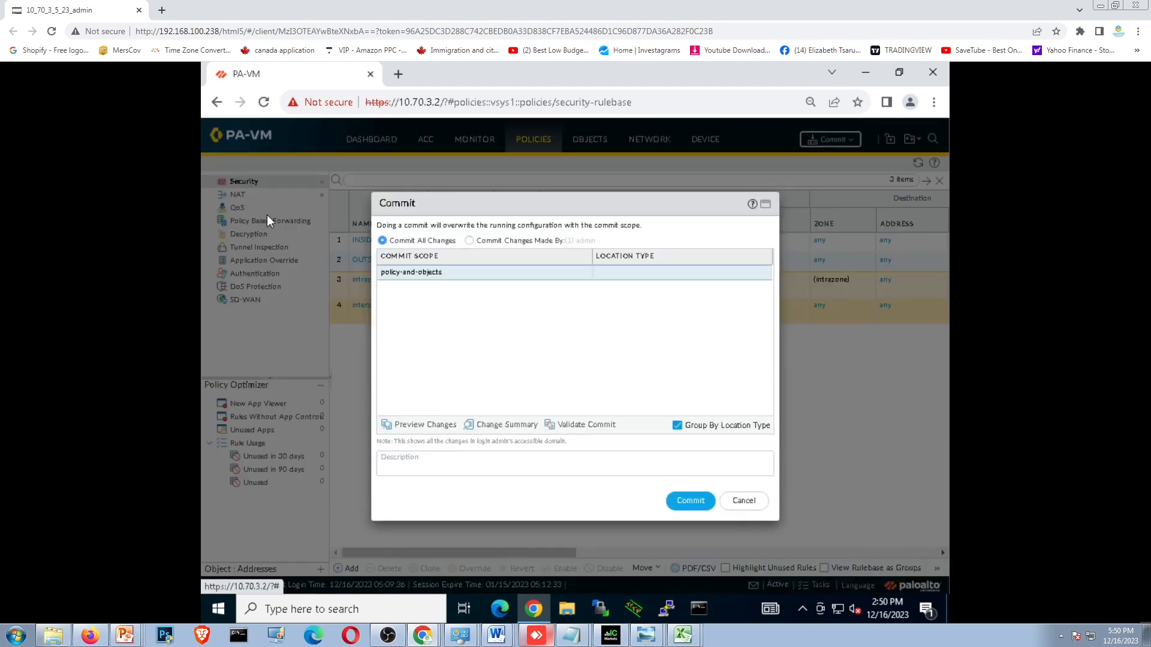
left_click(689, 501)
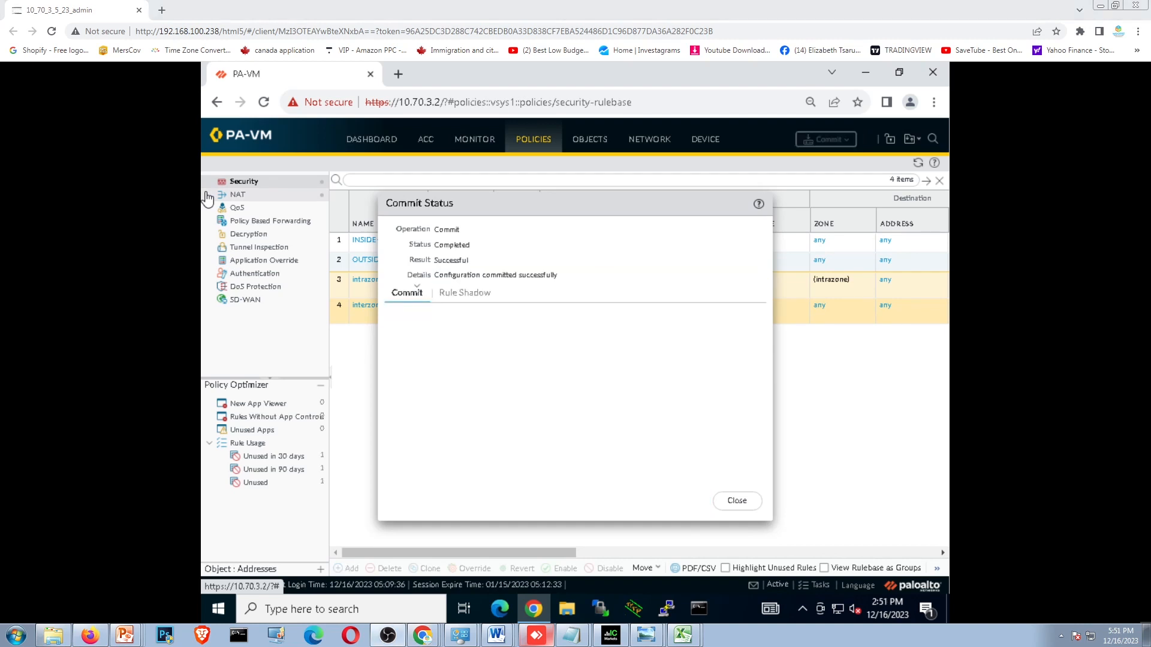
left_click(739, 502)
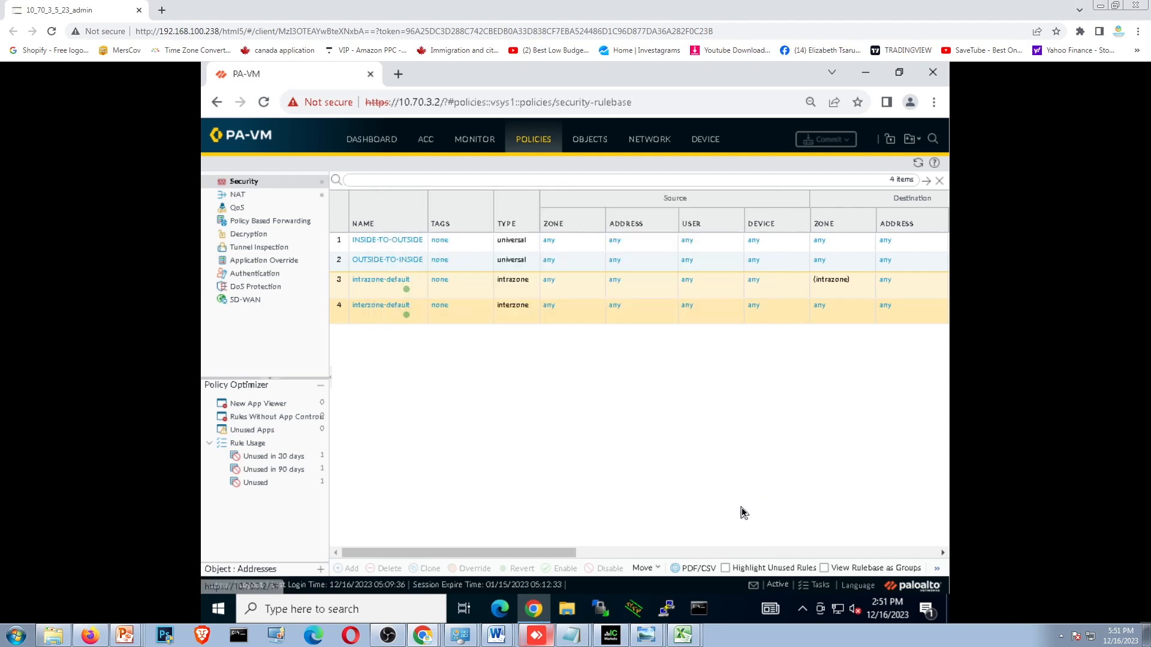
- Return to the EVE topology and open the CORE-1 switch console at the Core-SW1 prompt
left_click(1101, 7)
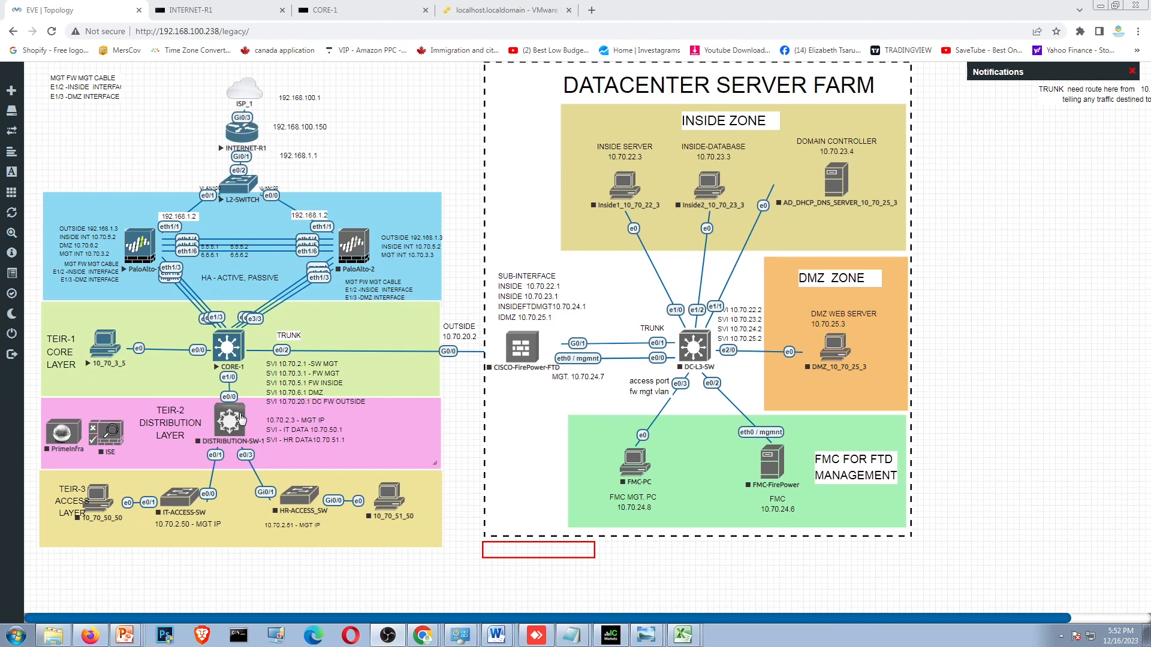
left_click(226, 347)
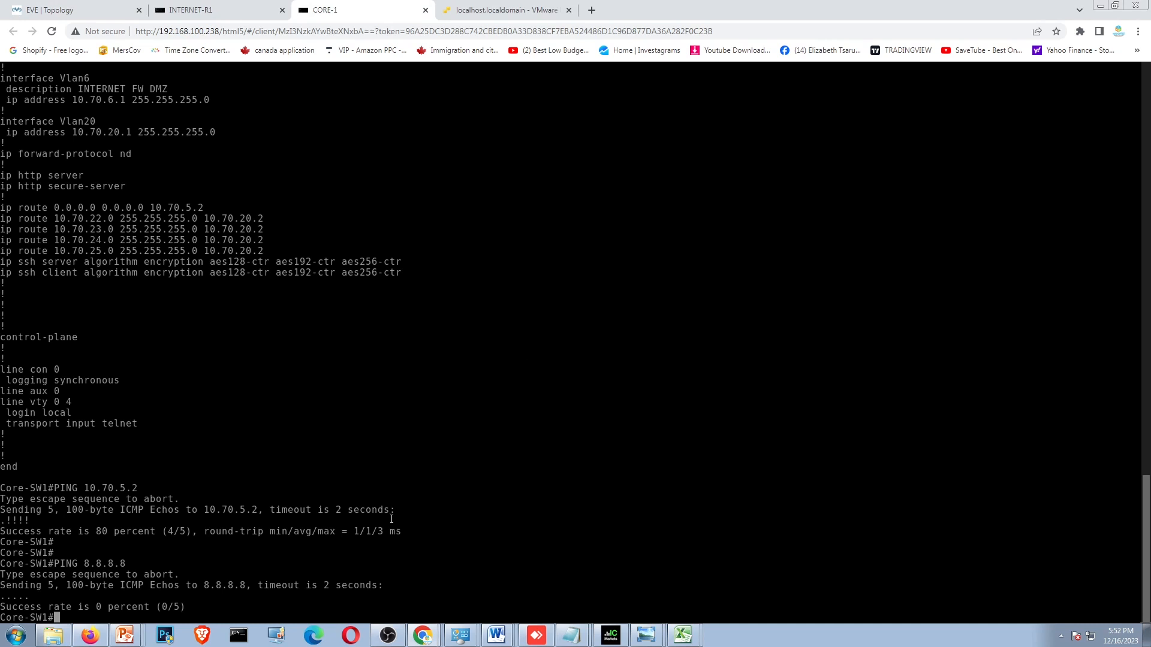
key("Return")
key("Return")
key("Return")
key("Return")
key("Return")
key("Return")
key("Return")
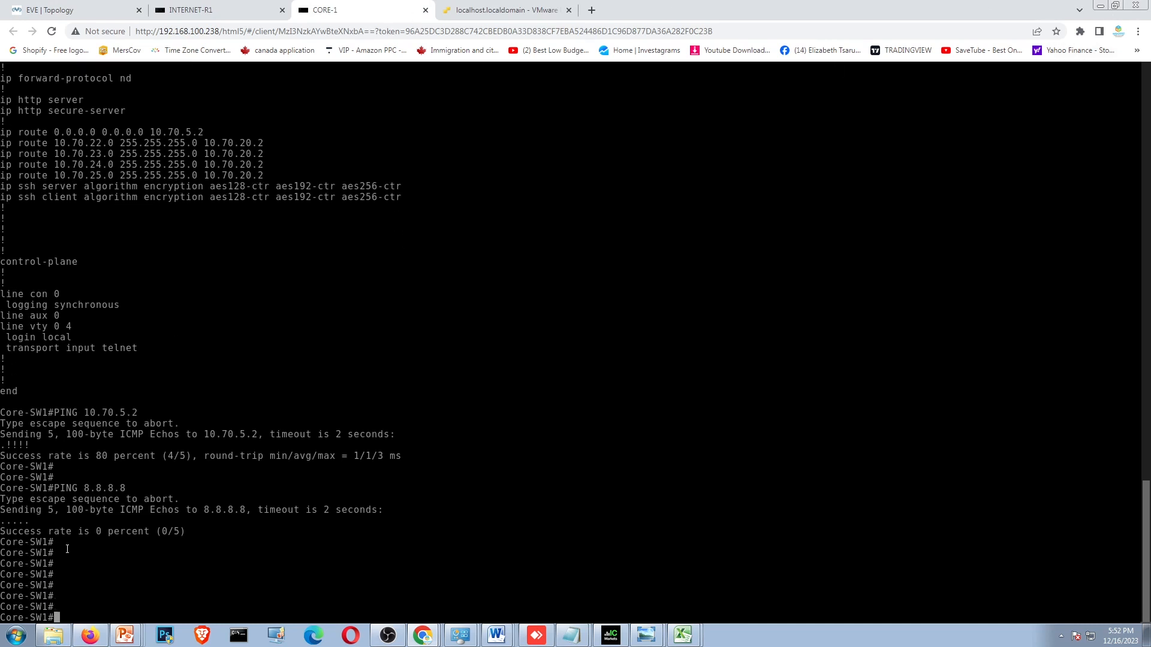
- Test internet connectivity from Core-SW1 by pinging 8.8.8.8
type("PING 8.8.8.8")
key("Return")
key("Return")
key("Return")
key("Return")
key("Return")
key("Return")
key("Return")
key("Return")
key("Return")
key("Return")
key("Return")
key("Return")
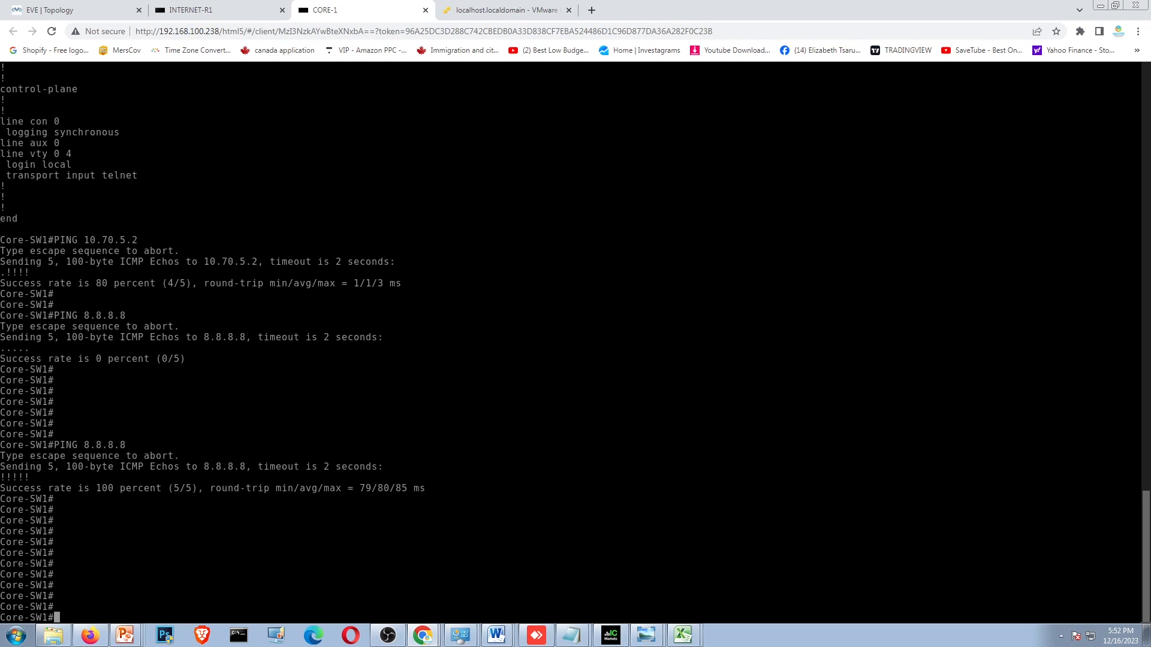
- Test name resolution from Core-SW1 by pinging GOOGLE.COM
type("PINGHG")
key("BackSpace")
key("BackSpace")
key("BackSpace")
key("BackSpace")
key("BackSpace")
type("NG GOOGLE.COM")
key("Return")
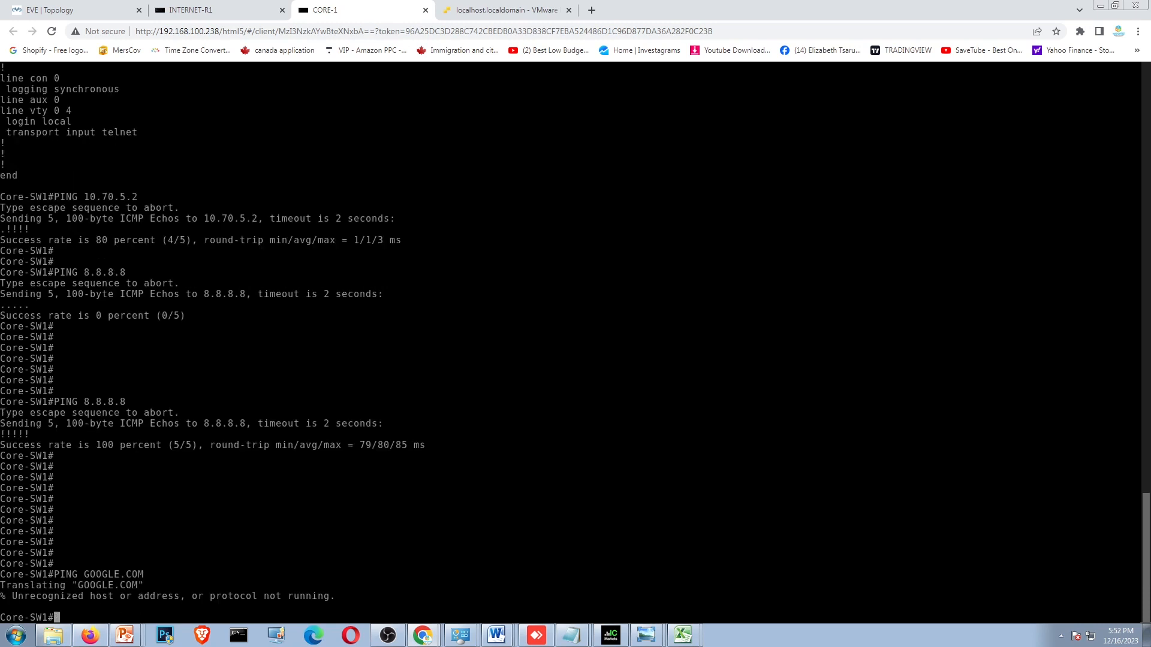
key("Return")
key("Return")
key("Return")
key("Return")
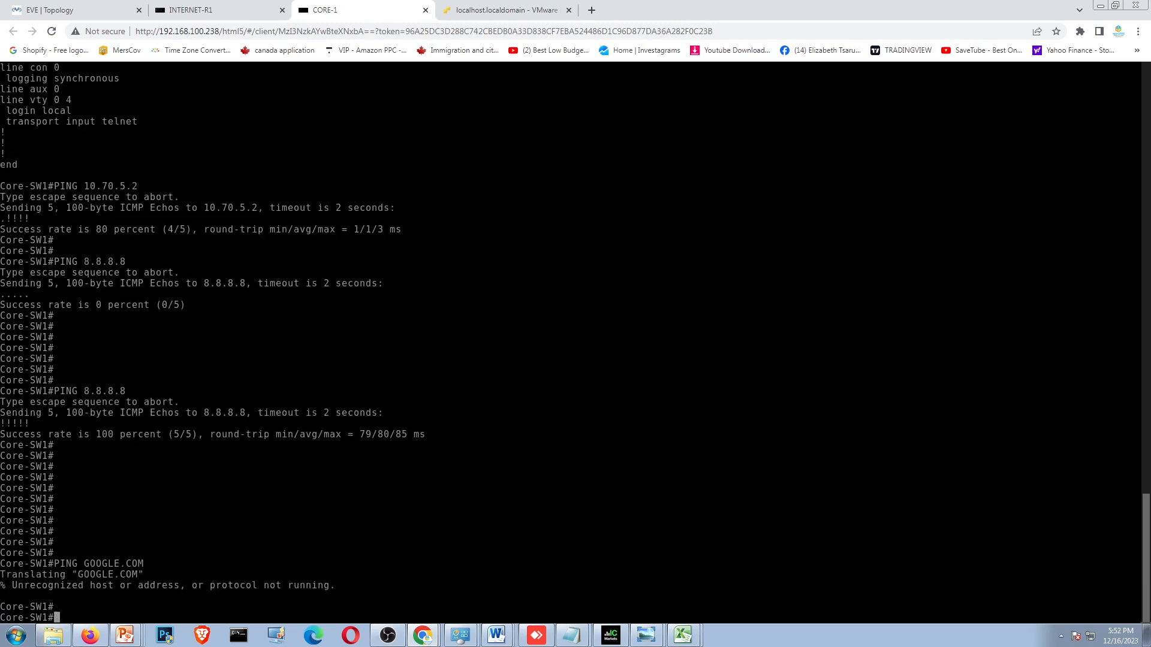
- Ping 8.8.8.8 again from Core-SW1 to recheck internet connectivity
type("PING 8.8.8.8")
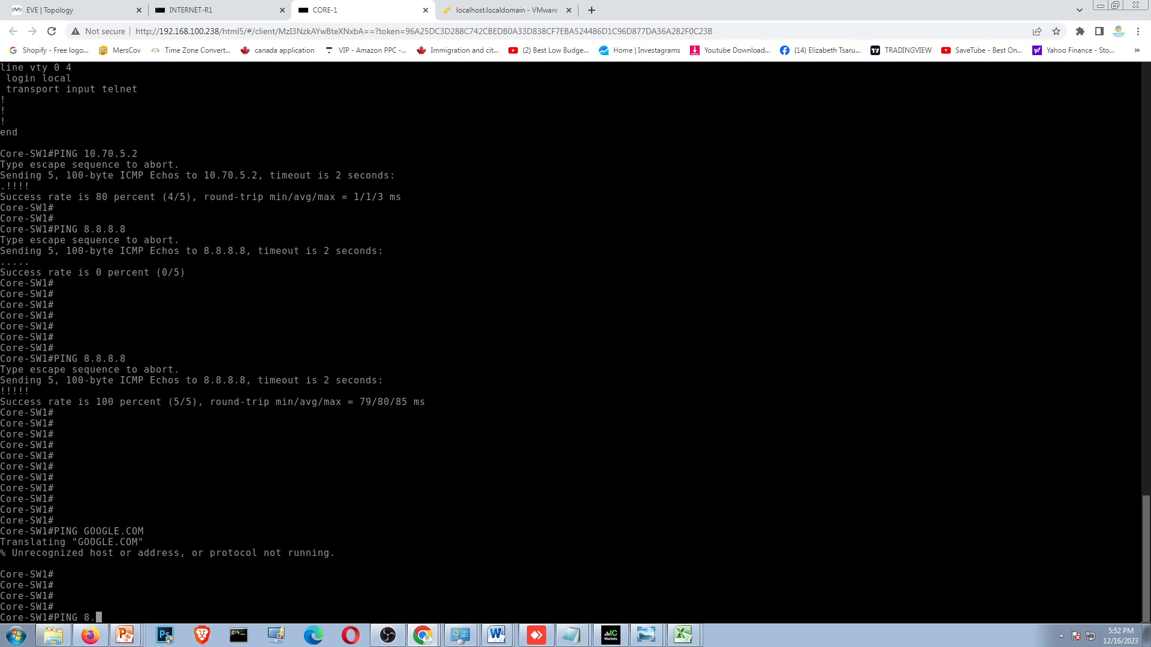
key("Return")
key("Return")
key("Return")
key("Return")
key("Return")
key("Return")
key("Return")
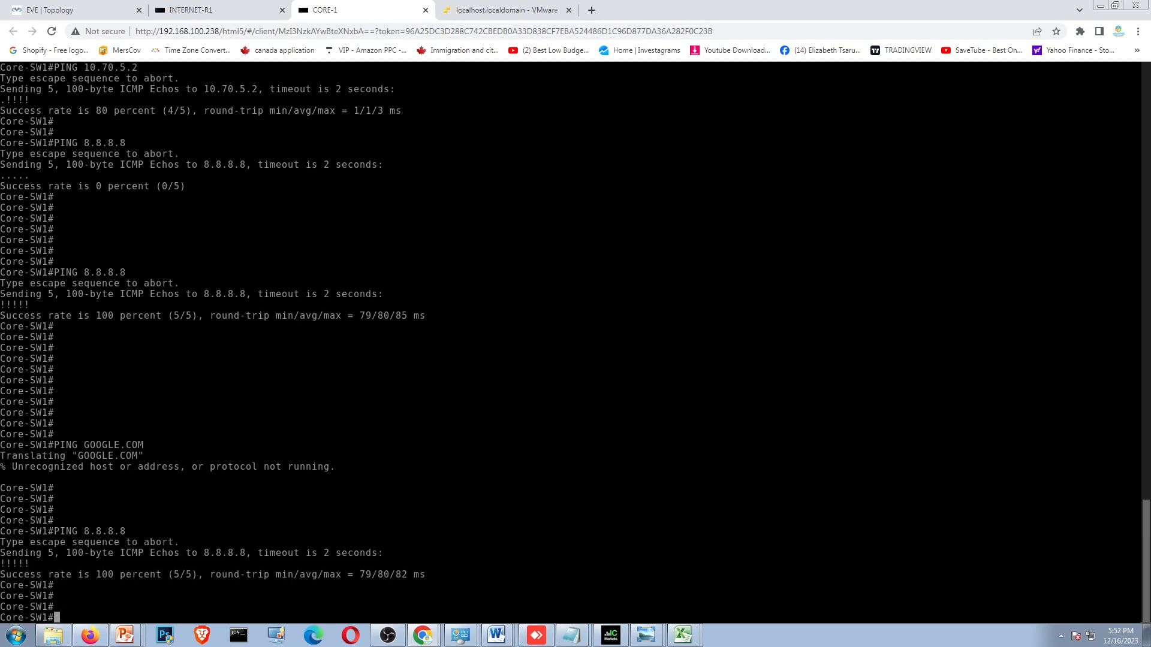
- Open a new browser tab on the 10_70_3_5 management PC and merge its console into the main browser window
left_click(84, 10)
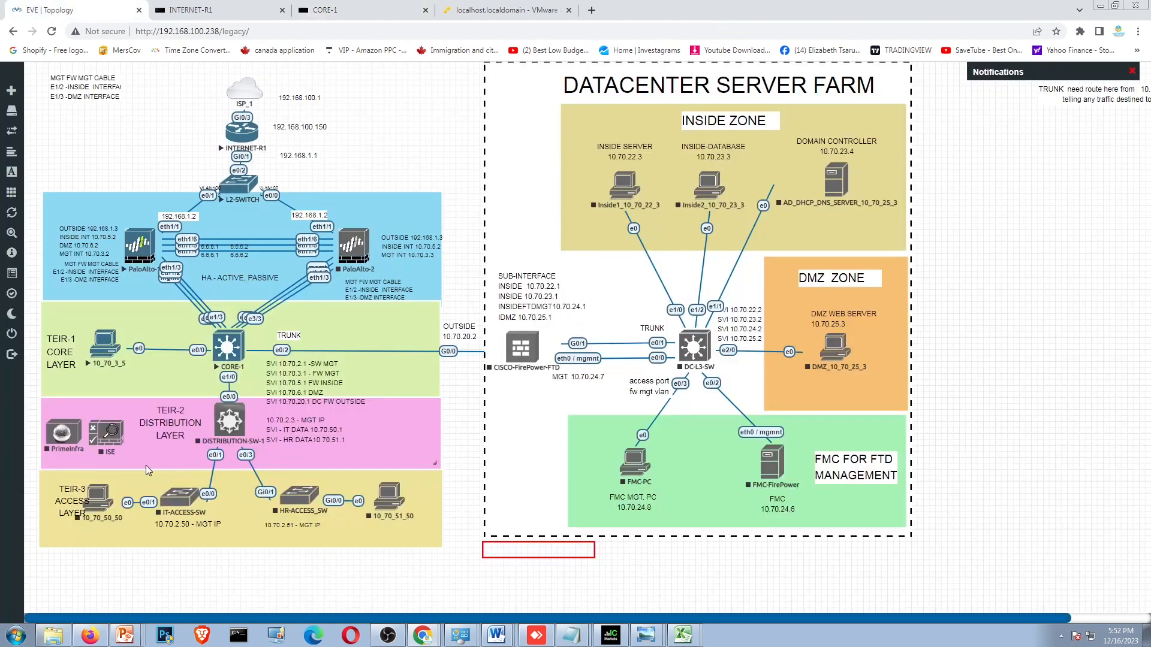
left_click(99, 353)
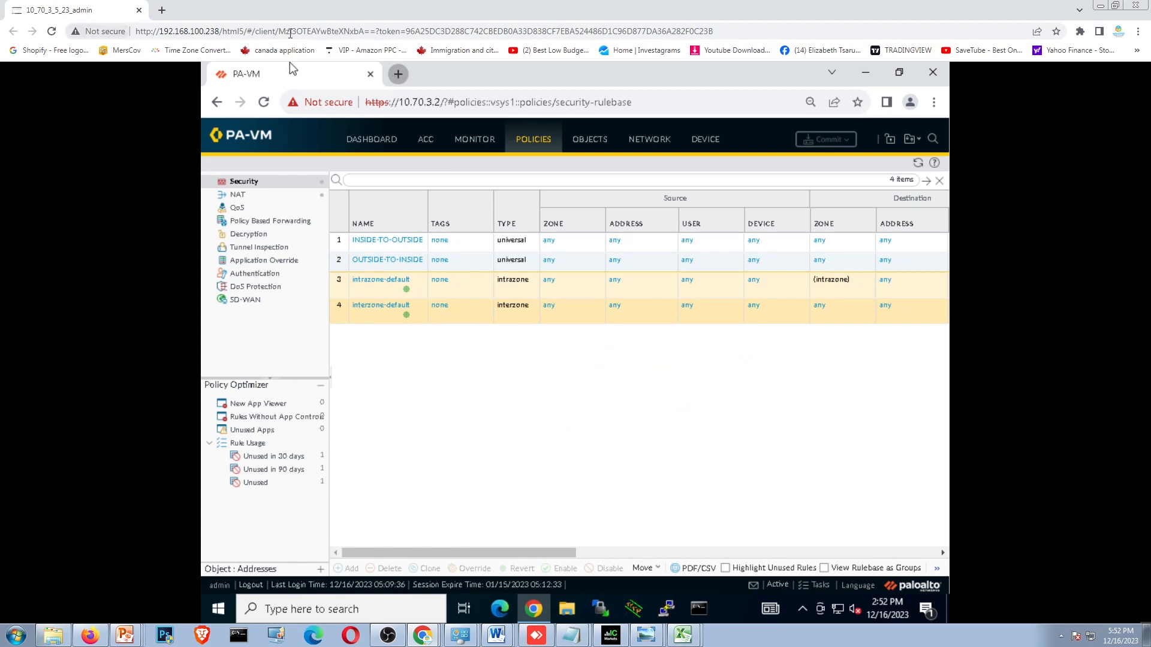
left_click(398, 74)
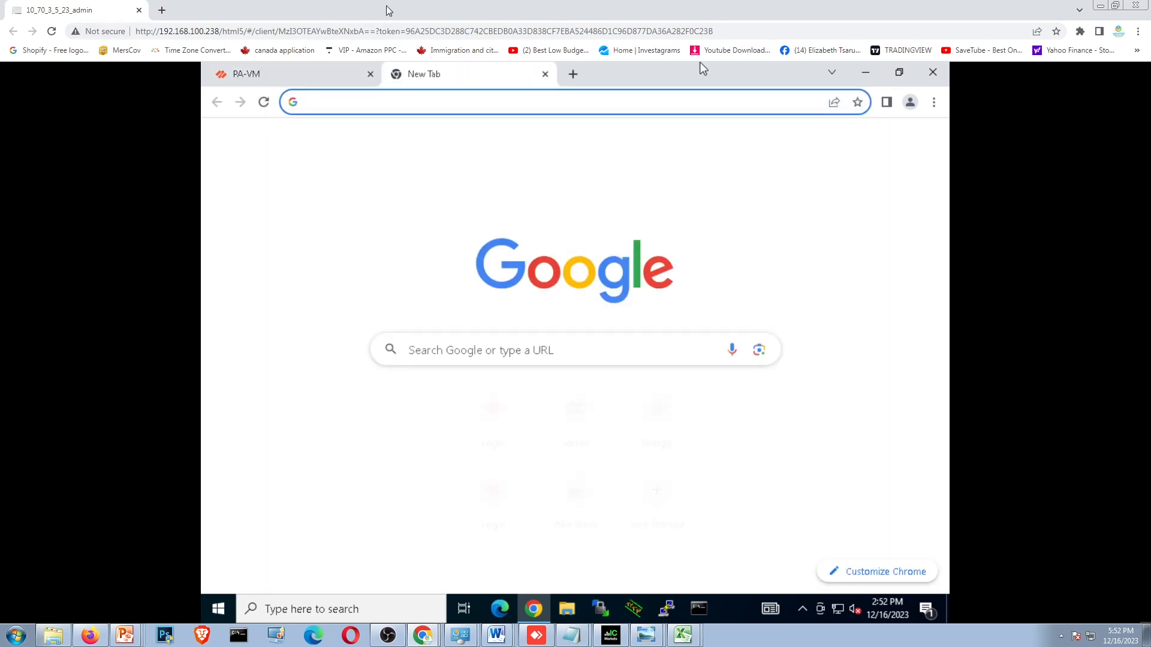
double_click(387, 6)
mouse_move(518, 27)
left_mouse_down()
mouse_move(563, 12)
mouse_move(523, 13)
left_mouse_up()
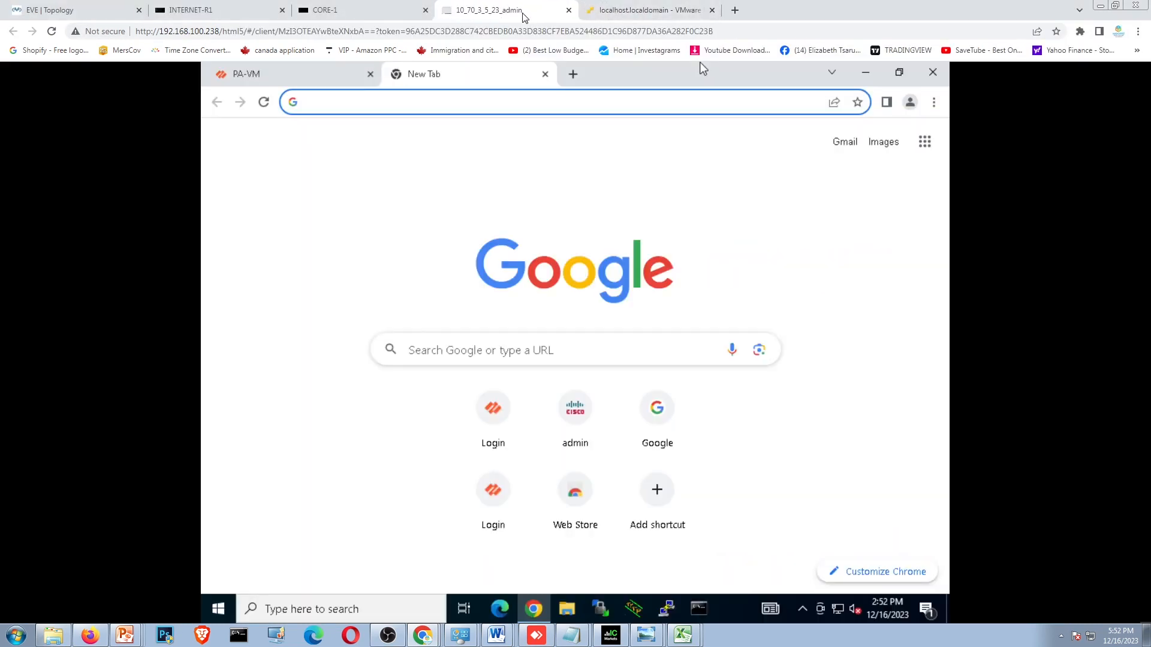
left_click(66, 10)
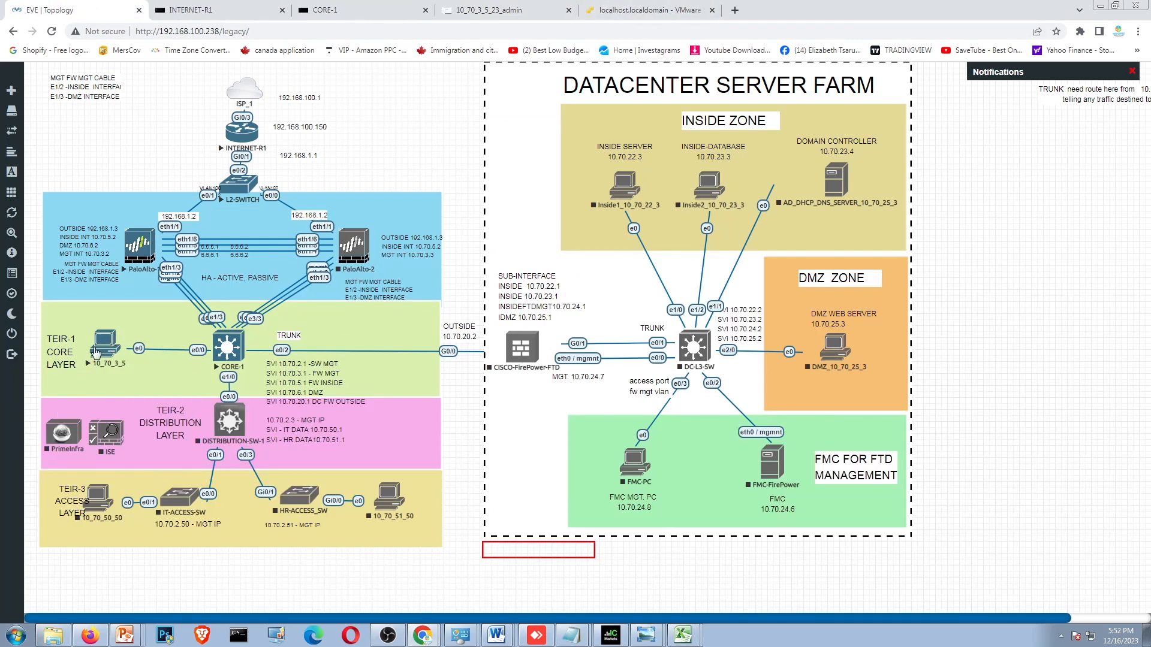
left_click(96, 352)
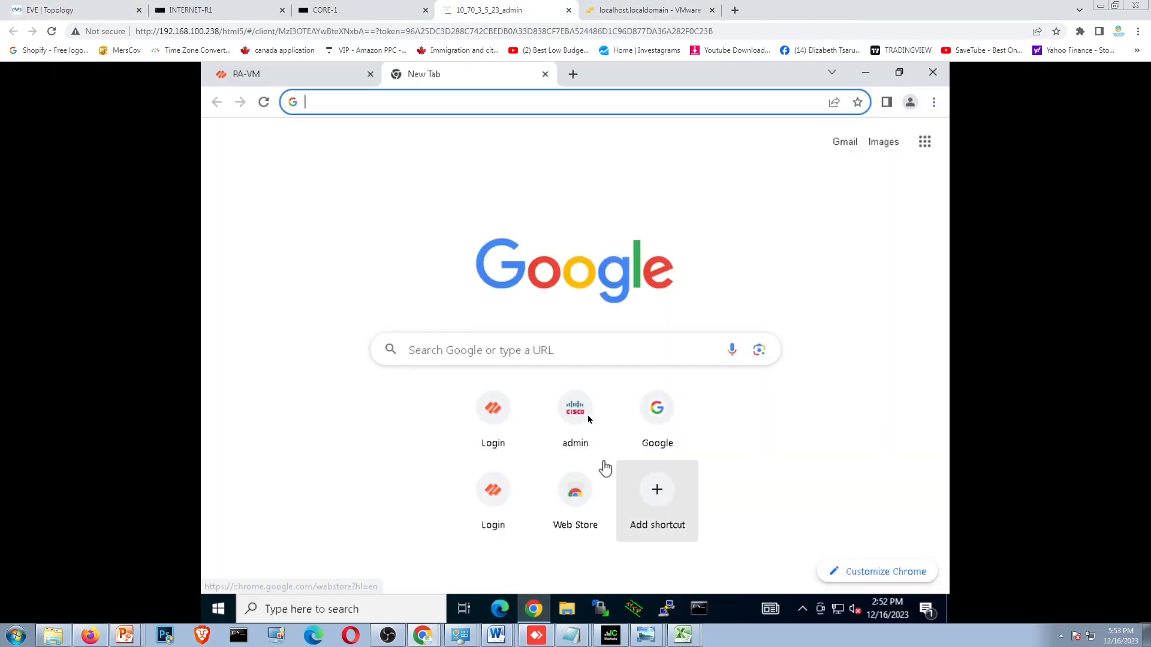
- Load Google on the management PC, launch Command Prompt and search the web for PALAWAN
left_click(656, 408)
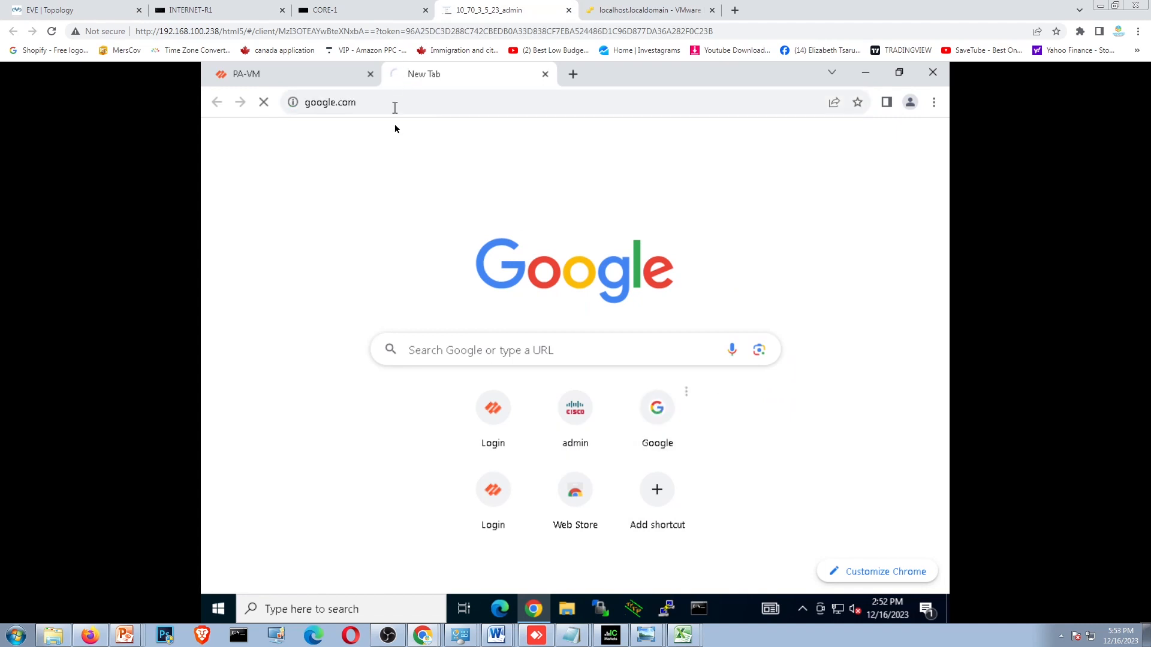
left_click(704, 610)
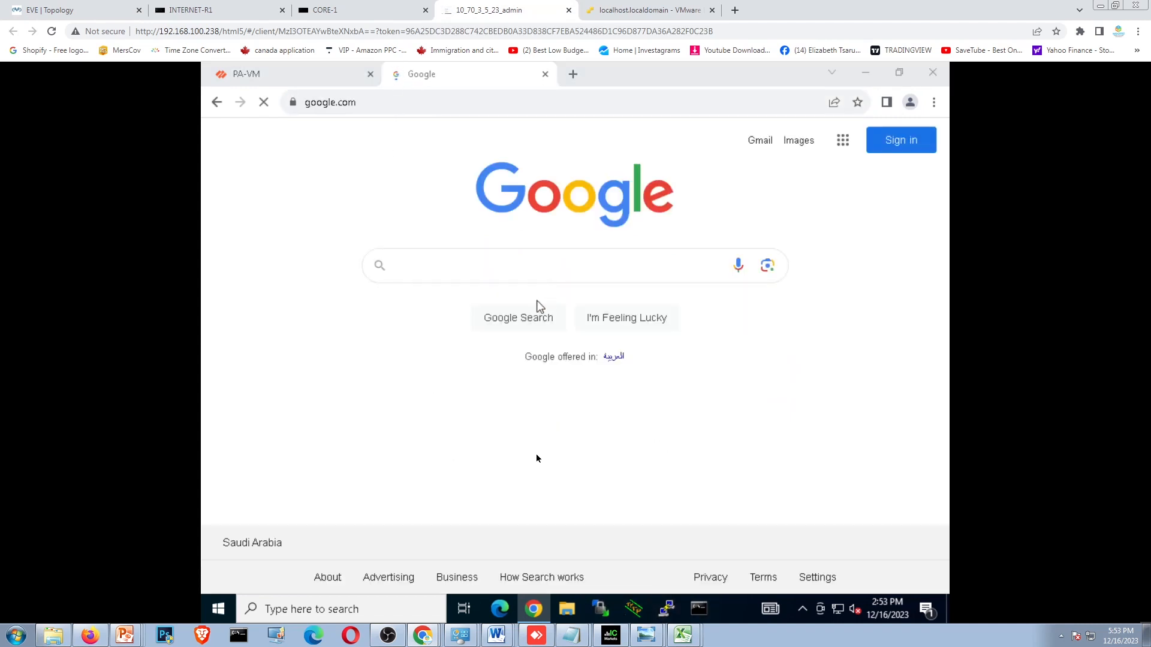
left_click(494, 266)
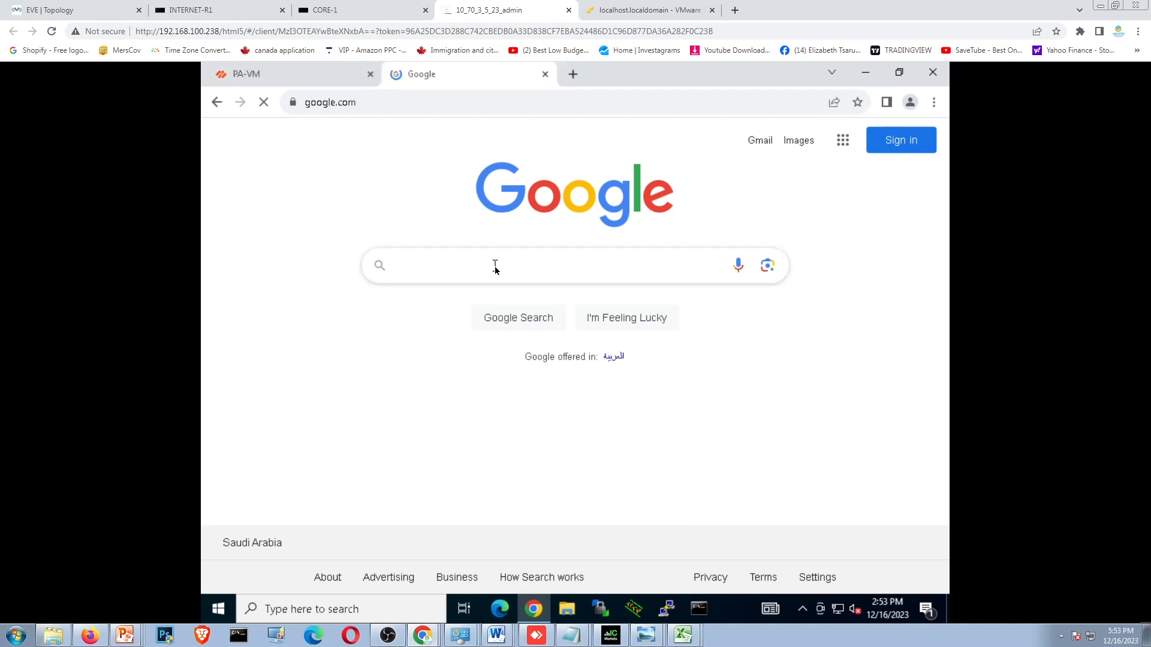
type("PALAWAN")
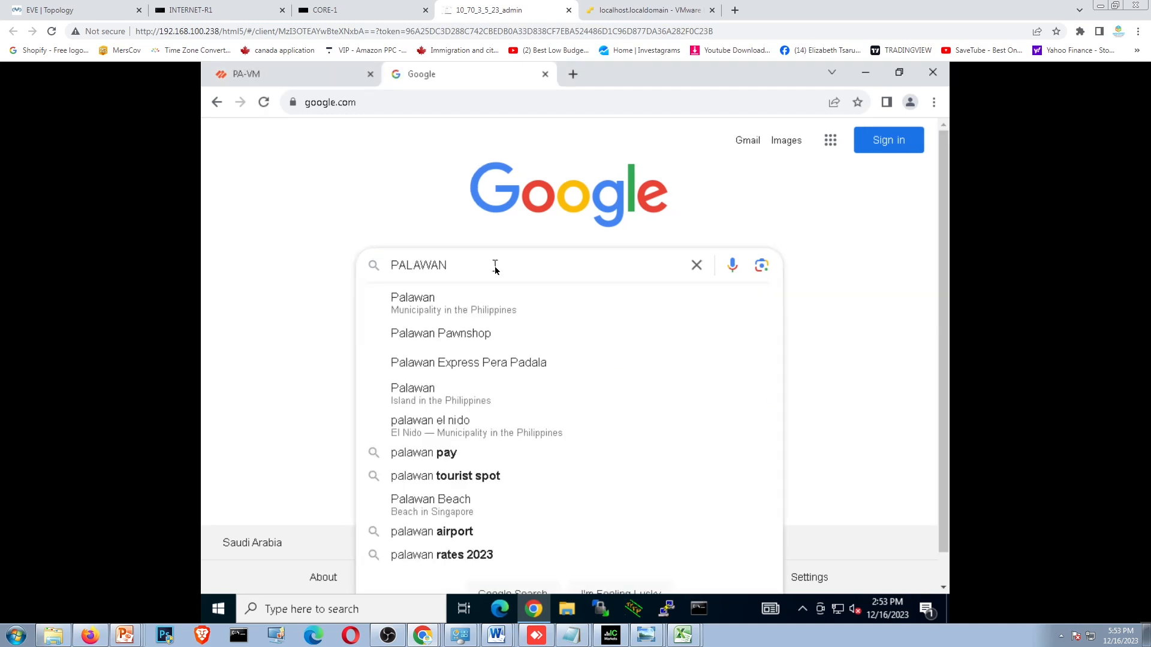
key("Return")
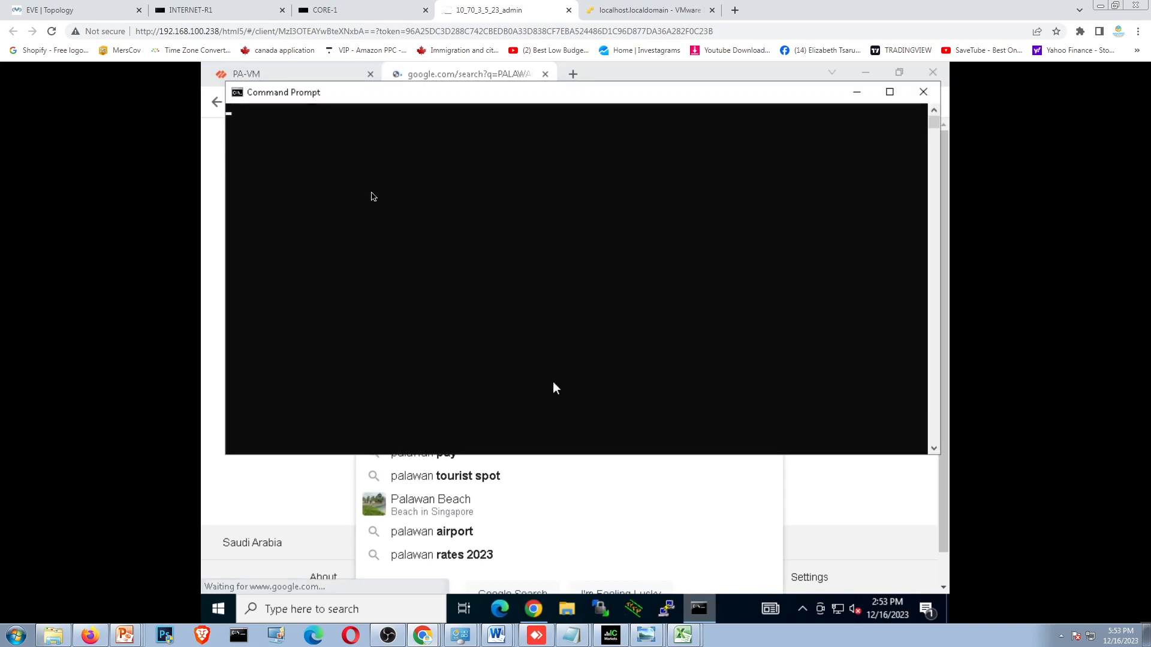
- Ping 8.8.8.8 from the management PC's Command Prompt, then minimize it and look over the Palawan search results
left_click(346, 170)
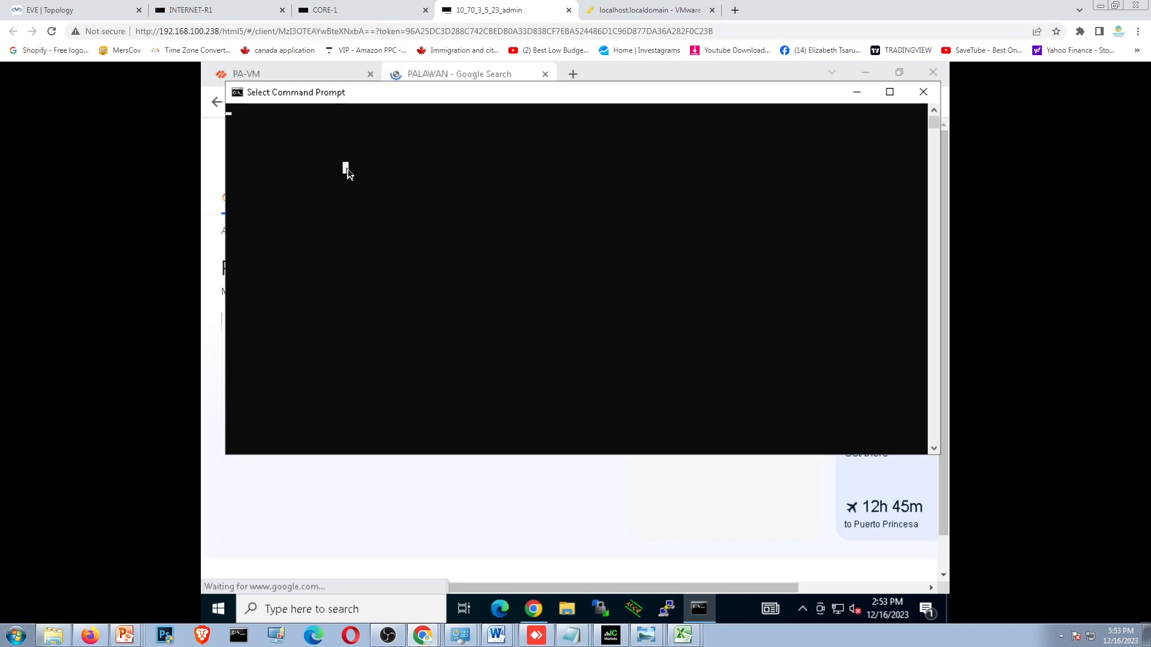
left_click(857, 96)
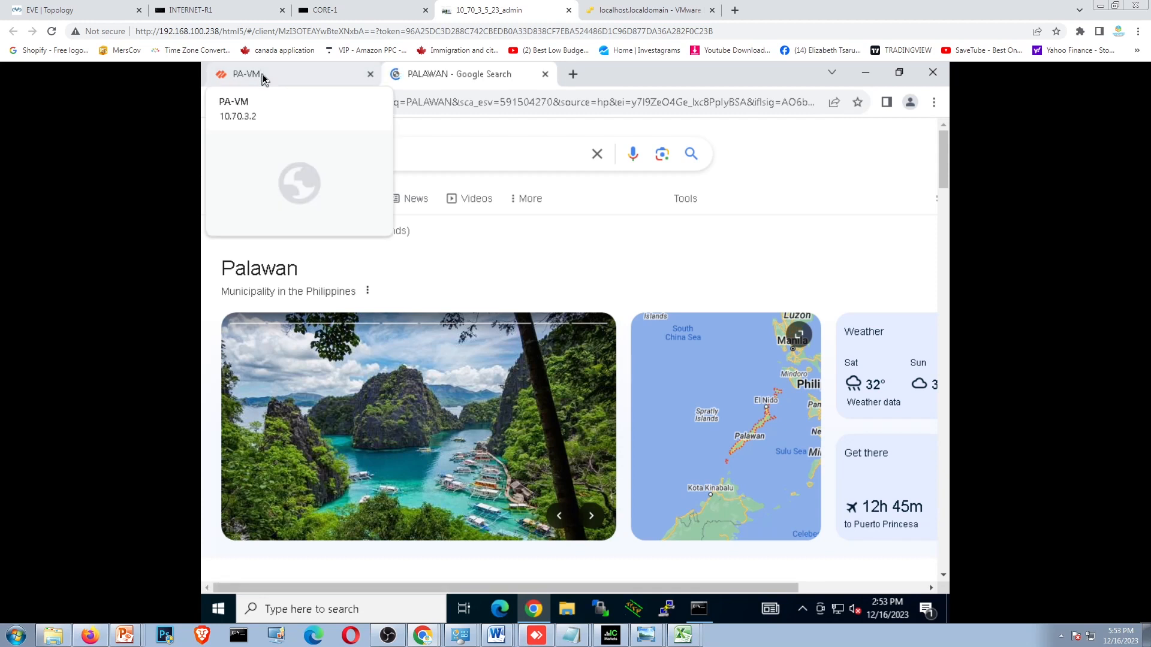
left_click(698, 610)
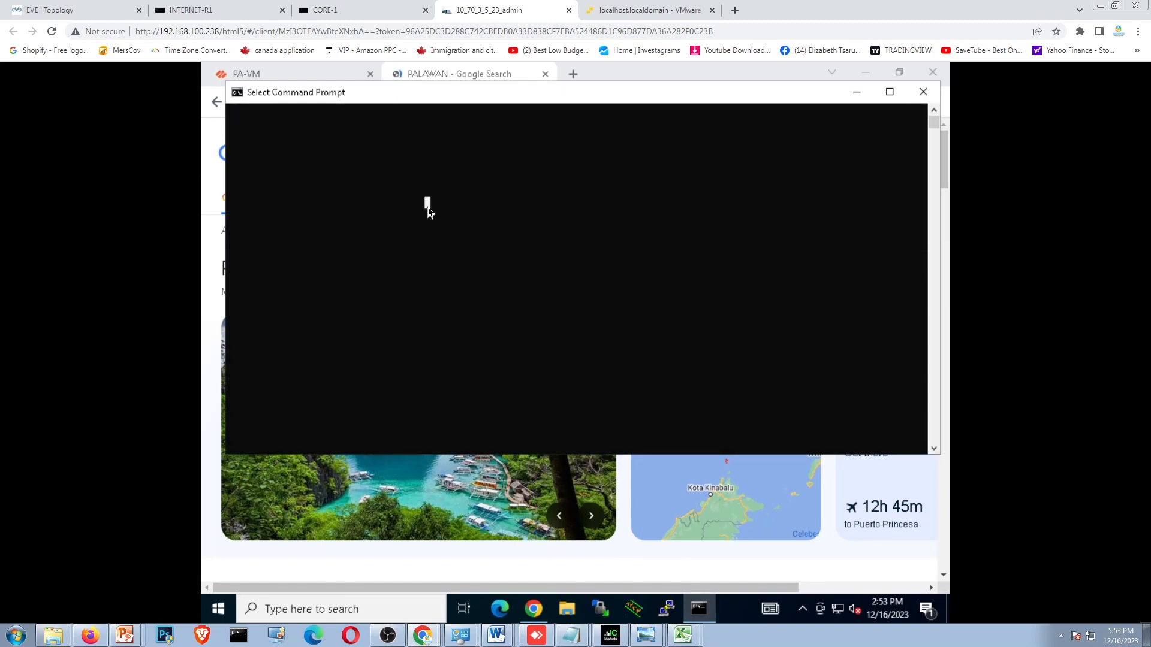
key("Return")
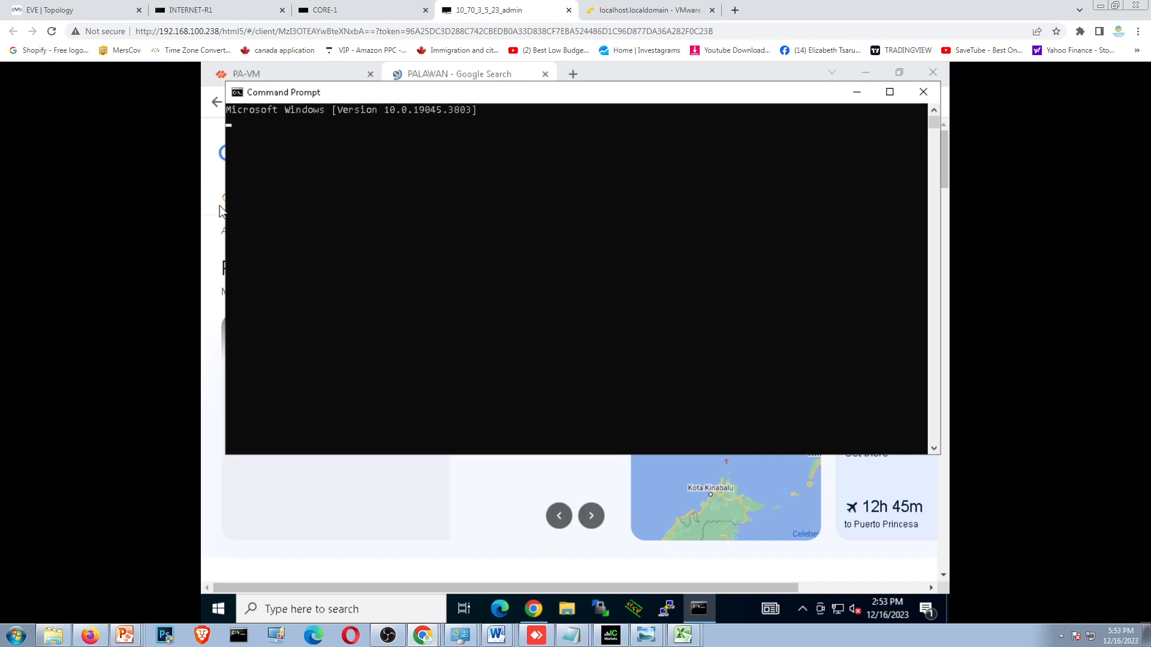
left_click_drag(374, 96, 358, 159)
left_click(378, 337)
type("PI")
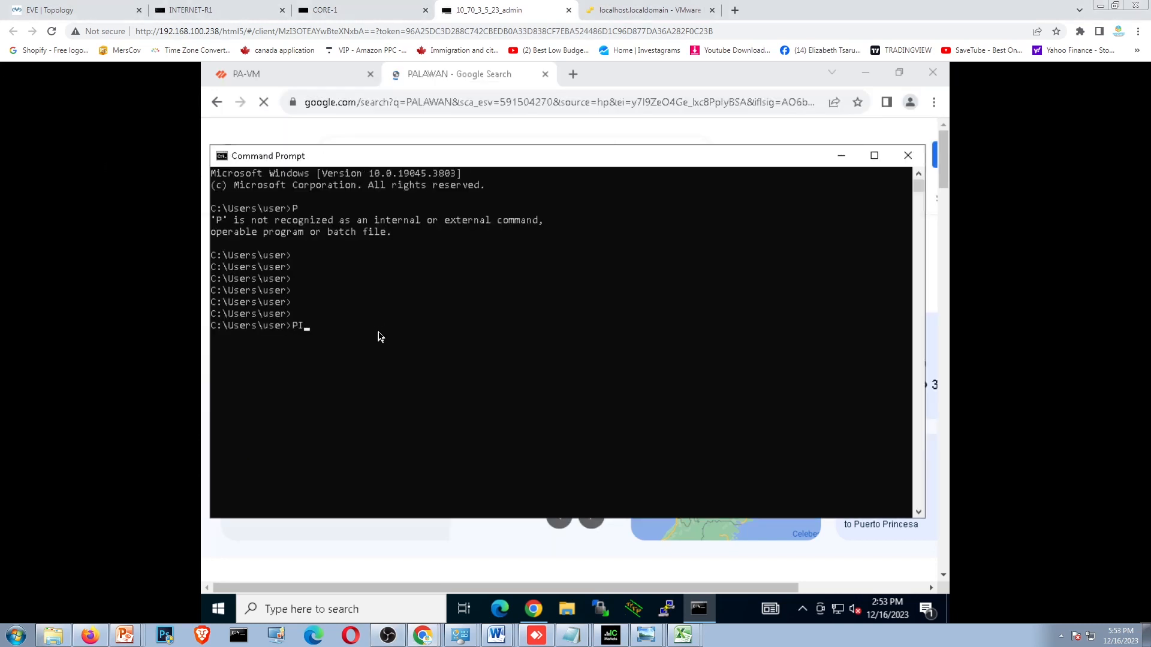
type("NG 8.8.8.8")
key("Return")
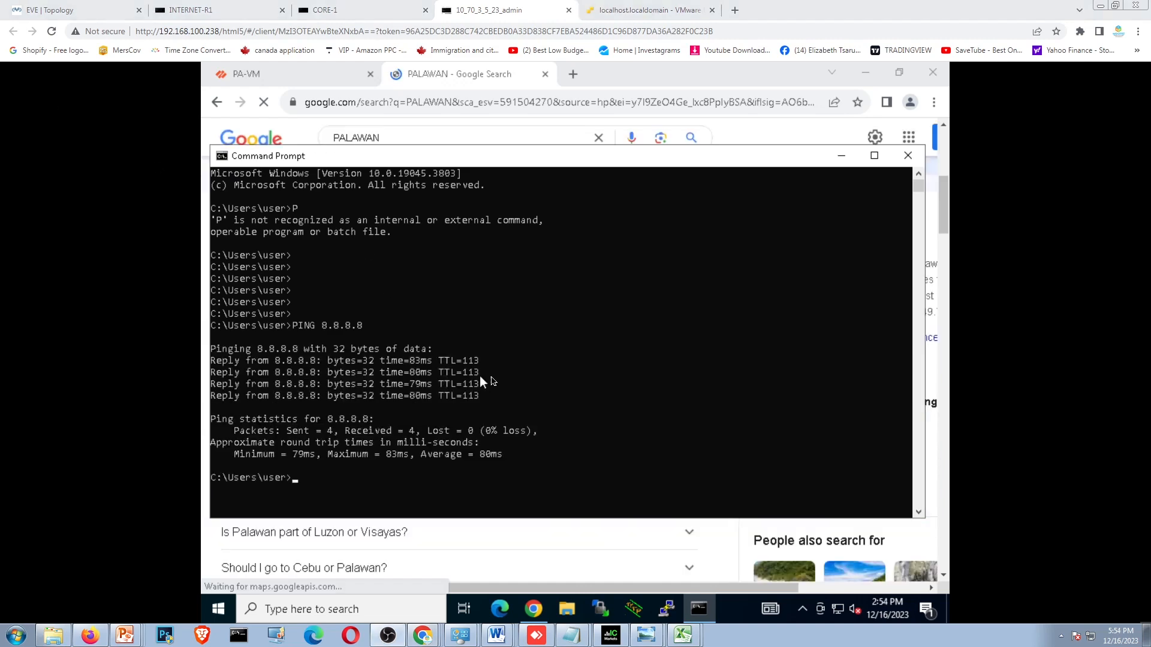
left_click(841, 159)
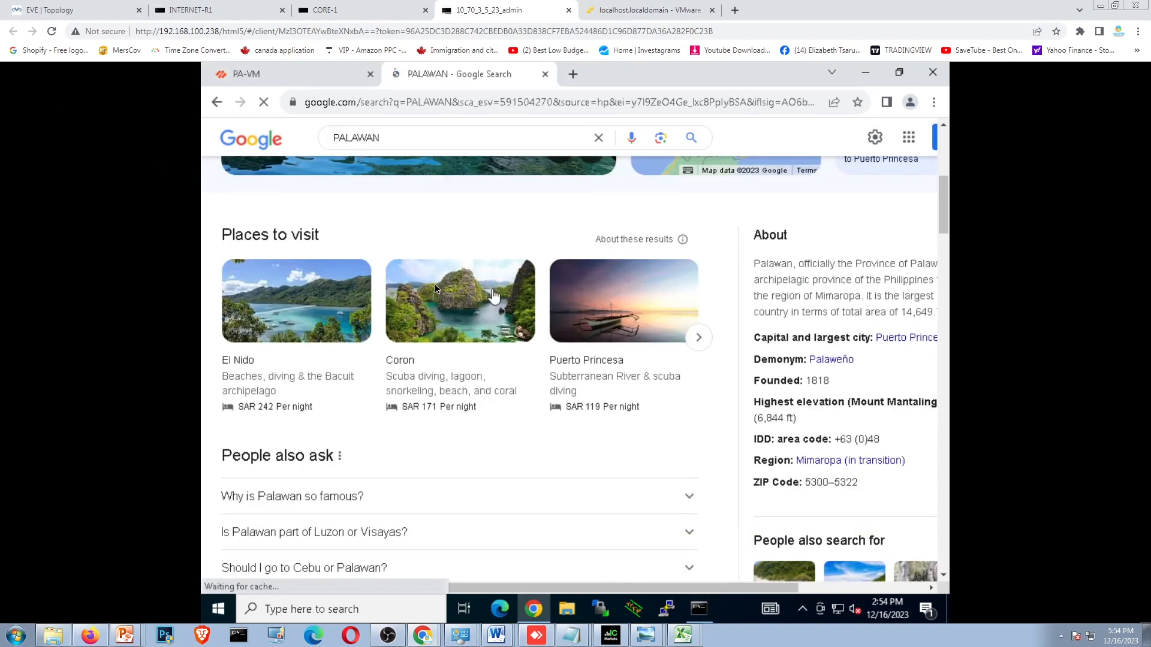
scroll(617, 307, "up", 8)
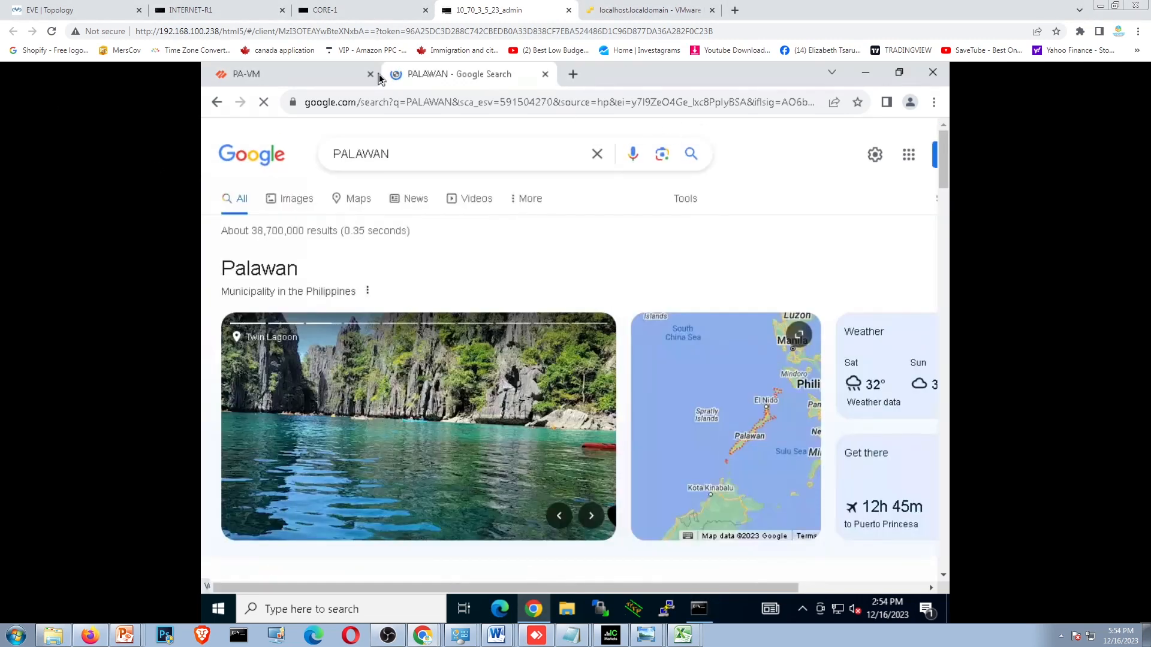
- Return to the EVE topology and open the options for the PaloAlto-2 node
left_click(78, 11)
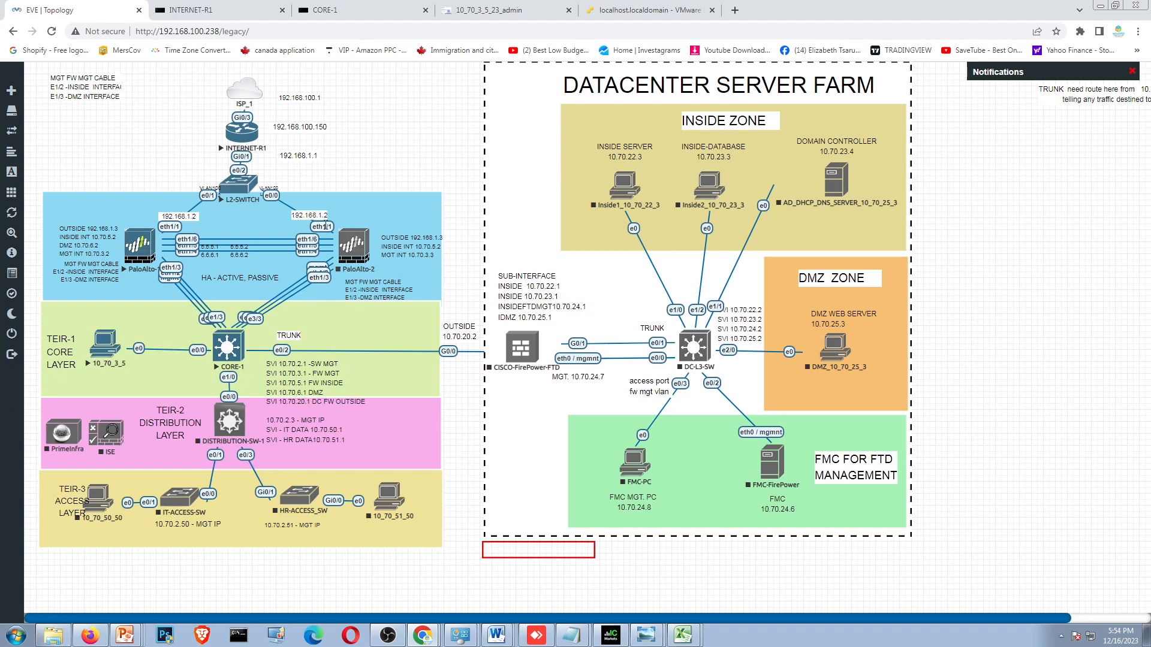
left_click(358, 246)
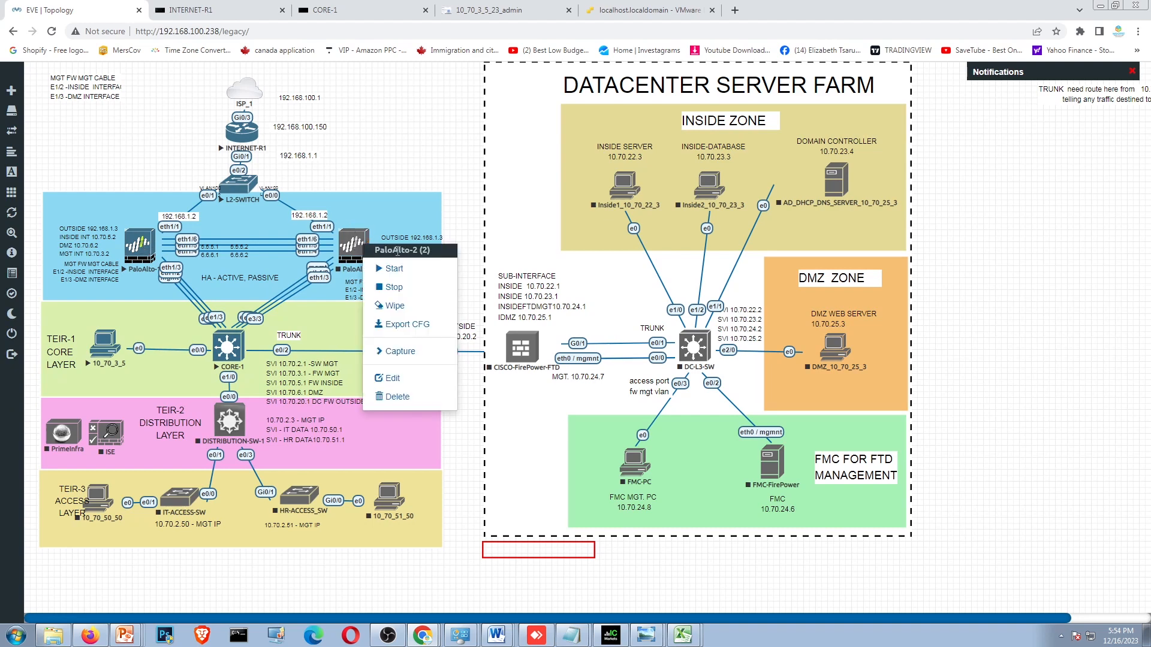